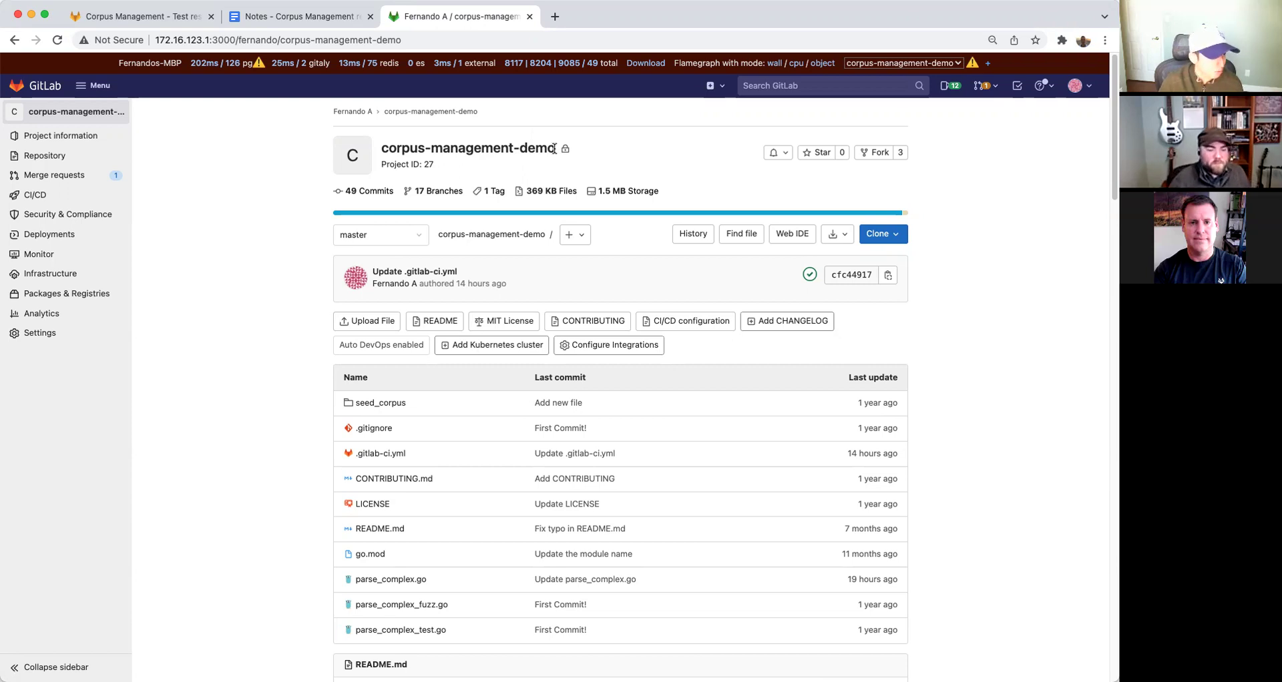
# Fork the corpus-management-demo project into the test namespace as a private project named corpus-management-demo-team.
pyautogui.click(880, 154)
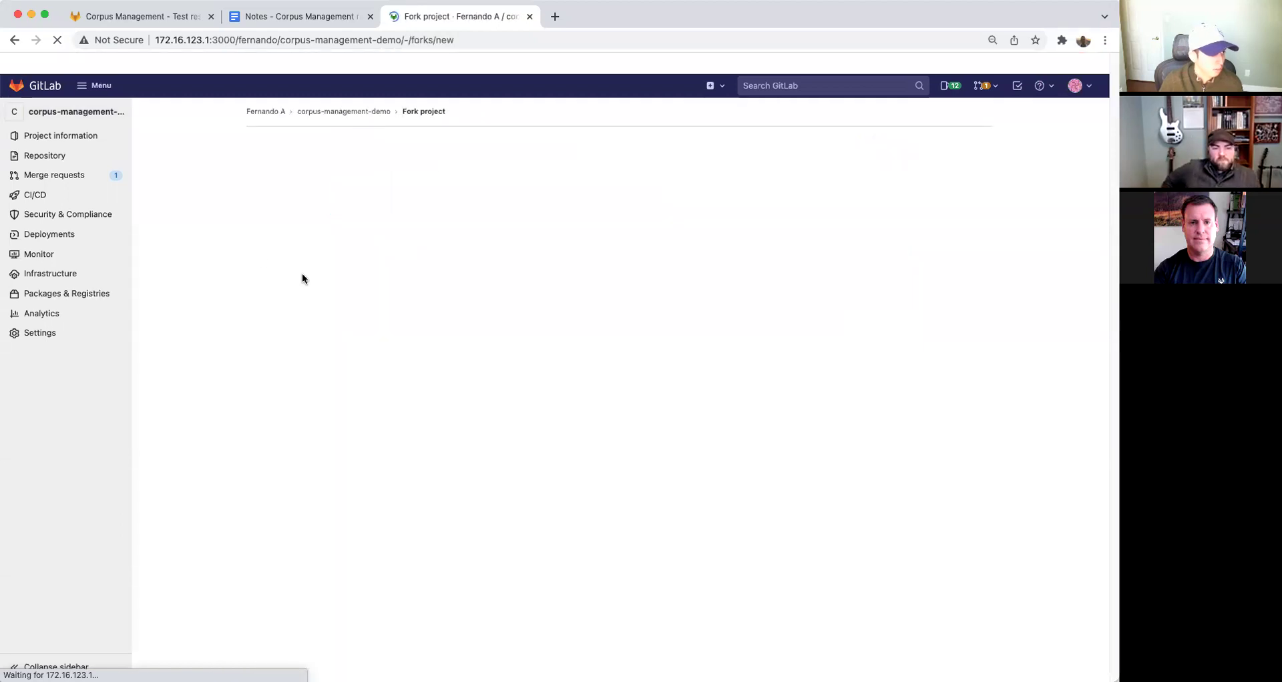
pyautogui.click(562, 158)
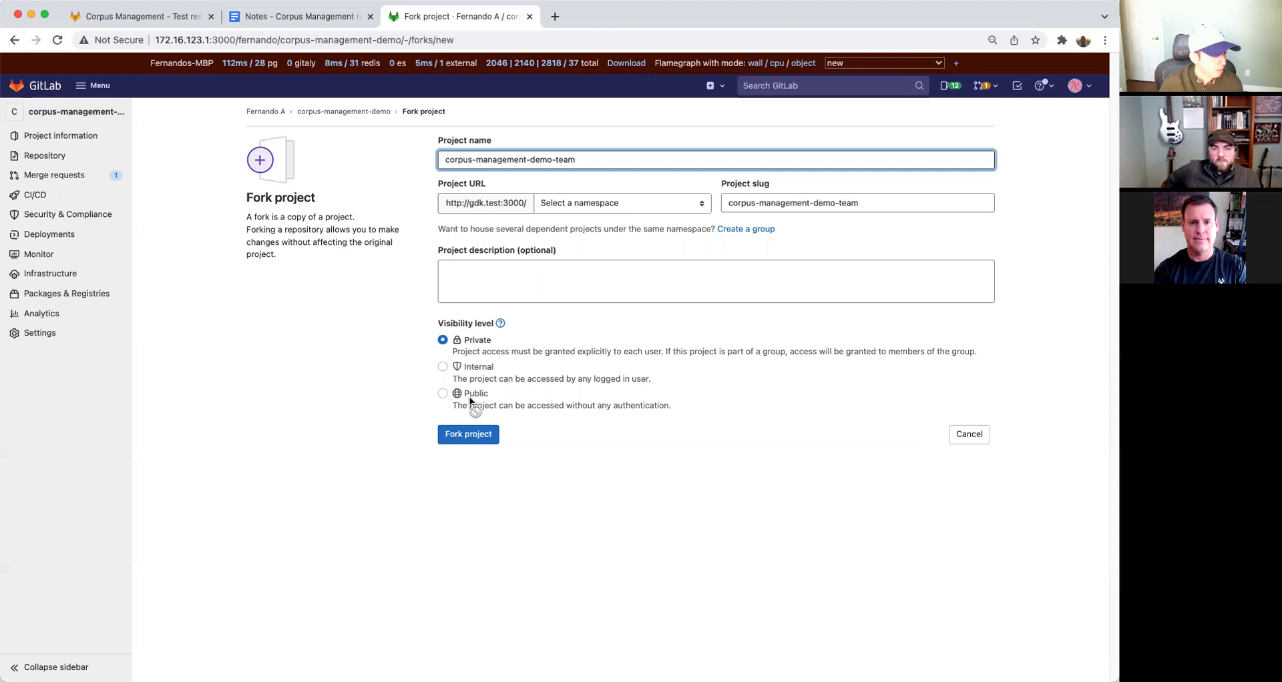
pyautogui.click(470, 433)
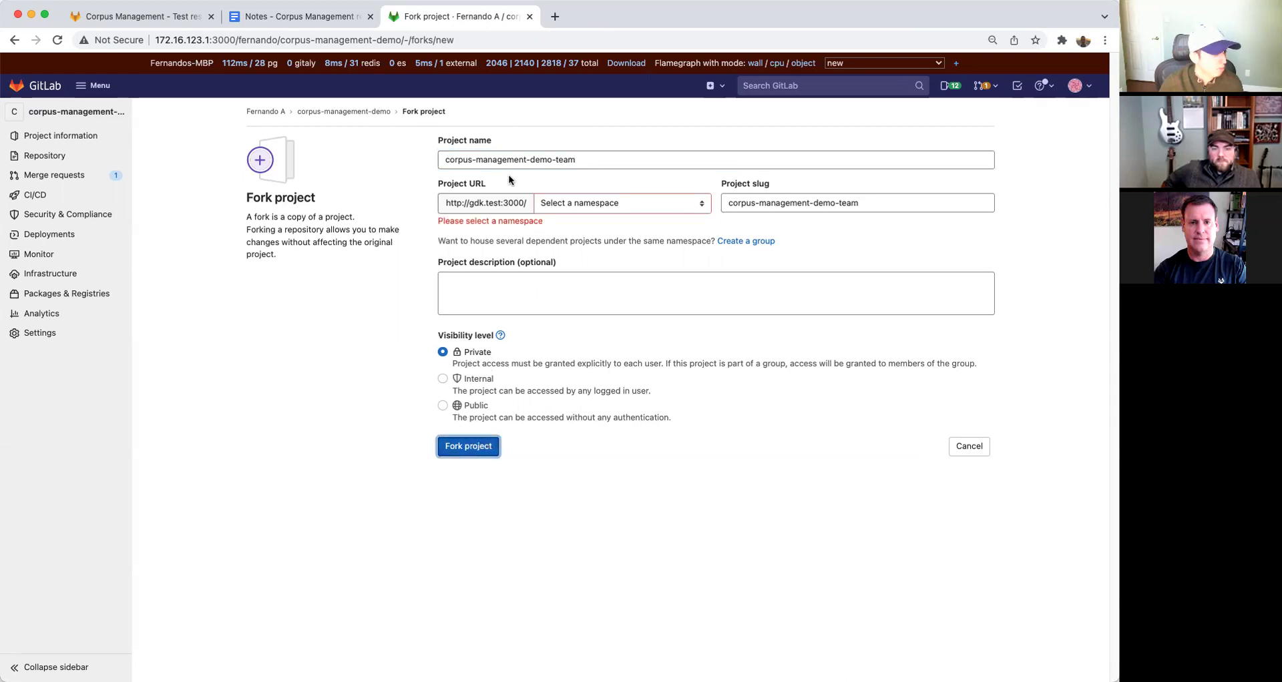
pyautogui.click(563, 200)
pyautogui.click(534, 362)
pyautogui.click(473, 436)
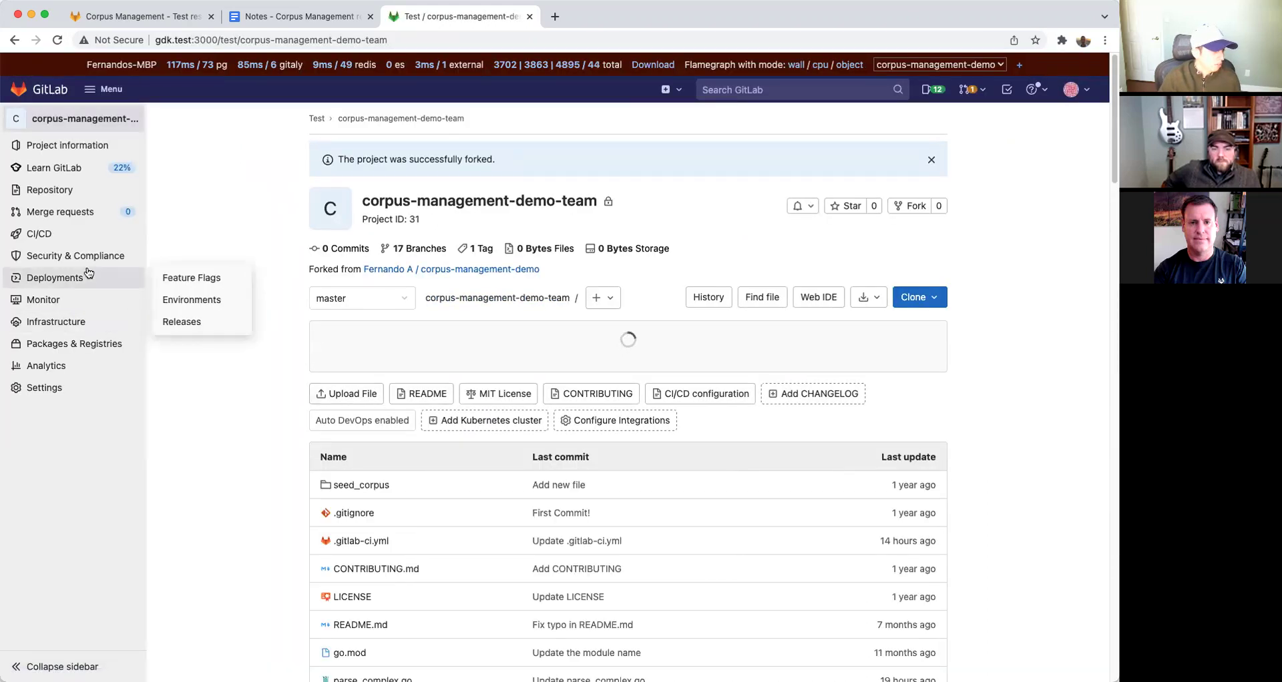
# Check the Coverage Fuzzing section in the fork's security configuration and look through its configuration guide.
pyautogui.moveTo(86, 258)
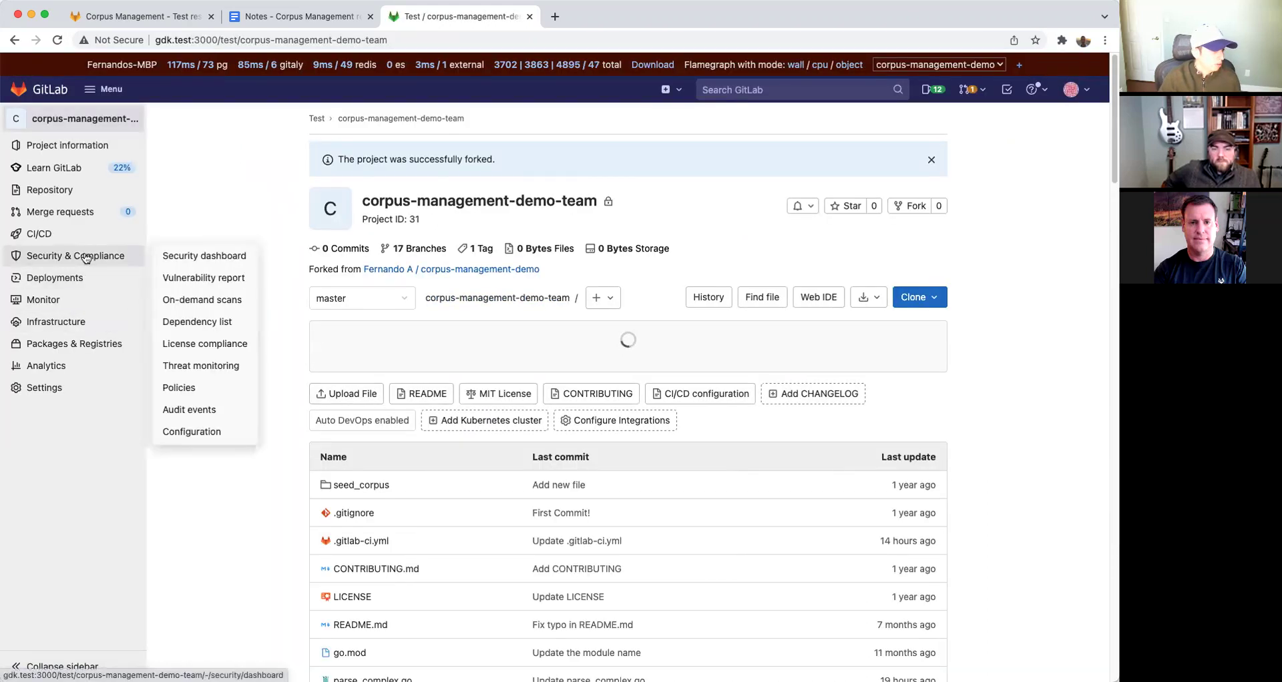
pyautogui.click(177, 434)
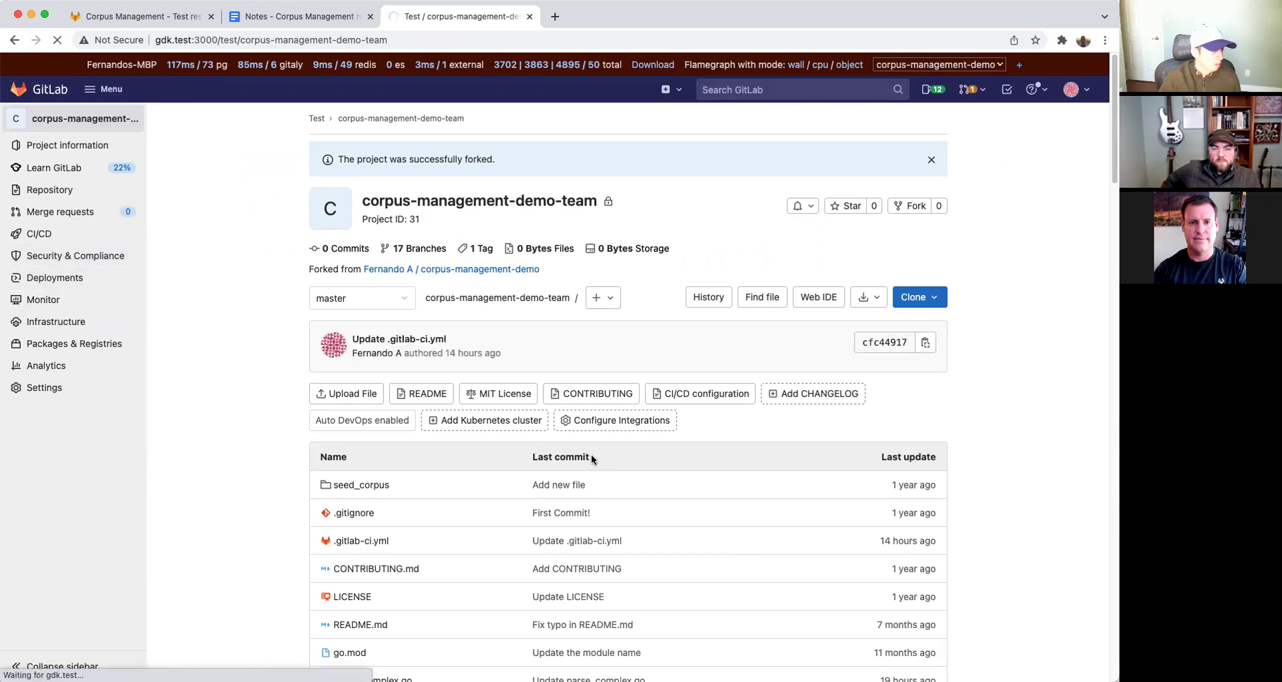
pyautogui.scroll(-10, 685, 426)
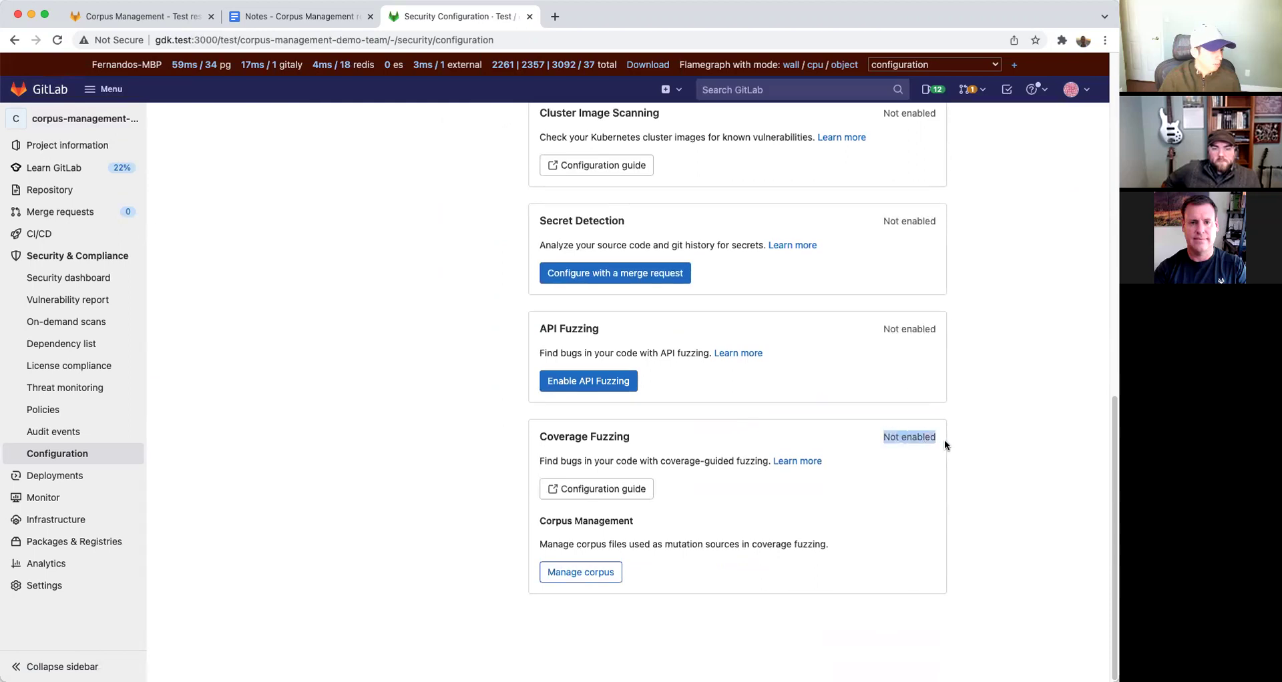
pyautogui.click(835, 465)
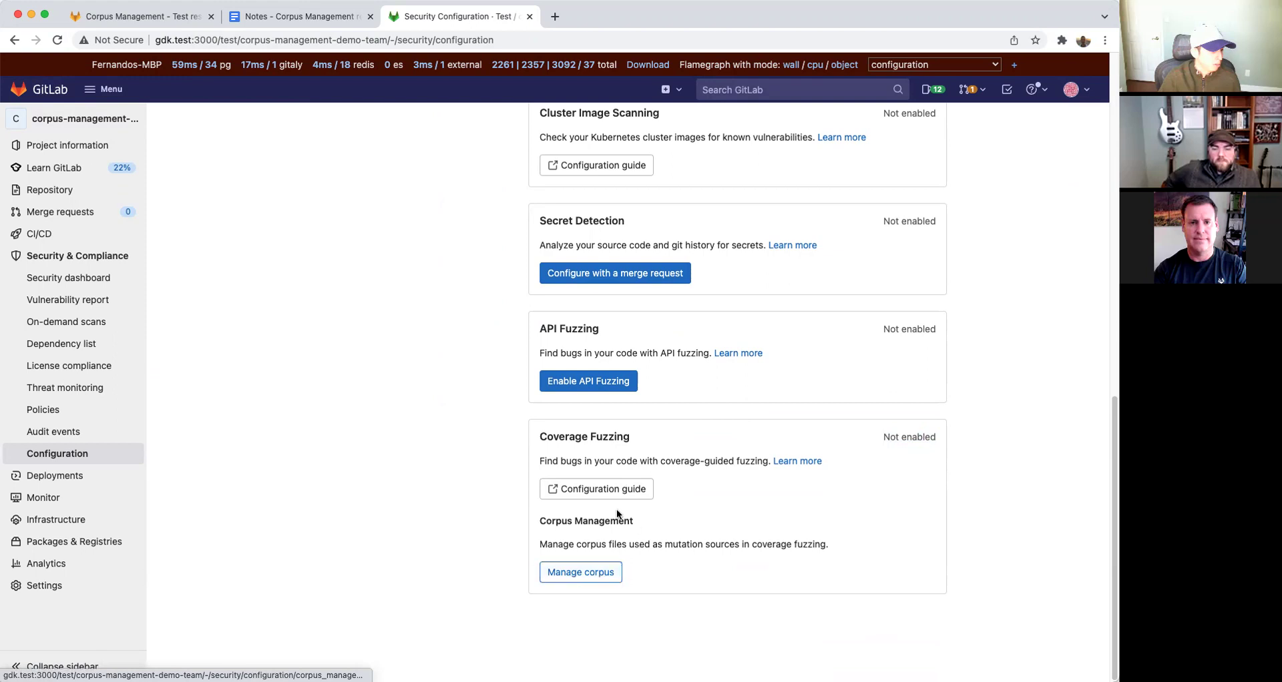
pyautogui.click(602, 492)
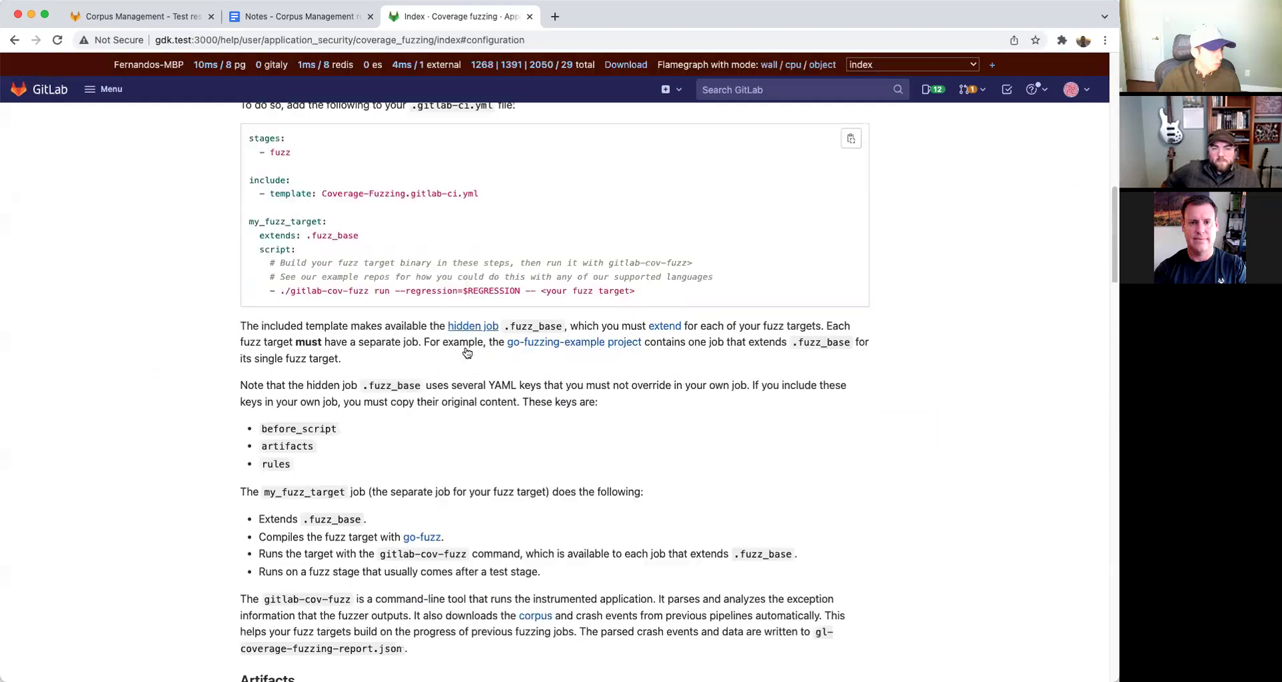
pyautogui.click(22, 42)
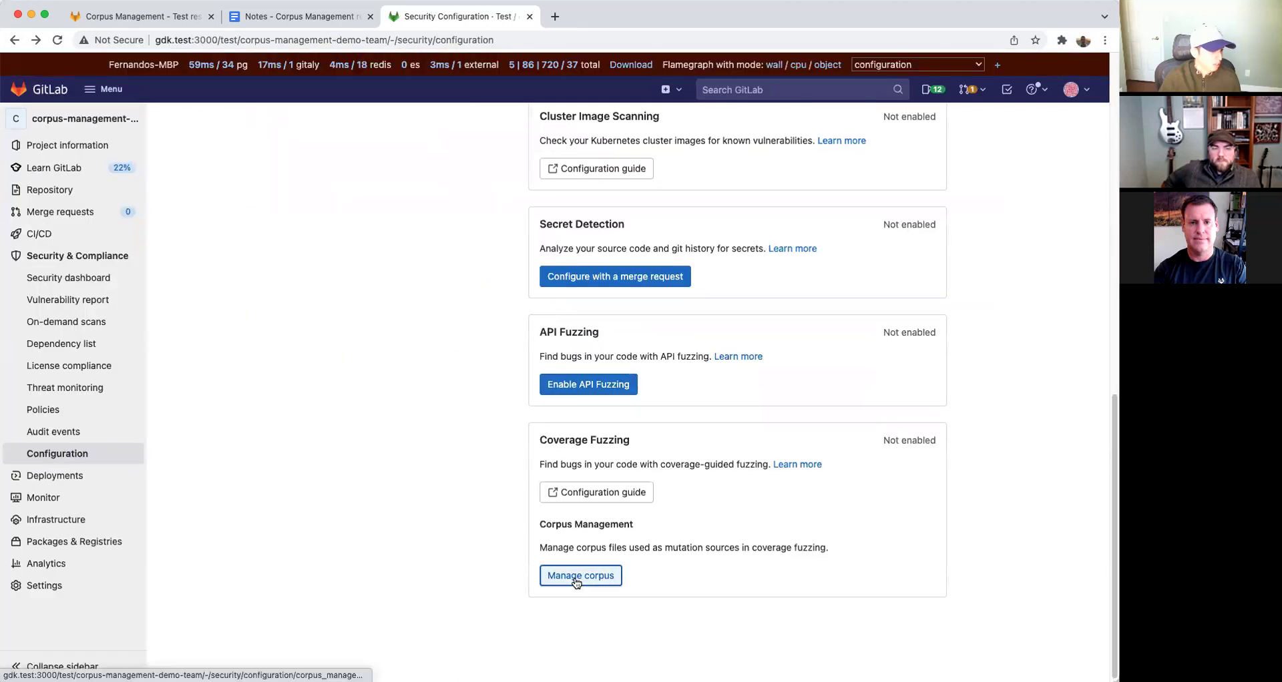
# View the fork's fuzz testing corpus management page and its new corpus form, leaving the form without adding a corpus.
pyautogui.click(577, 581)
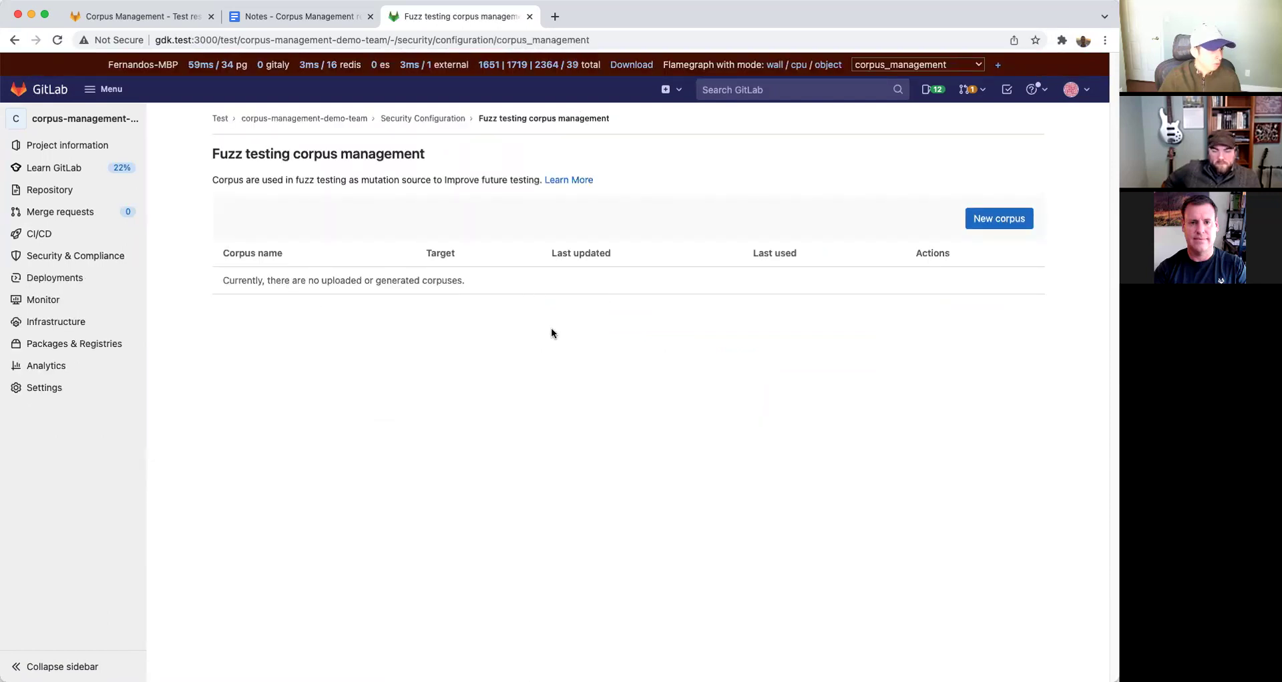
pyautogui.click(990, 220)
pyautogui.click(640, 442)
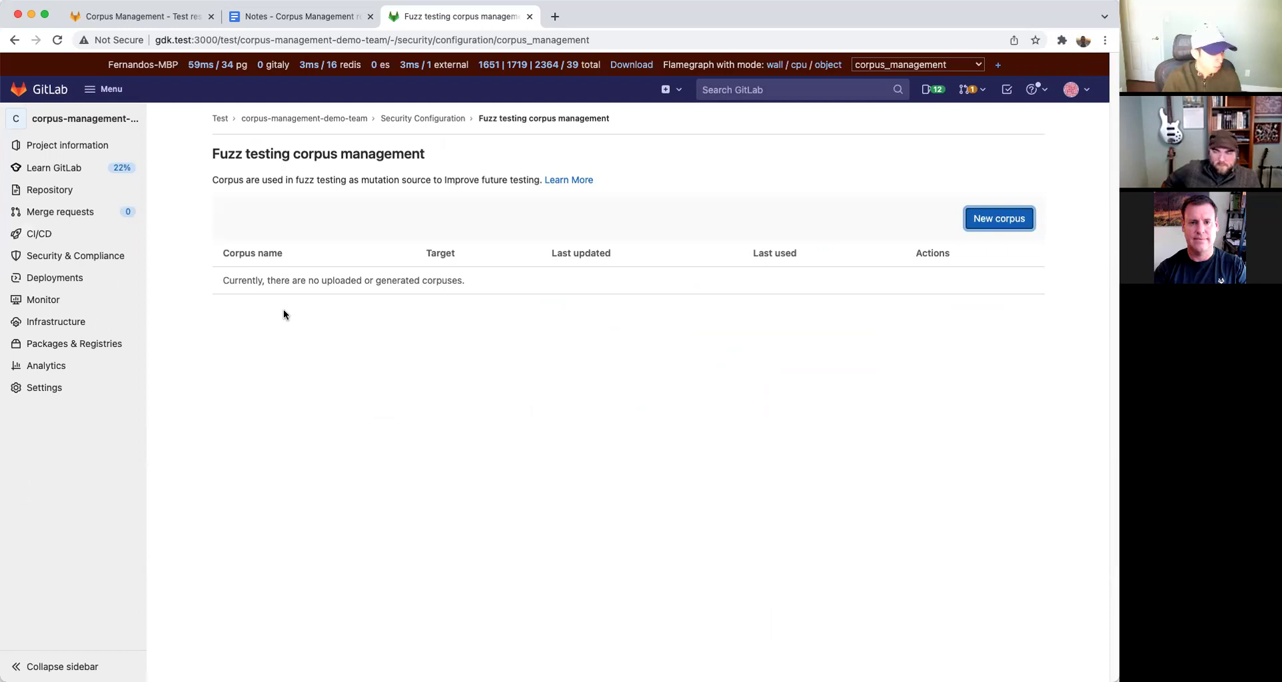
pyautogui.moveTo(78, 232)
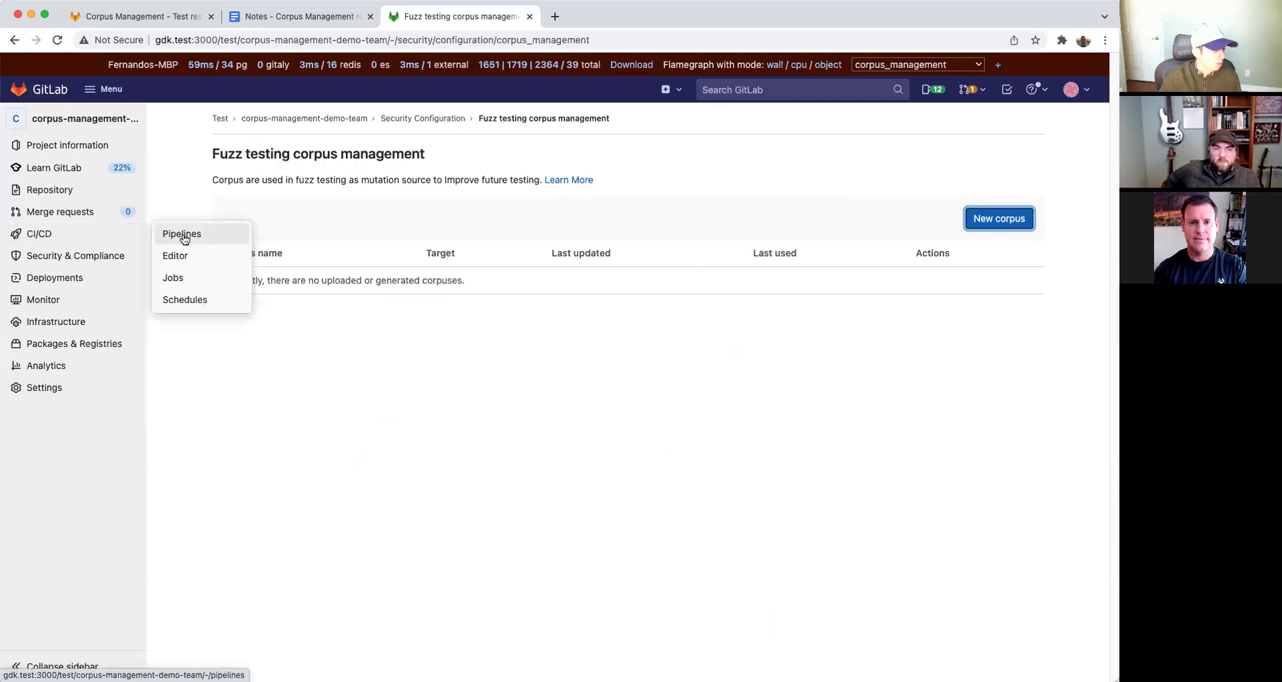
pyautogui.moveTo(88, 369)
pyautogui.moveTo(69, 391)
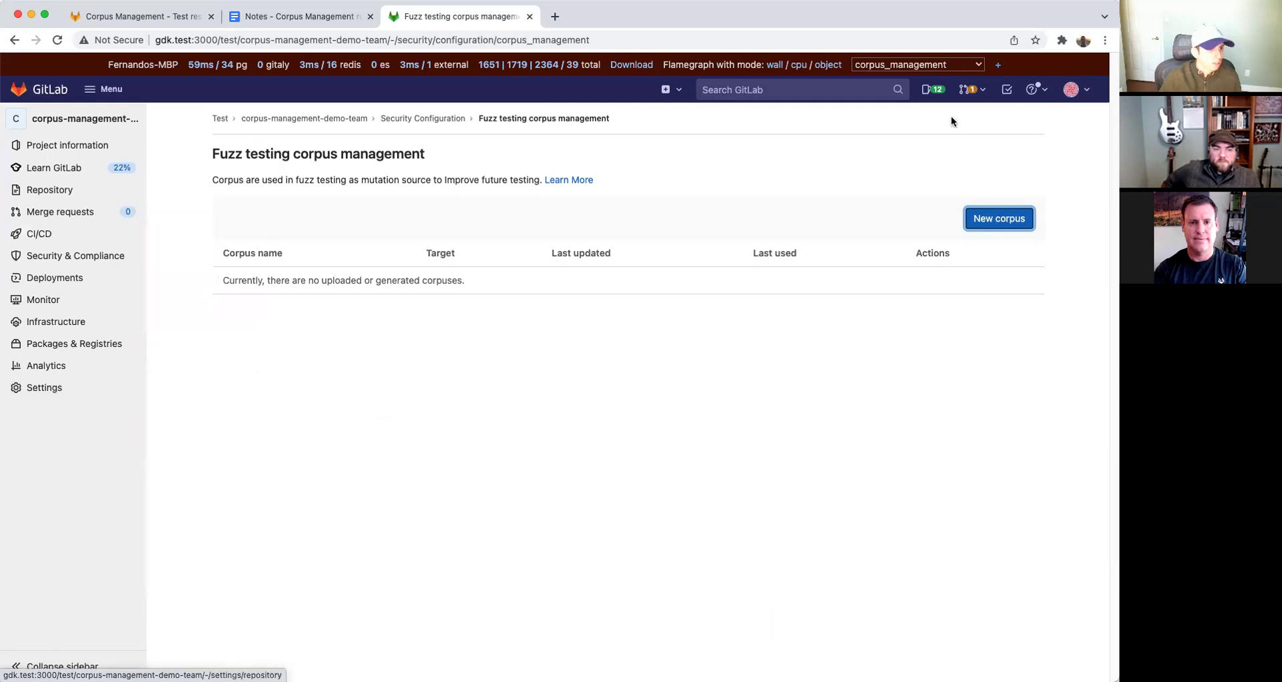
# Start a new personal access token in the user settings and name it live-demo.
pyautogui.click(1076, 87)
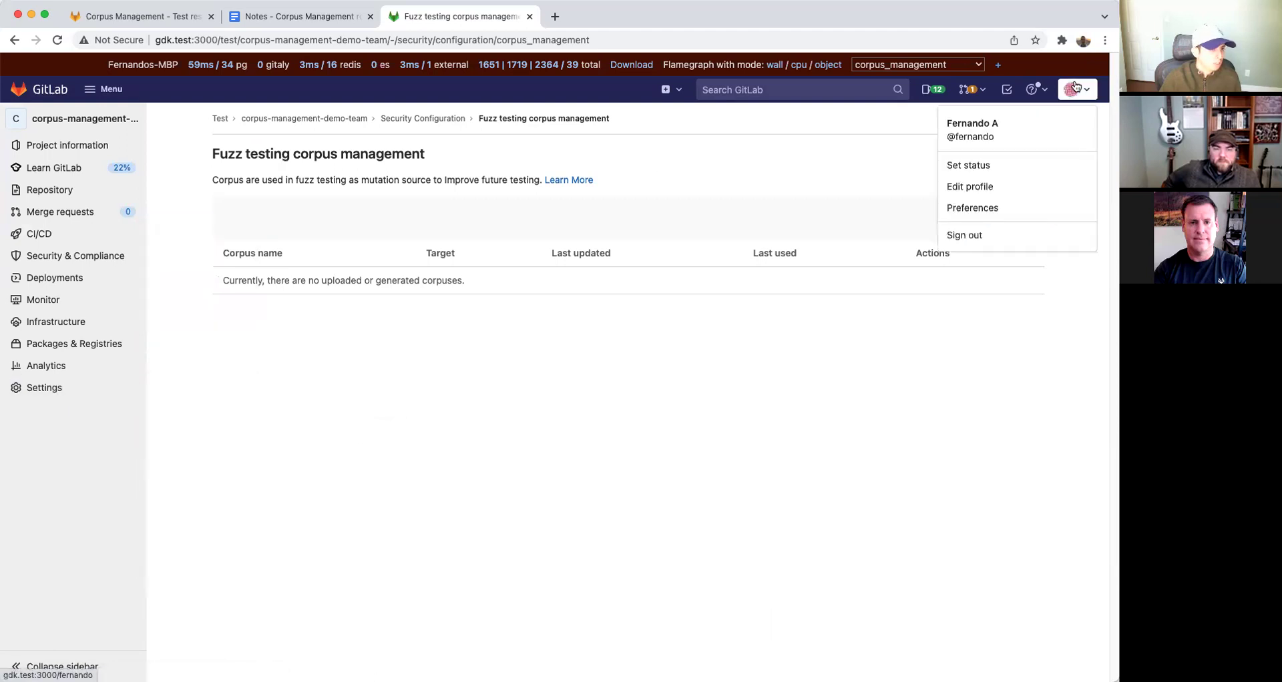
pyautogui.click(1011, 212)
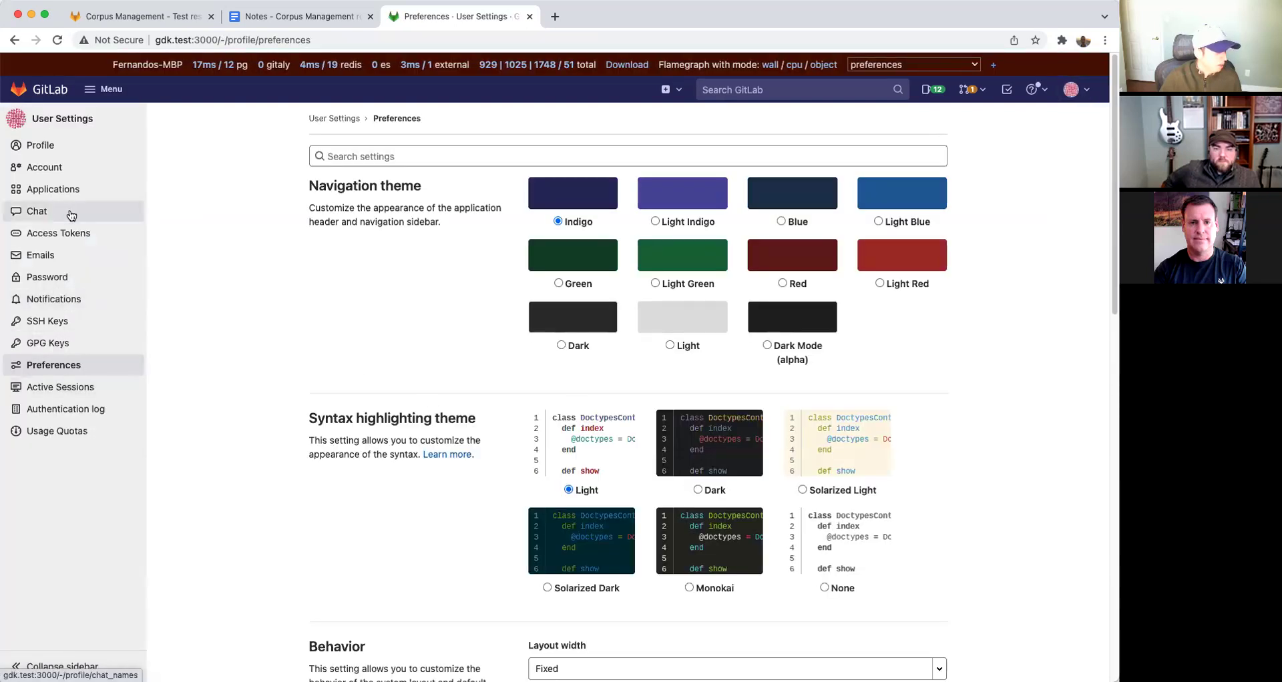
pyautogui.click(67, 240)
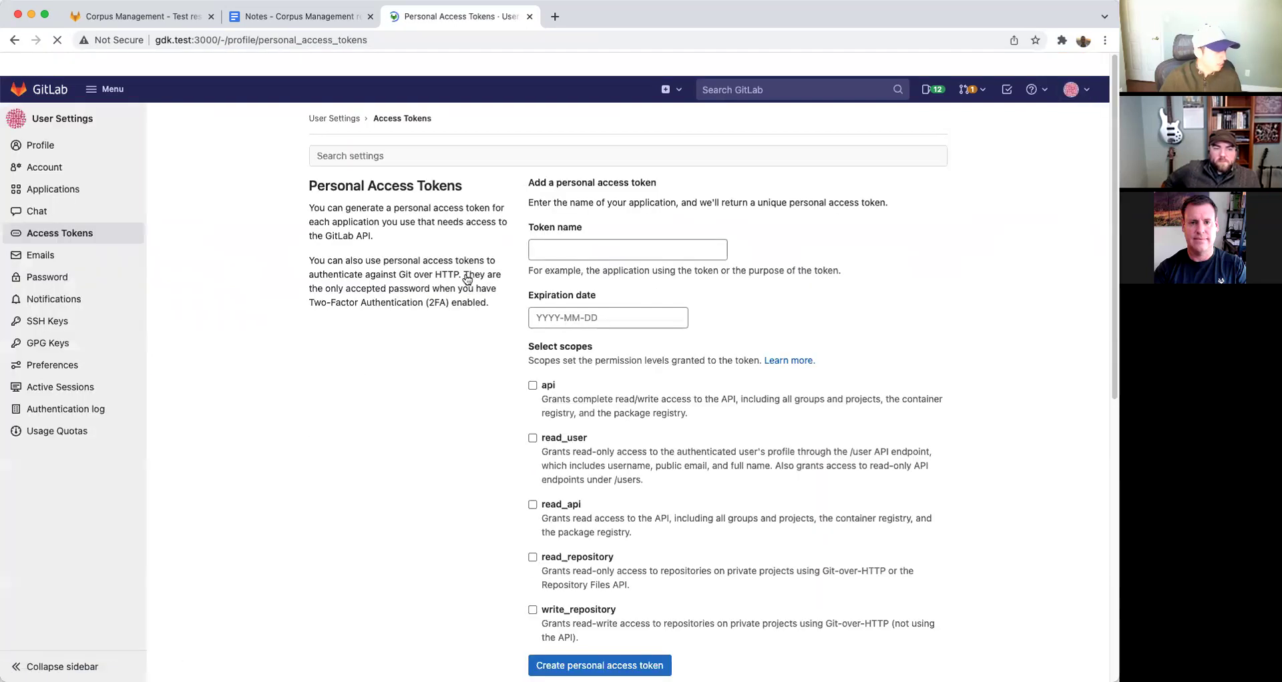
pyautogui.click(582, 256)
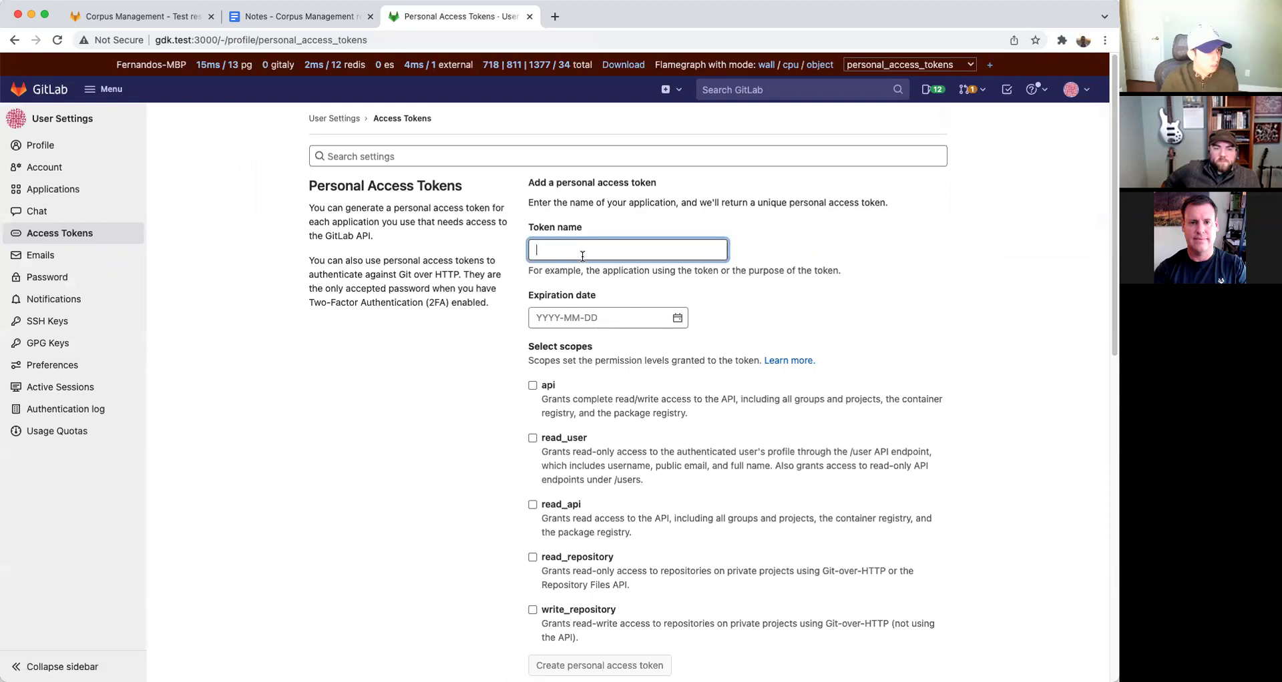
pyautogui.write('test')
pyautogui.scroll(-10, 607, 371)
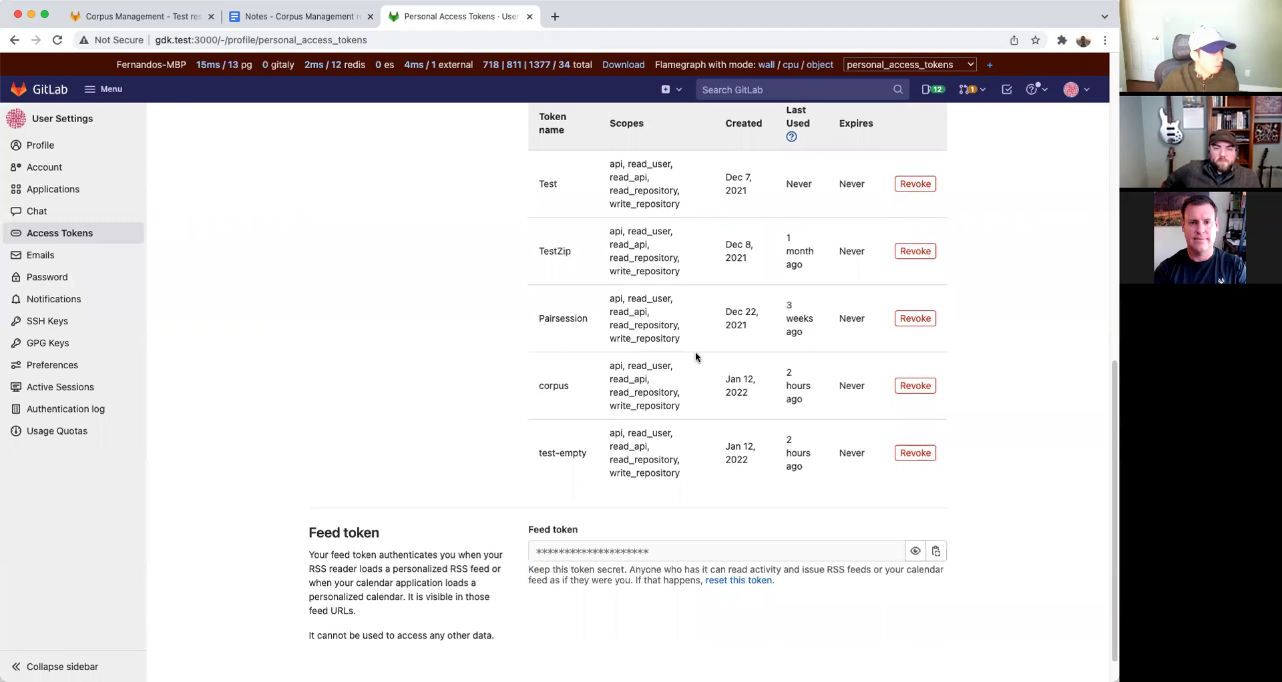
pyautogui.scroll(10, 695, 351)
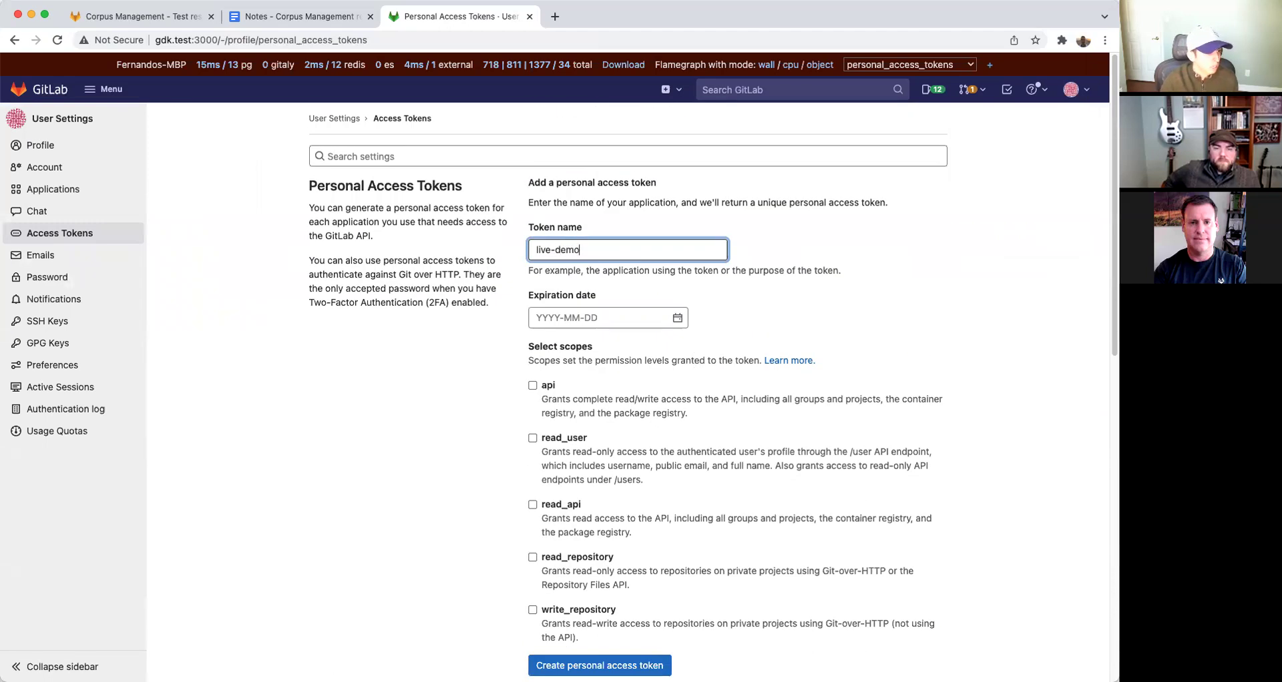
pyautogui.scroll(-3, 707, 427)
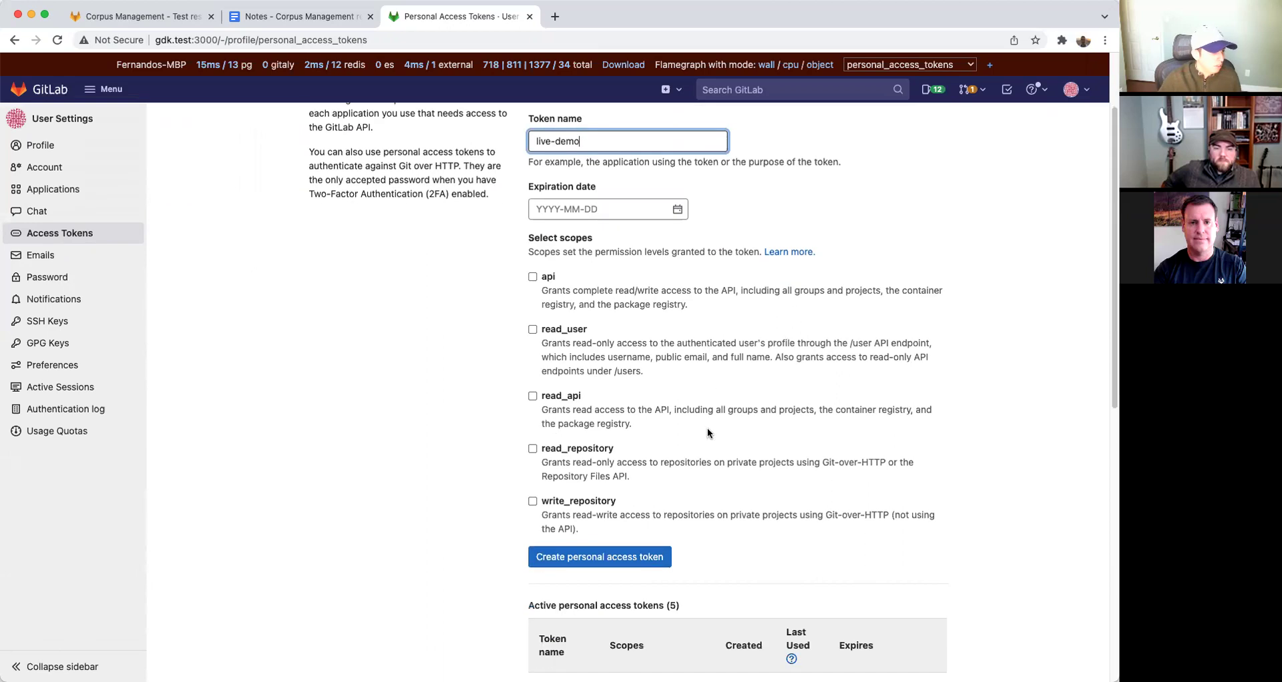
# Create the access token with the api, read_user, read_api, read_repository and write_repository scopes, and copy the generated token.
pyautogui.click(532, 277)
pyautogui.click(533, 329)
pyautogui.click(532, 396)
pyautogui.click(532, 448)
pyautogui.click(533, 502)
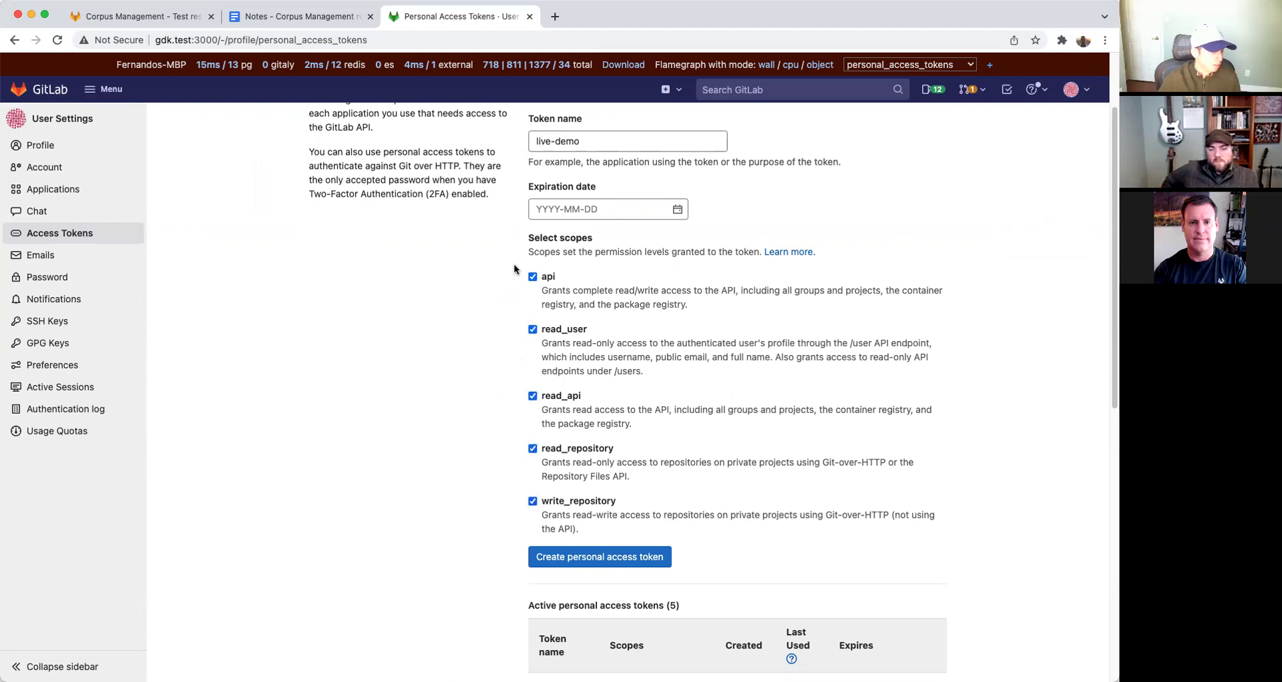
pyautogui.scroll(1, 576, 218)
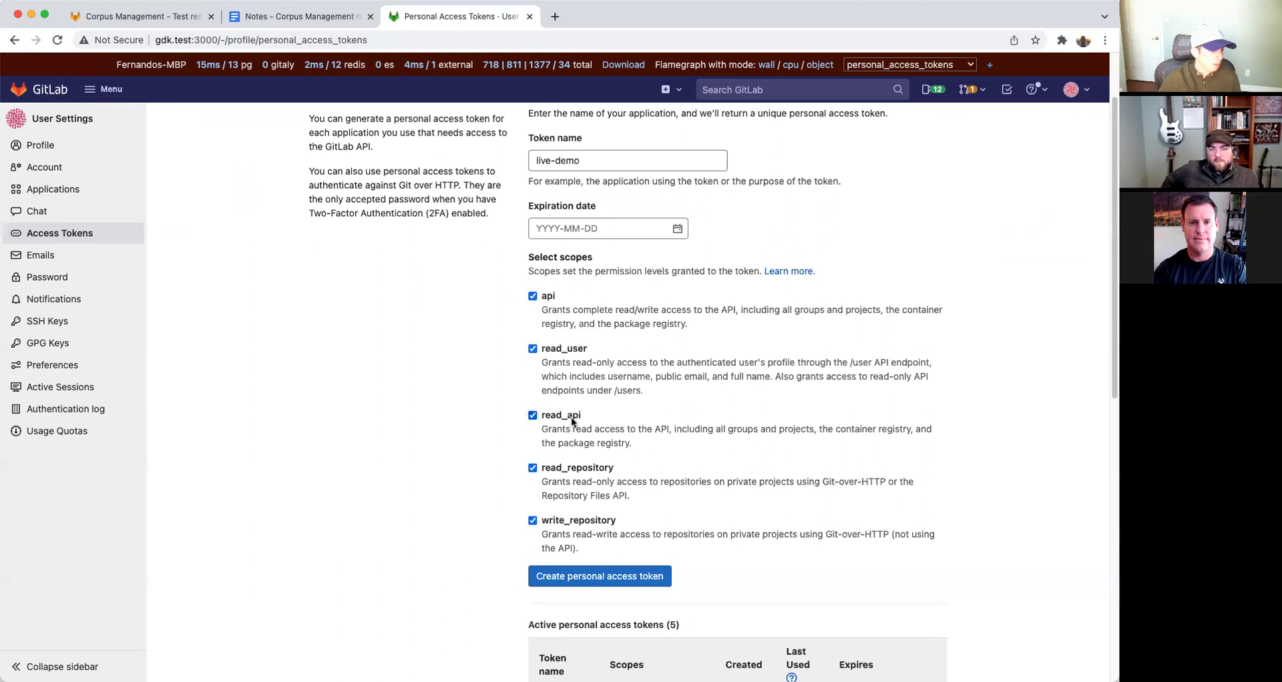
pyautogui.click(571, 578)
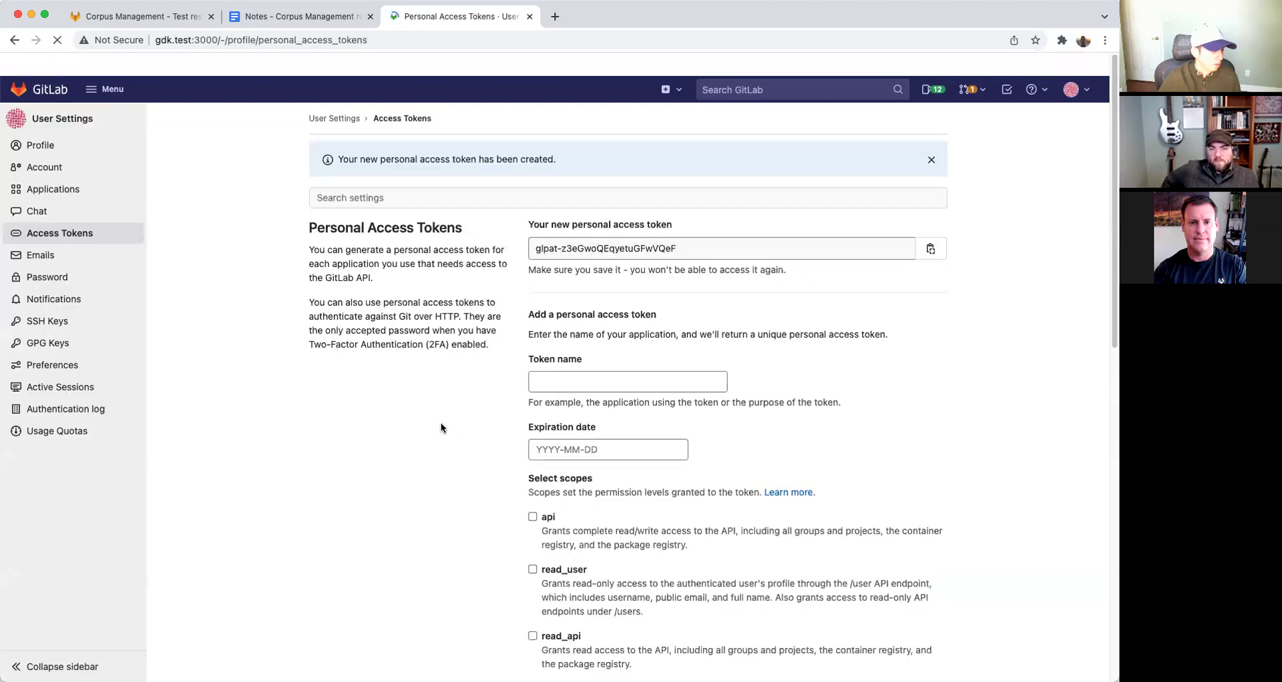
pyautogui.click(932, 251)
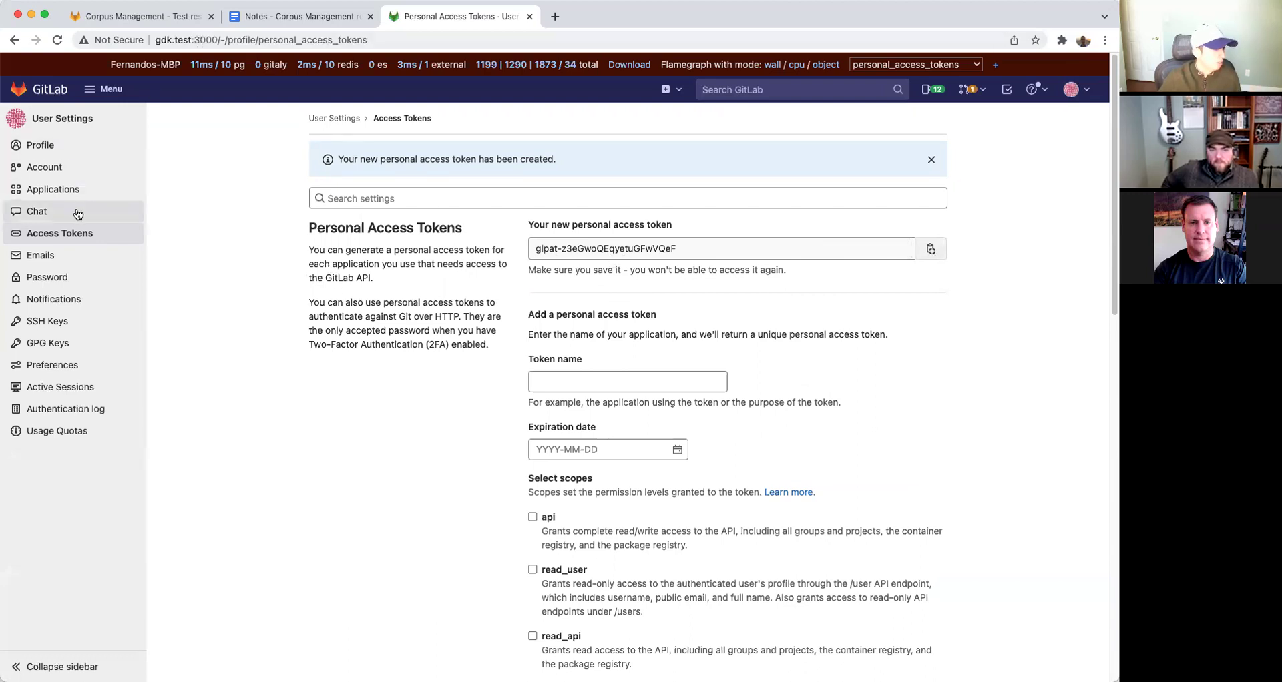
# Return to the corpus-management-demo-team project and open the form for adding a variable in its CI/CD settings.
pyautogui.click(104, 89)
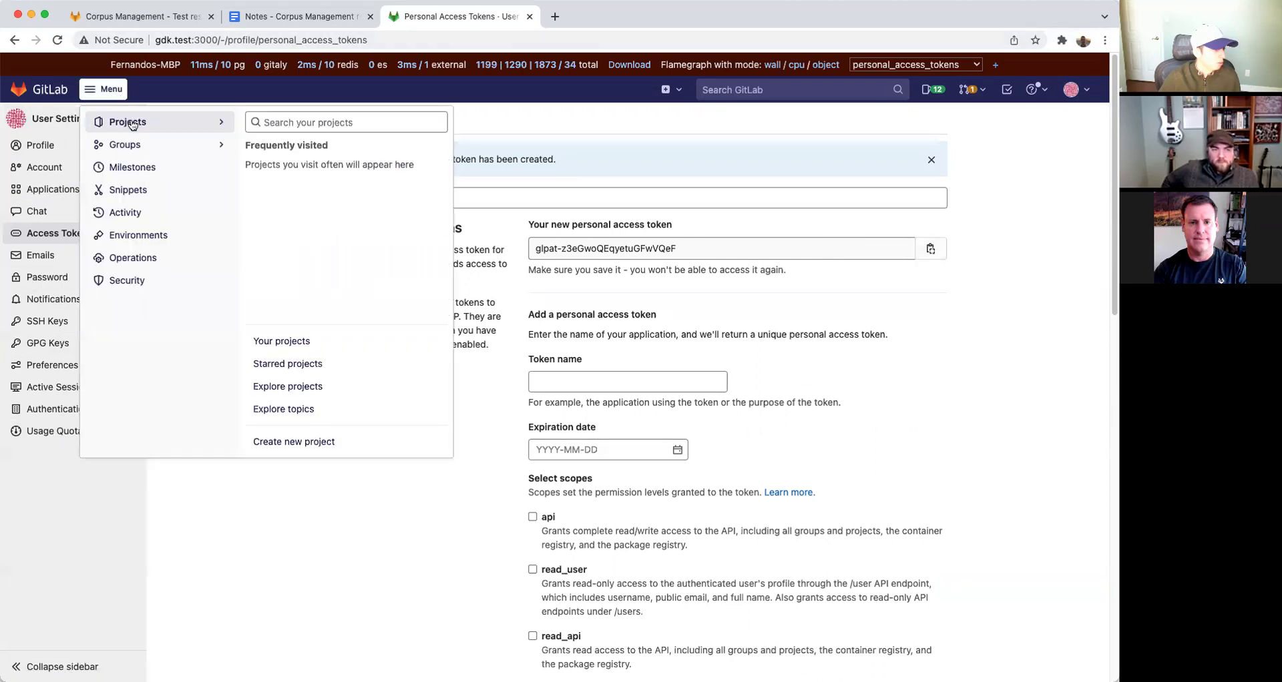
pyautogui.click(13, 40)
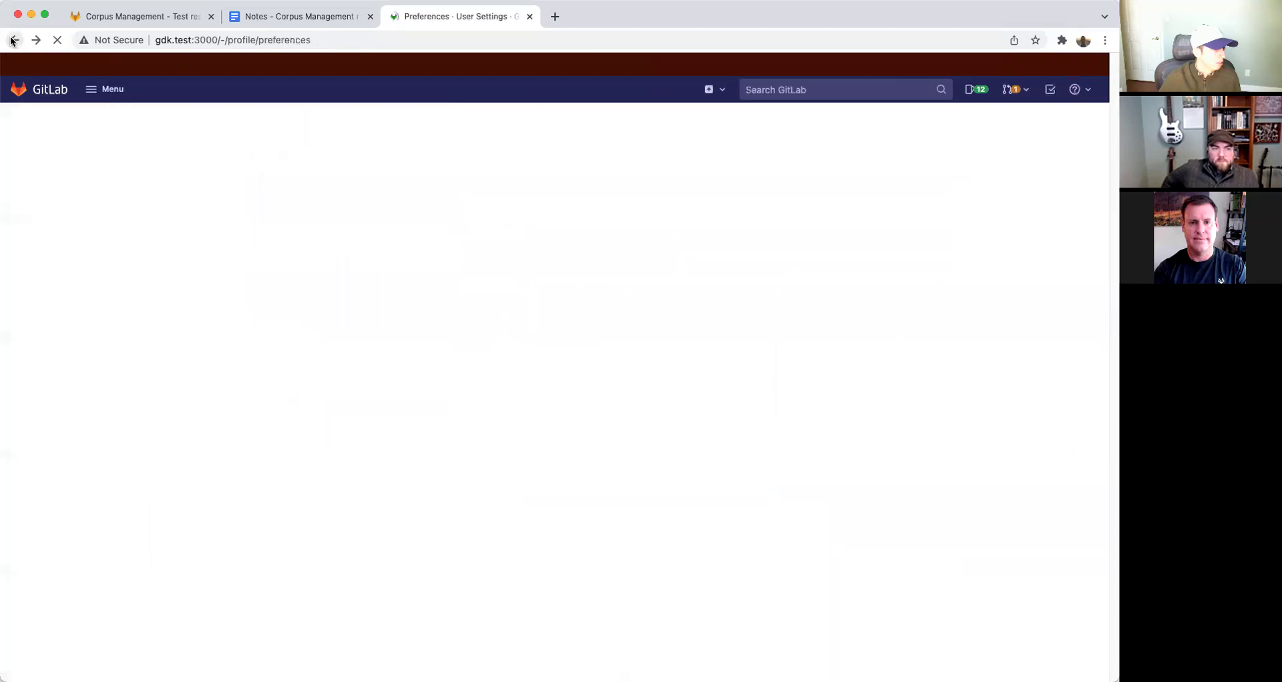
pyautogui.click(14, 40)
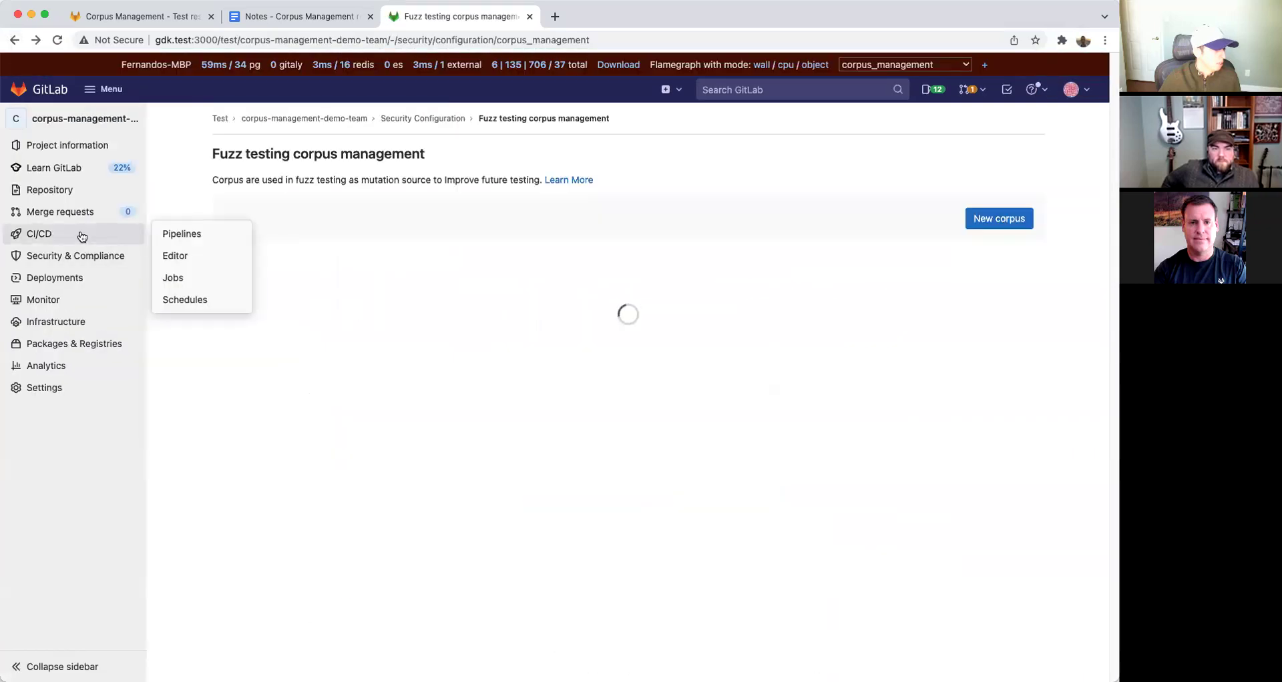
pyautogui.moveTo(62, 390)
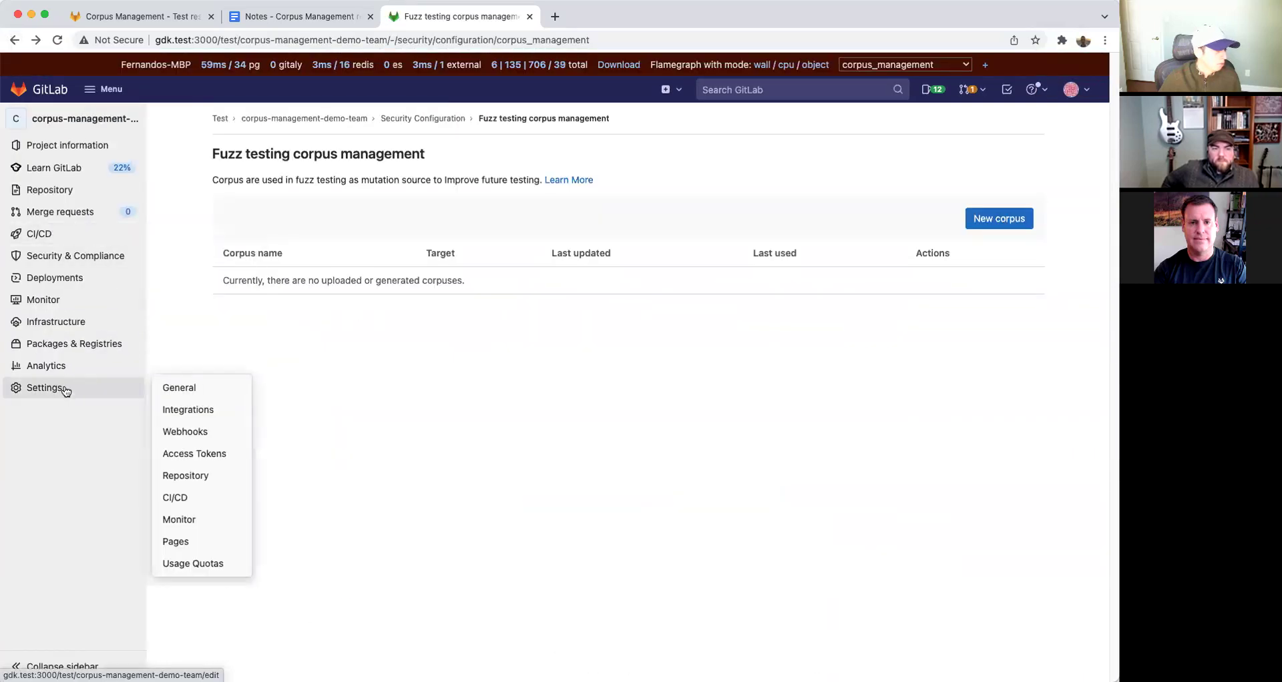
pyautogui.click(187, 505)
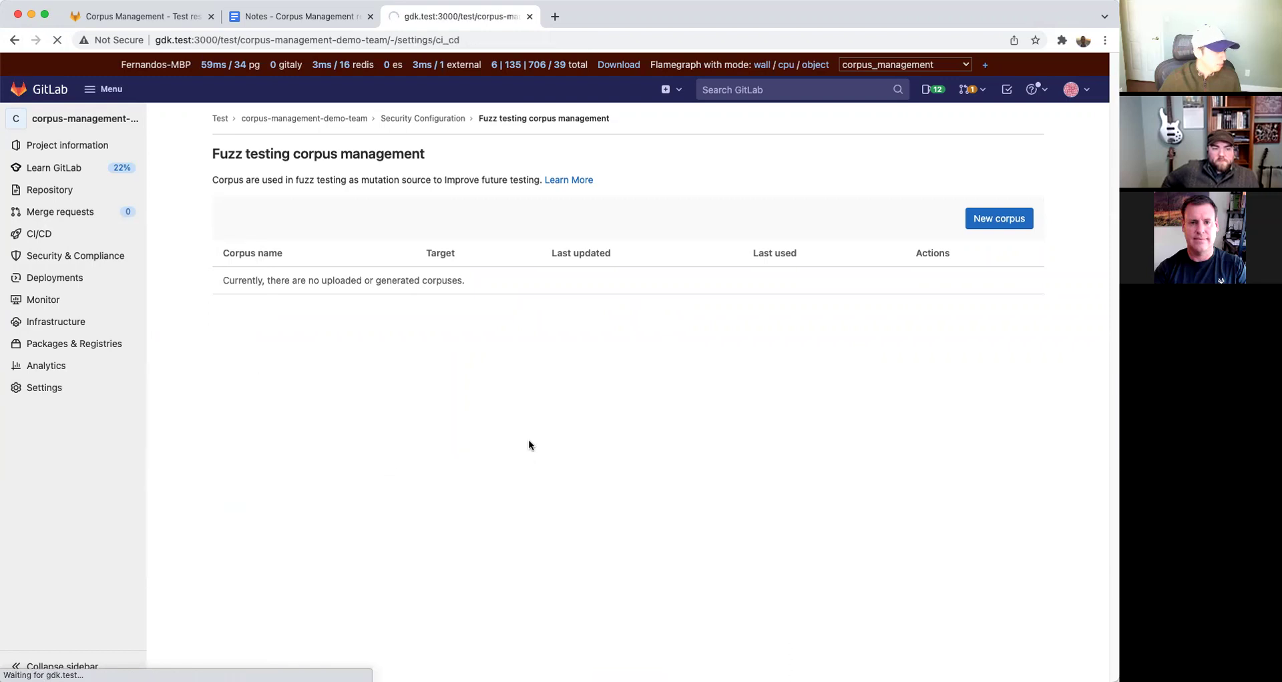
pyautogui.scroll(-5, 555, 443)
pyautogui.click(906, 307)
pyautogui.click(569, 549)
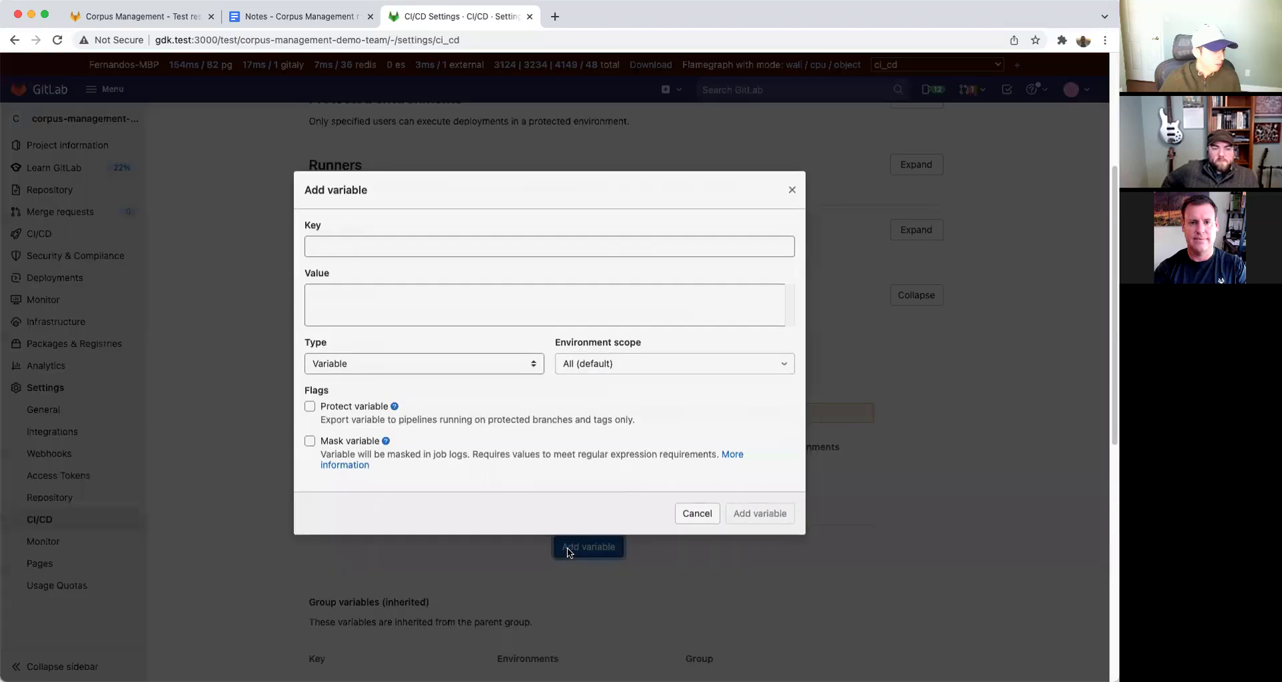
# Open the project page gdk.test:3000/test/corpus-management-demo-team in a new browser tab.
pyautogui.click(435, 38)
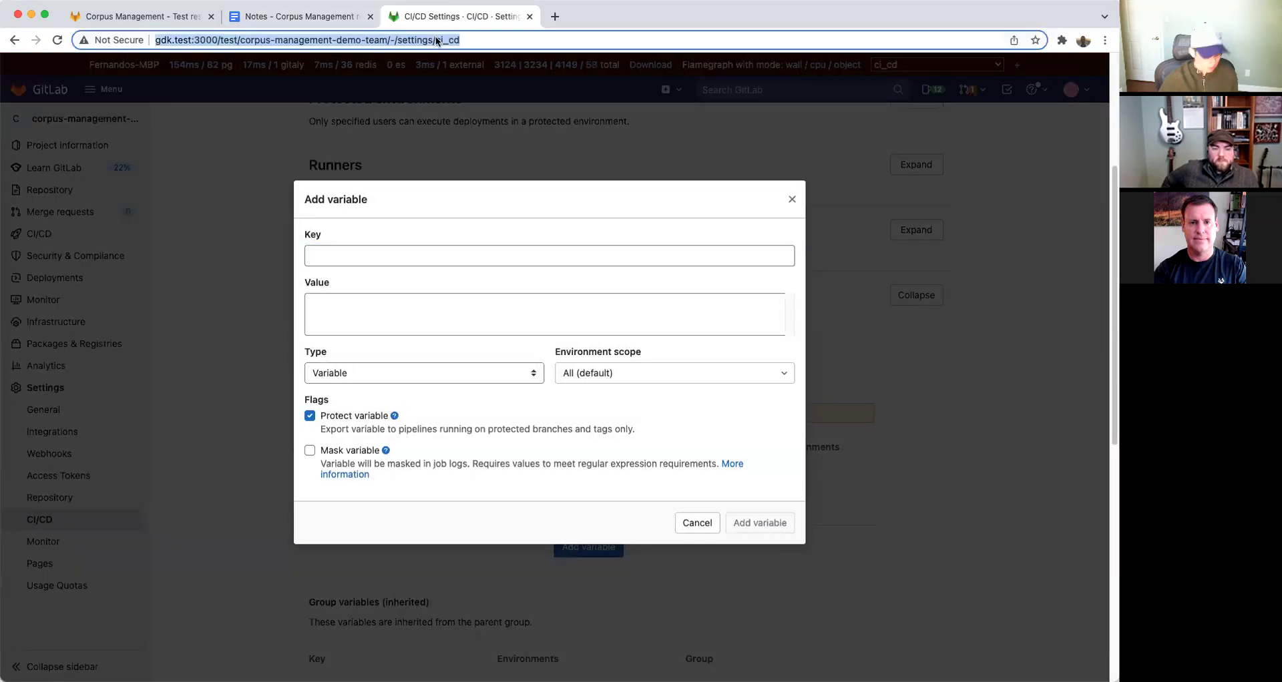
pyautogui.click(557, 17)
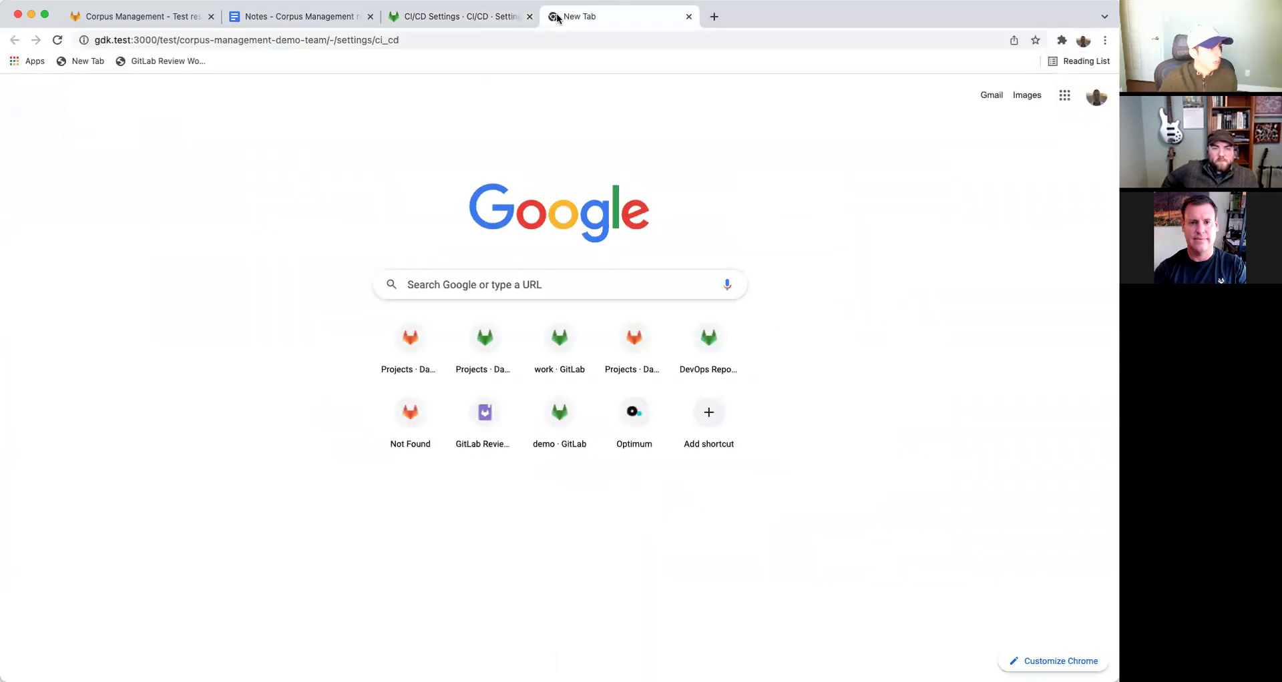
pyautogui.moveTo(326, 40); pyautogui.dragTo(464, 64)
pyautogui.press('BackSpace')
pyautogui.press('Return')
# Load the corpus-management-demo-team project page, open its .gitlab-ci.yml file and copy the name CORPUS_API_KEY from the COVFUZZ_GITLAB_TOKEN line.
pyautogui.click(254, 42)
pyautogui.click(252, 41)
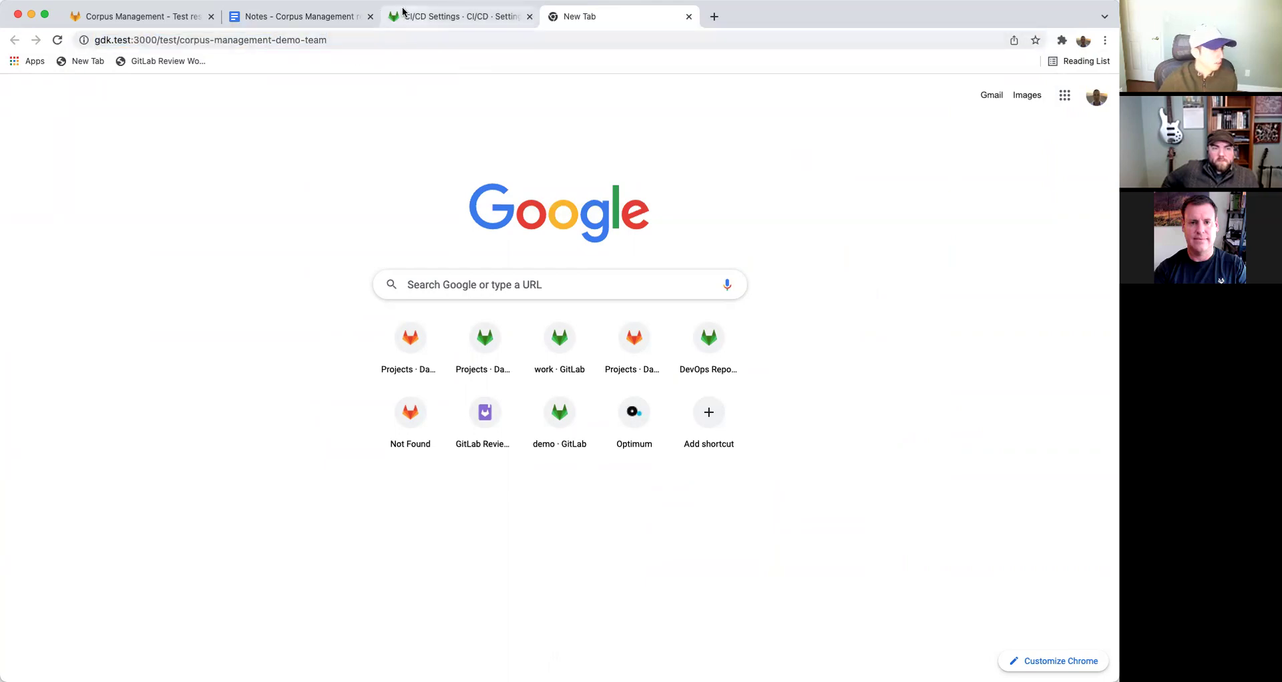
pyautogui.click(204, 44)
pyautogui.write('172.16.123.1:3000')
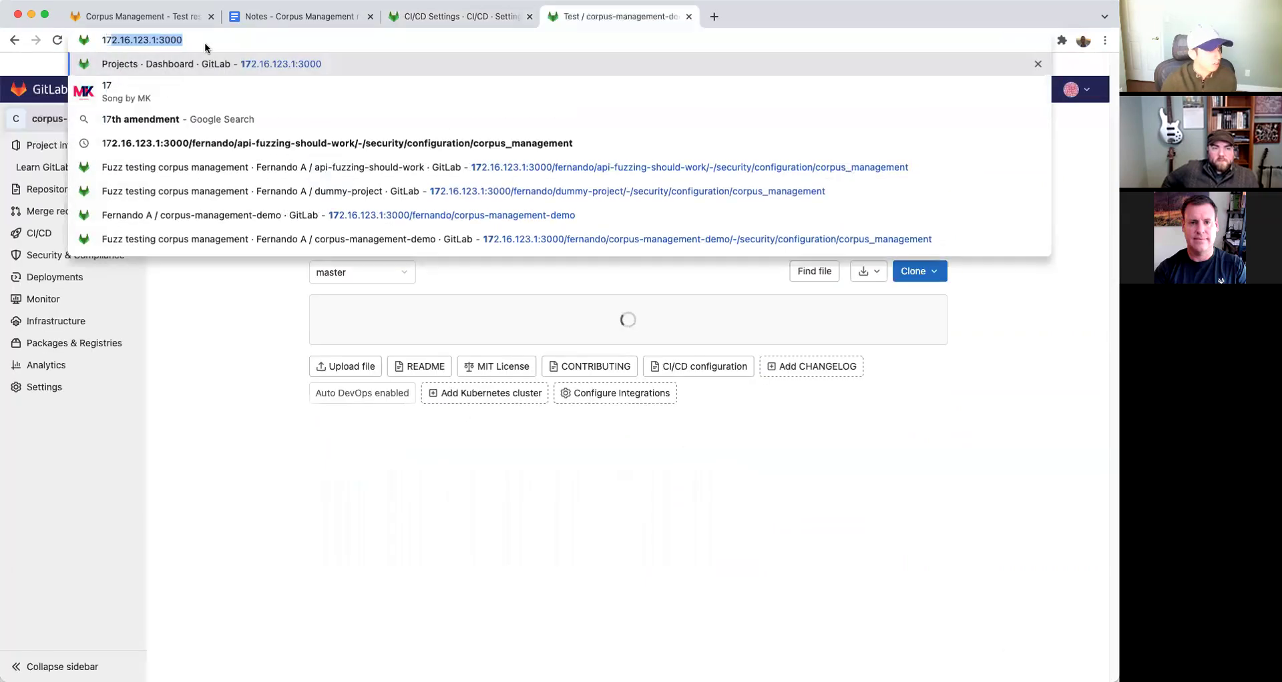
pyautogui.click(253, 314)
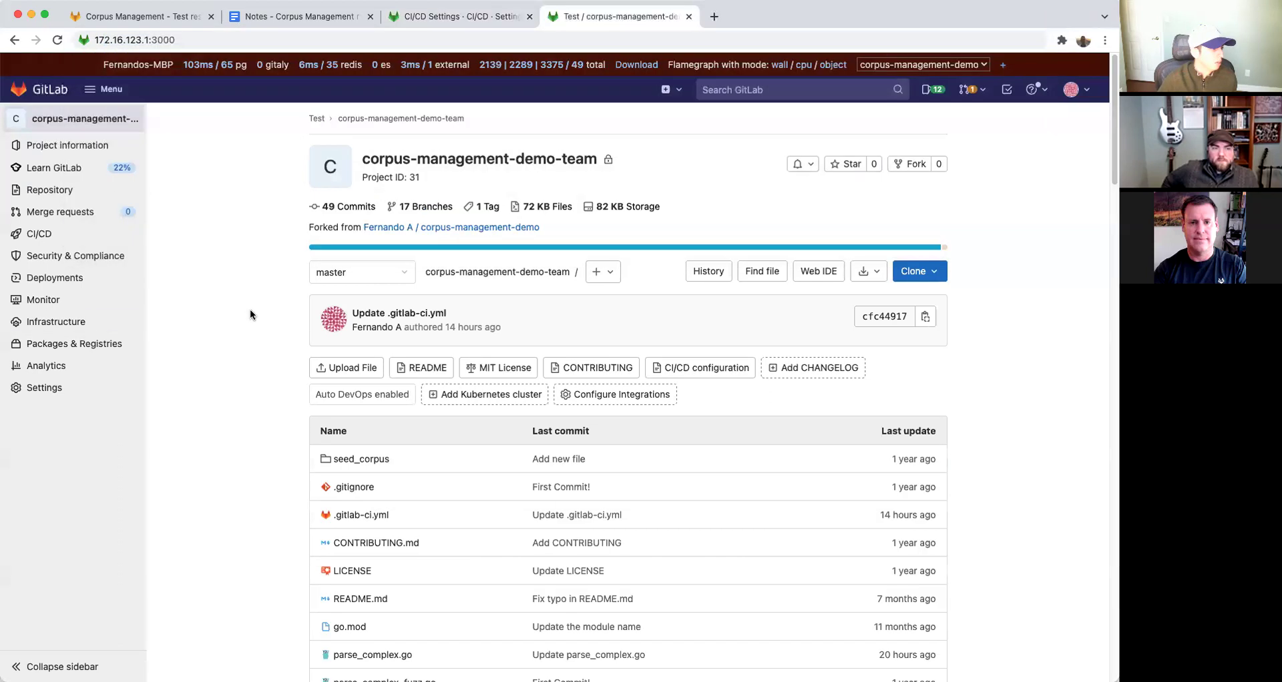
pyautogui.click(374, 516)
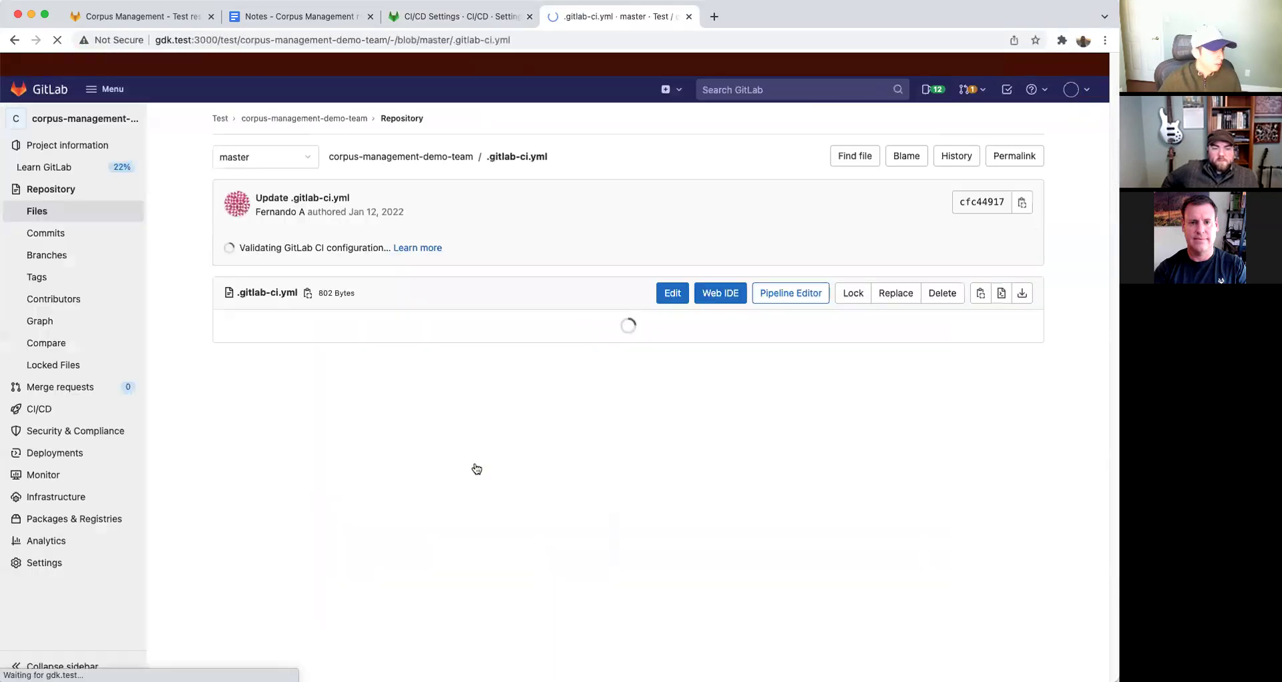
pyautogui.scroll(-3, 461, 427)
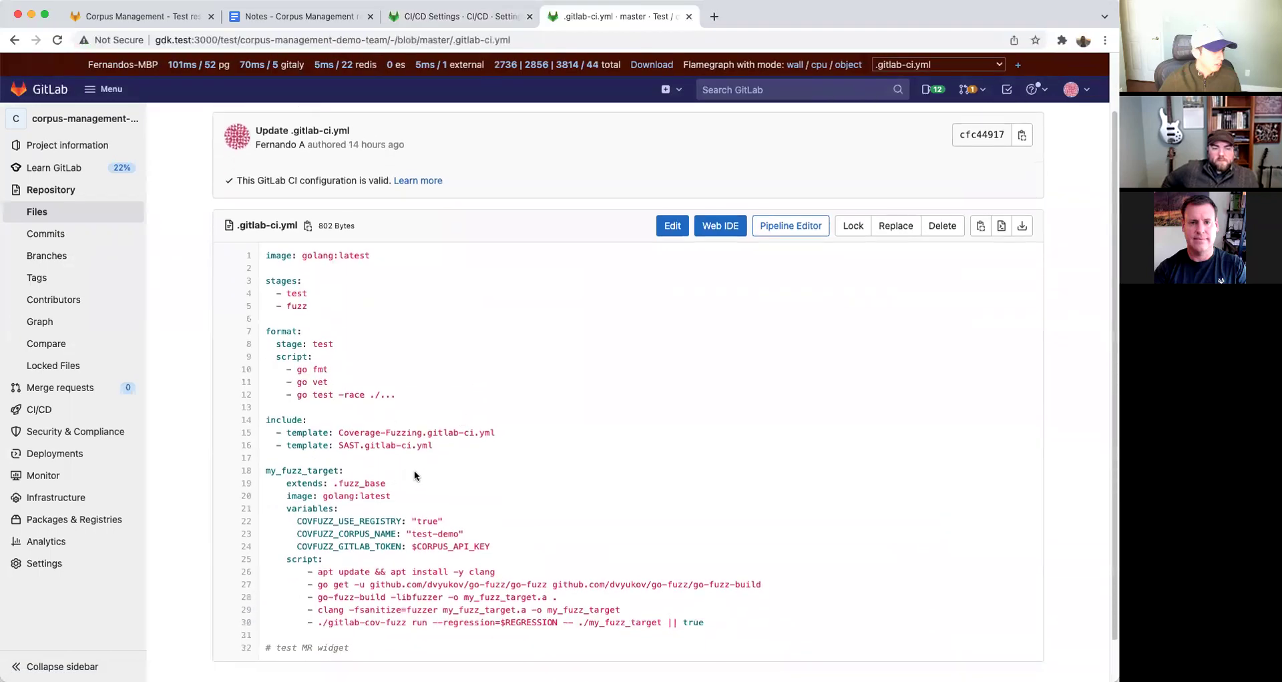
pyautogui.moveTo(473, 519); pyautogui.dragTo(415, 518)
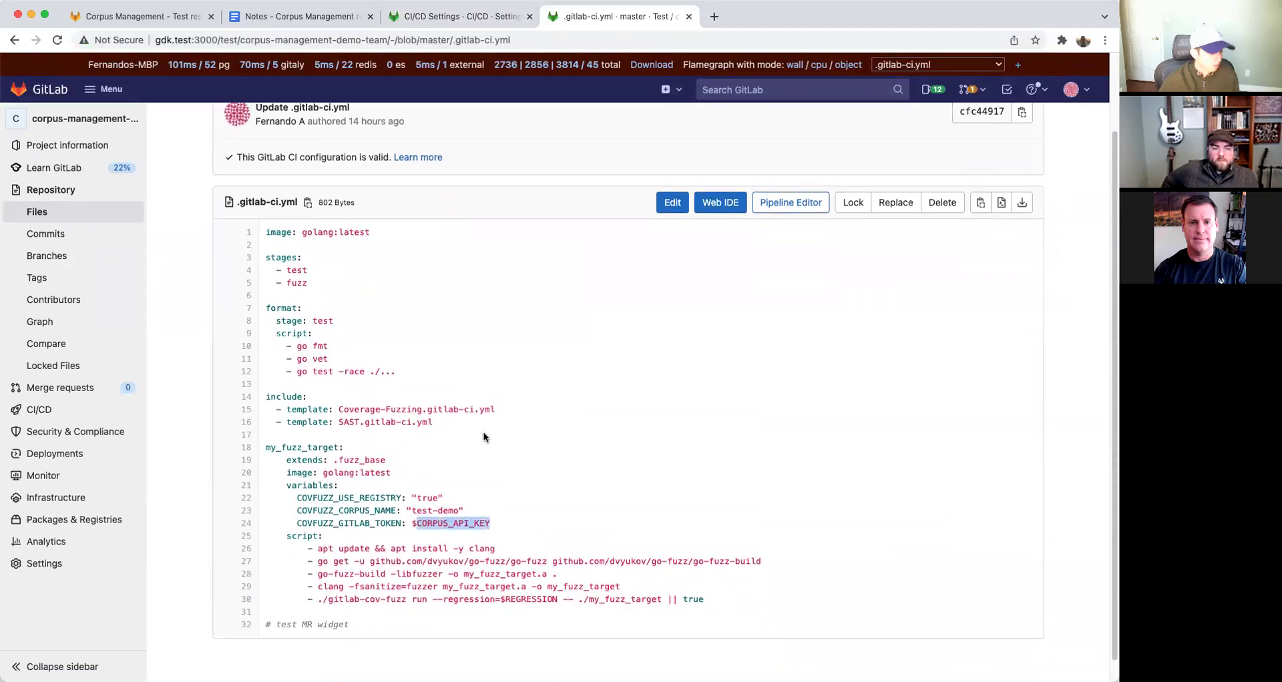
# Return to the new CI/CD variable's form and set its key to CORPUS_API_KEY.
pyautogui.click(414, 18)
pyautogui.click(393, 259)
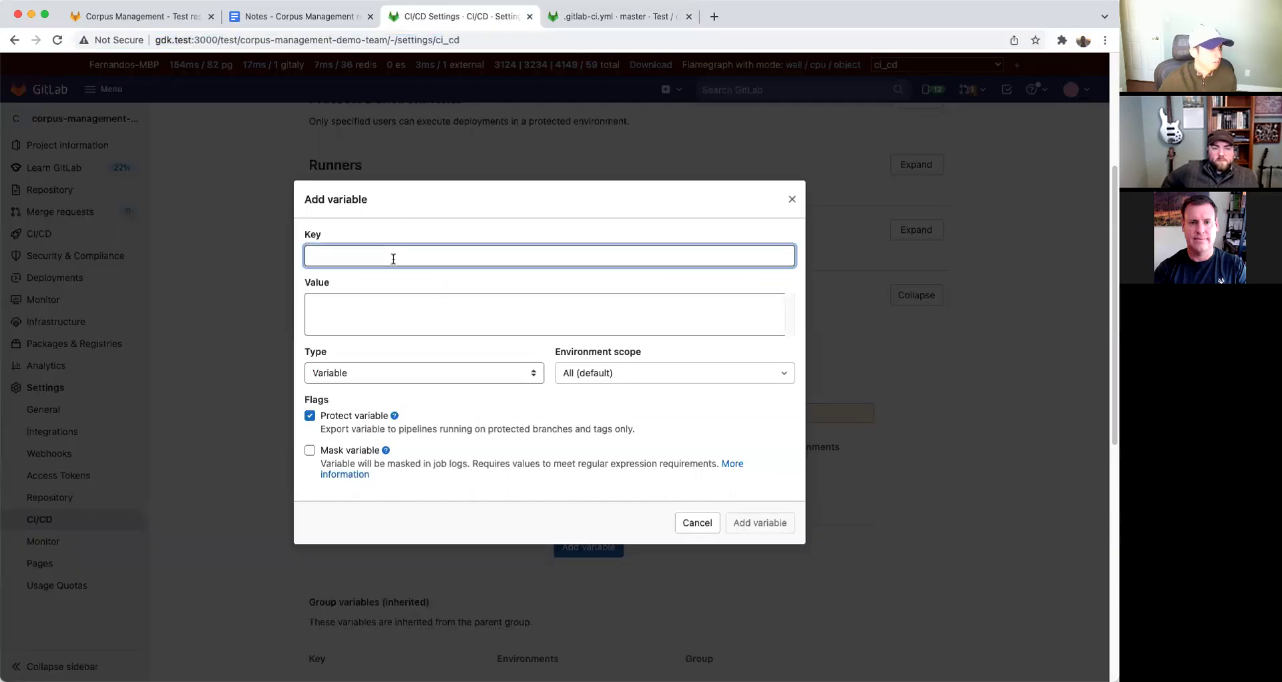
pyautogui.press('super+v')
pyautogui.click(402, 314)
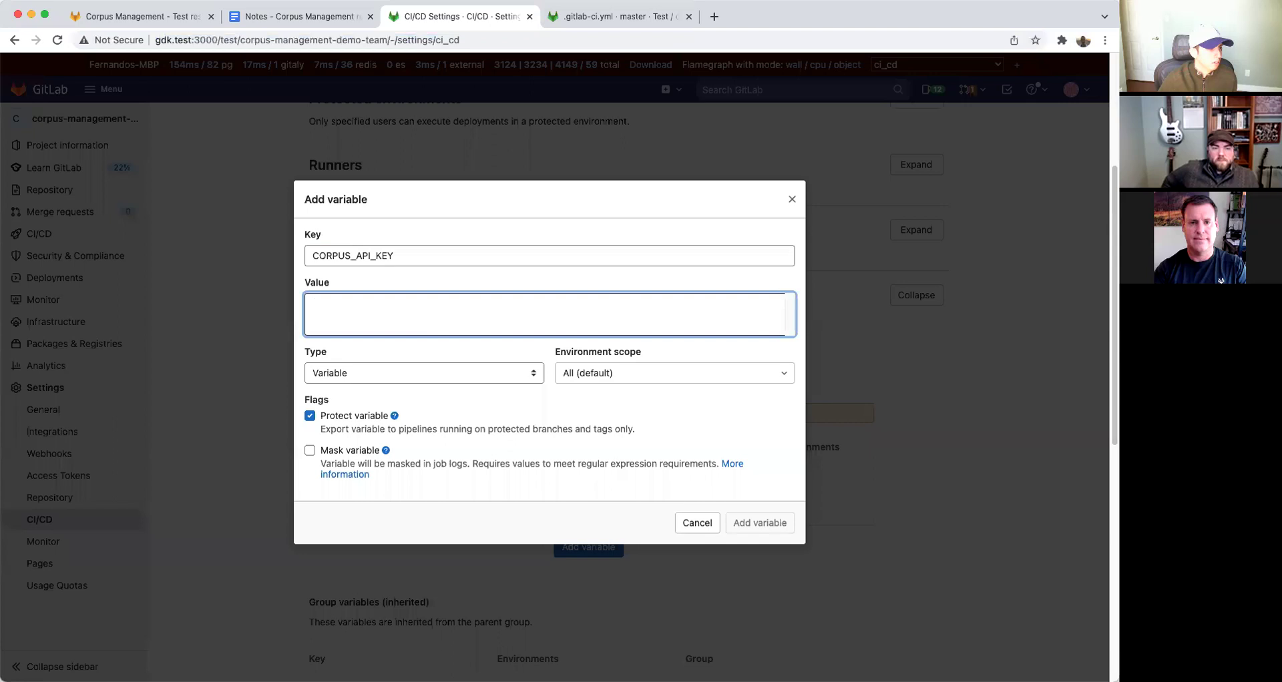
# Open the personal access tokens page in the user settings and name a new token live-demo-2.
pyautogui.click(630, 18)
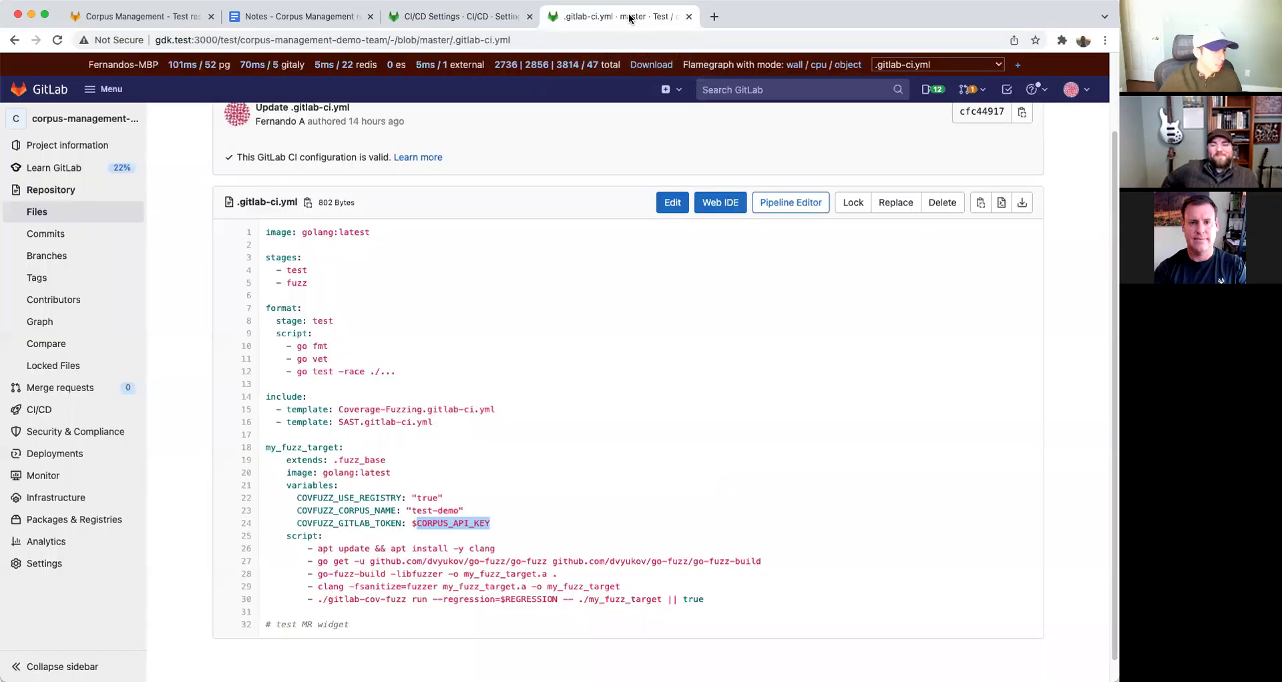
pyautogui.click(1067, 92)
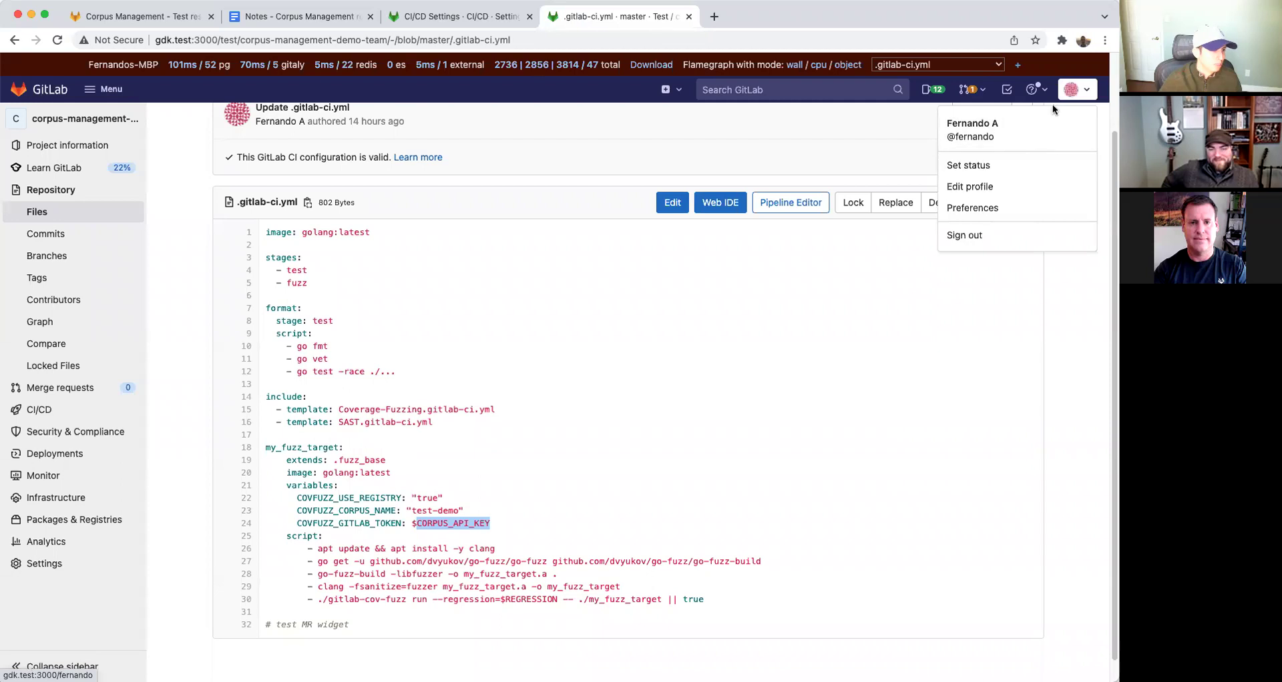
pyautogui.click(1002, 208)
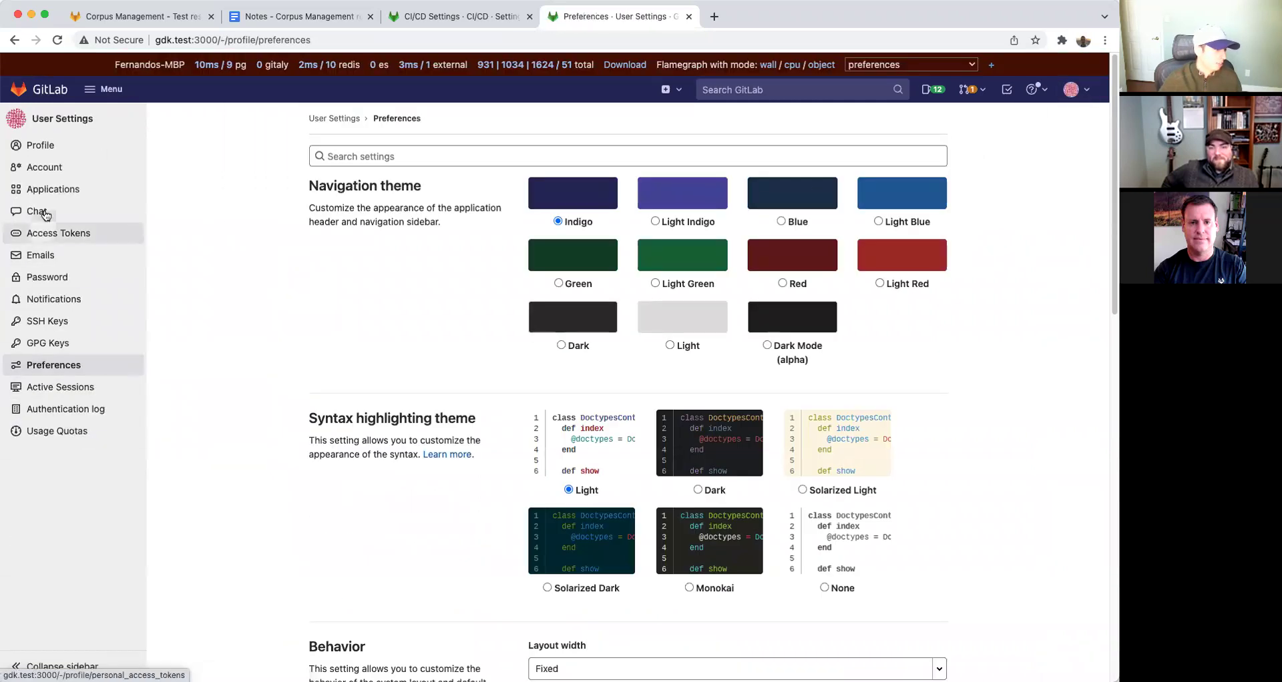
pyautogui.click(37, 235)
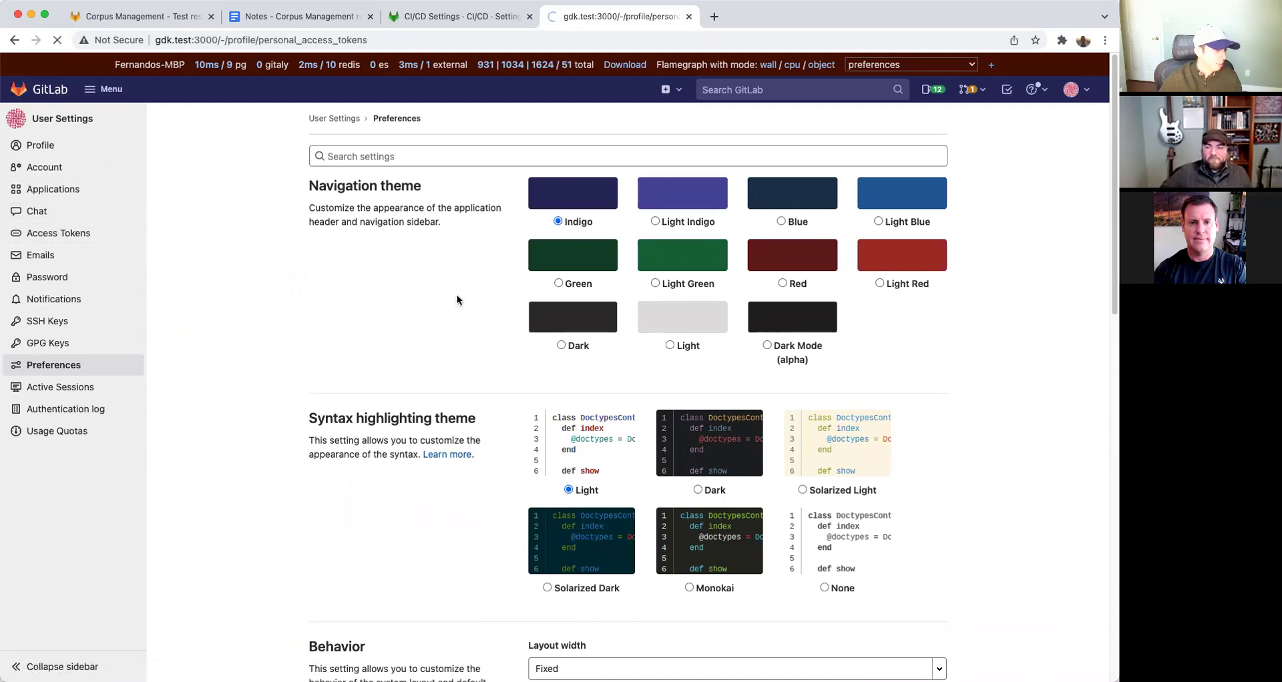
pyautogui.scroll(-5, 708, 454)
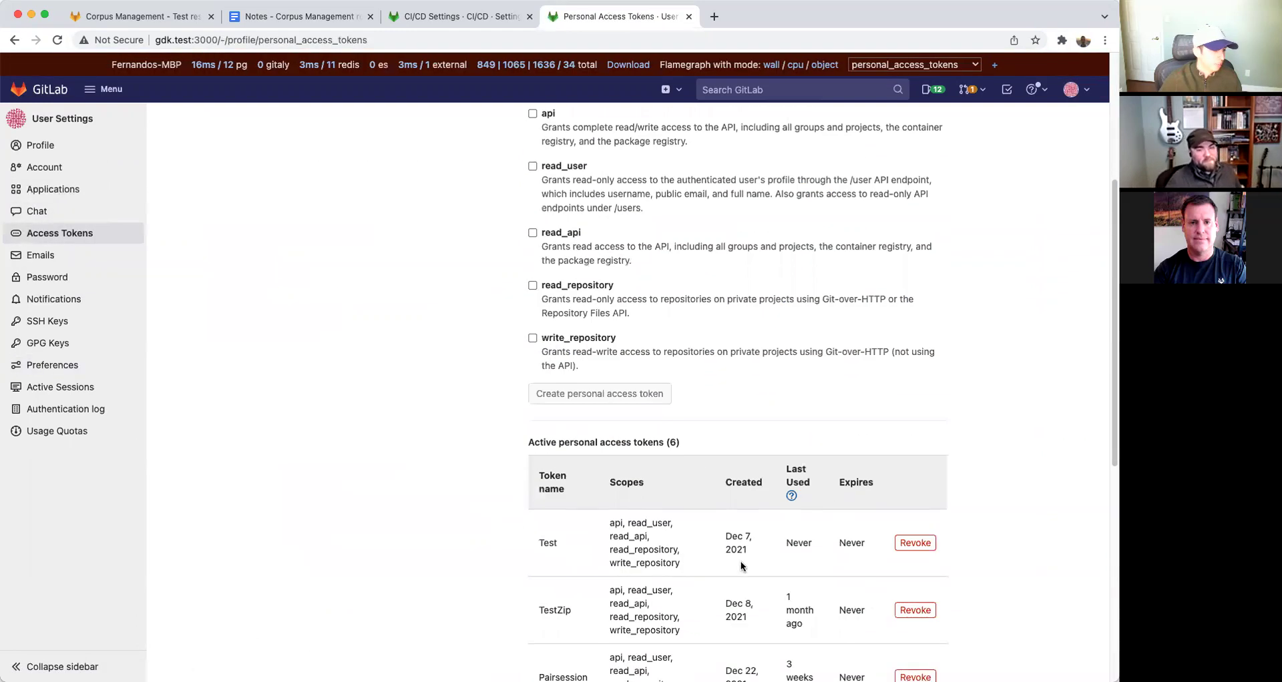
pyautogui.scroll(-5, 742, 566)
pyautogui.scroll(10, 567, 175)
pyautogui.click(601, 250)
pyautogui.write('live-demo-2')
# Create the token with its access scopes selected, including api, read_user and write_repository, and copy the generated token.
pyautogui.click(533, 386)
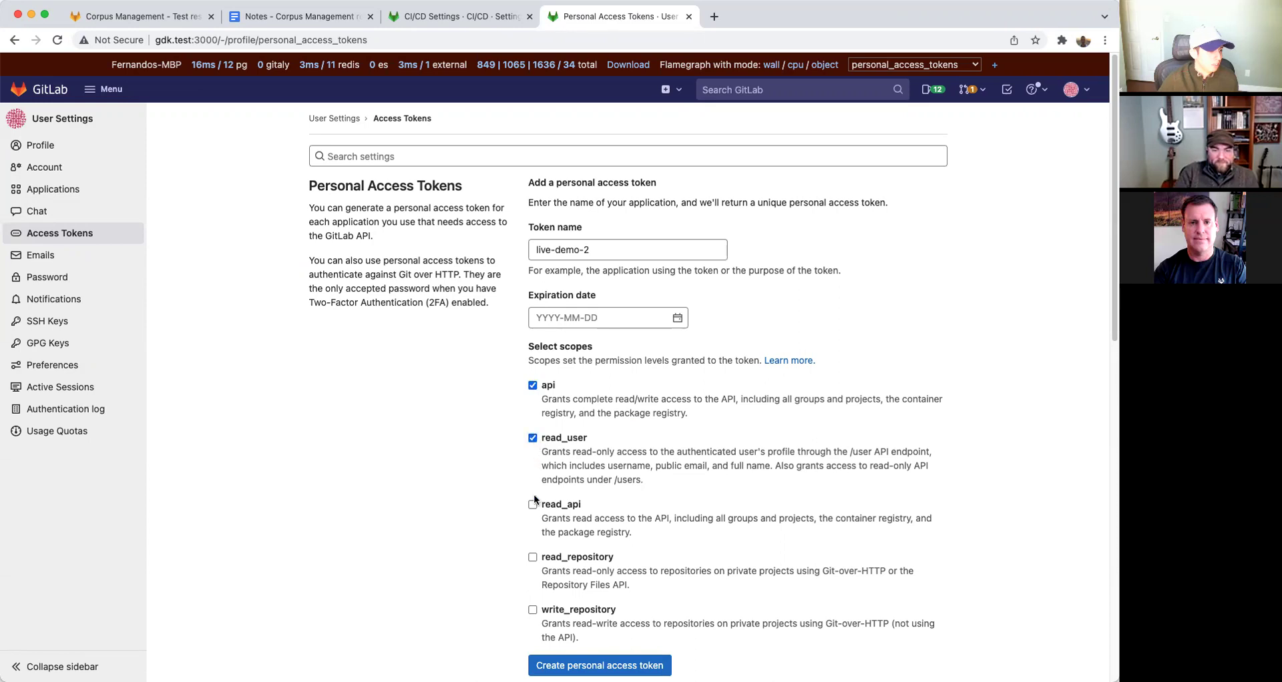
pyautogui.click(533, 610)
pyautogui.click(587, 665)
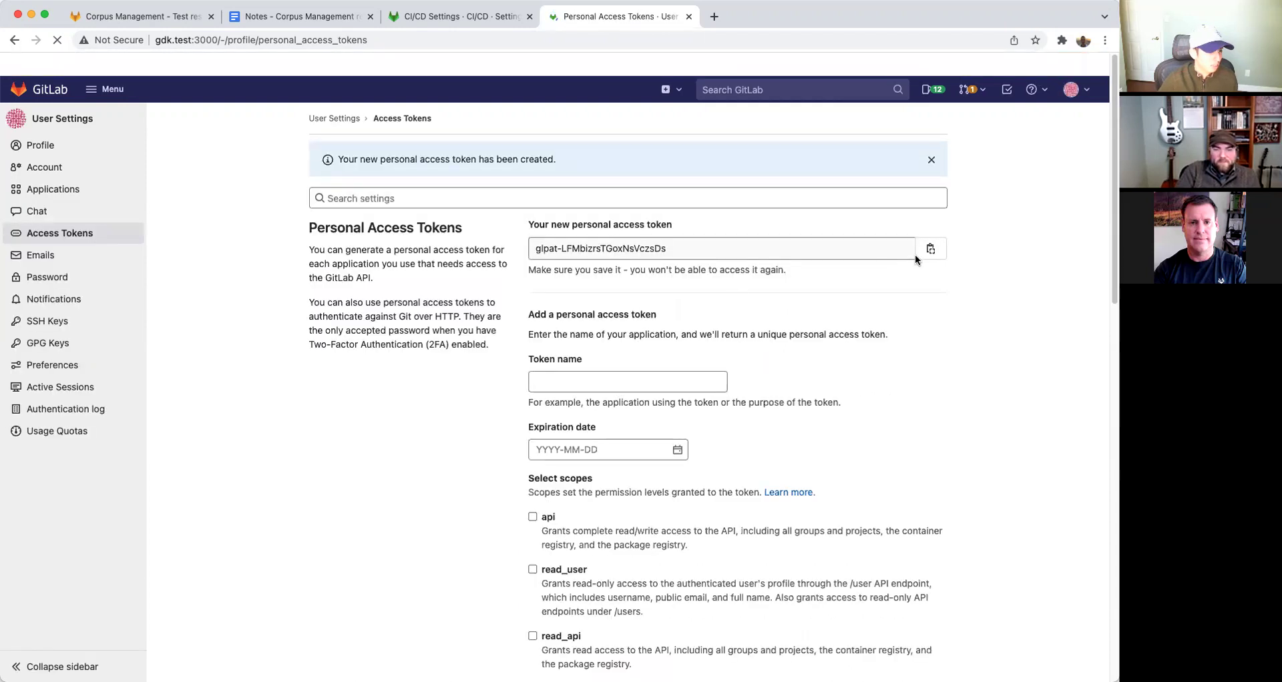
pyautogui.click(930, 249)
# Paste the access token as the CI/CD variable's value, turn off its protection flag and add the variable.
pyautogui.click(455, 19)
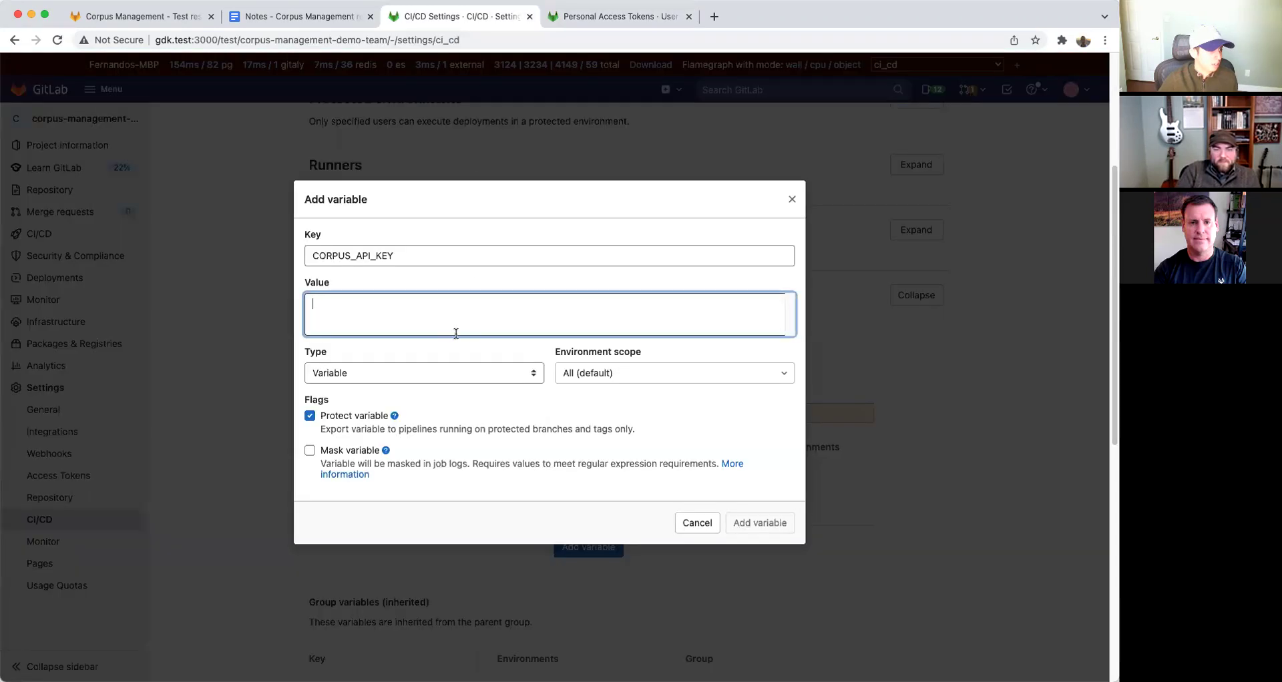
pyautogui.press('super+v')
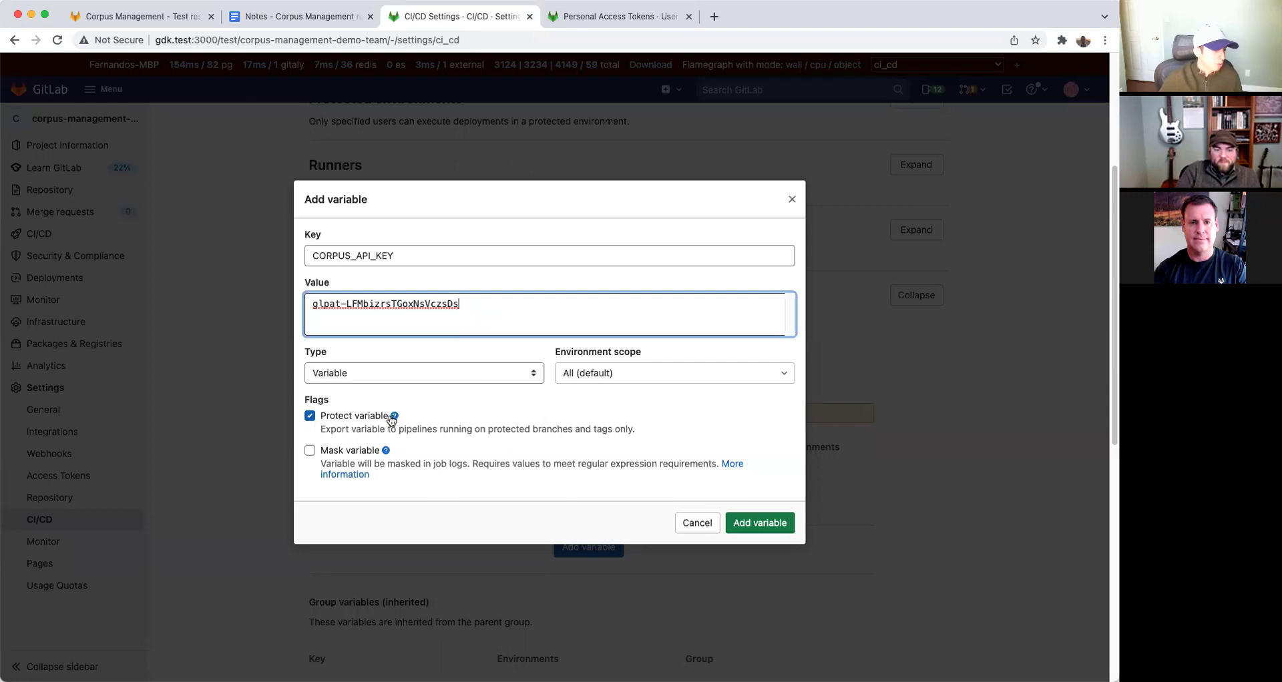
pyautogui.click(310, 417)
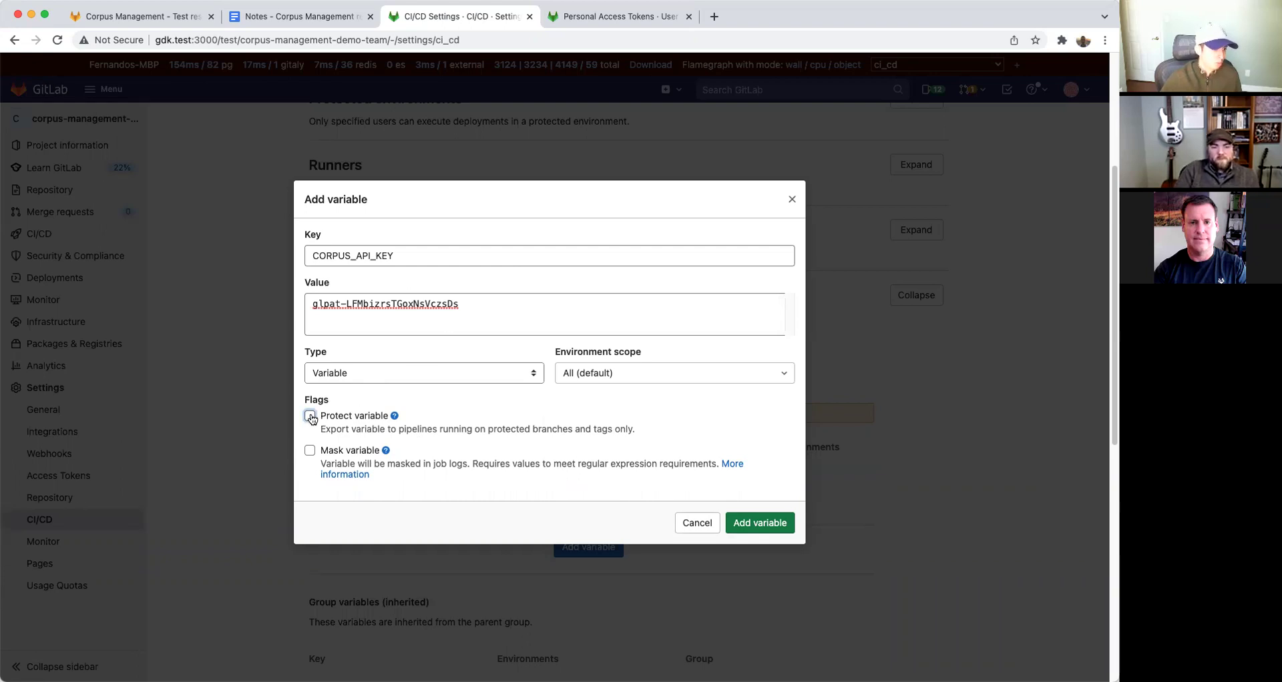
pyautogui.click(753, 524)
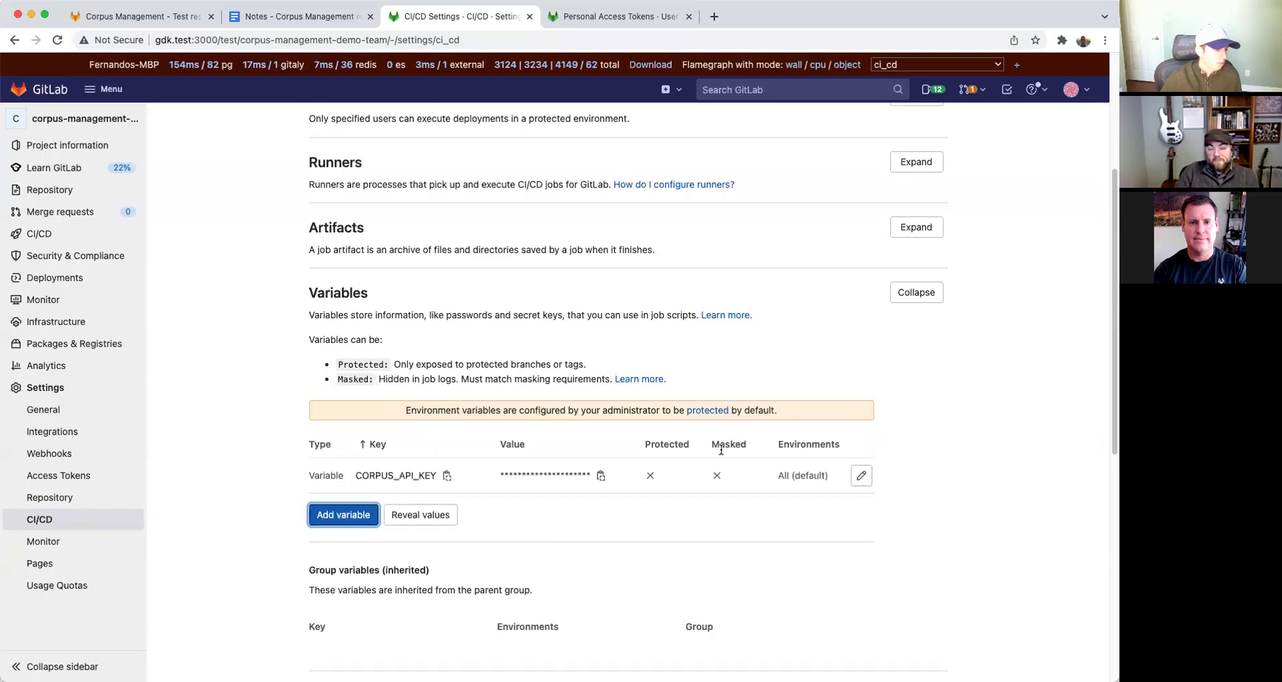
# Go to the project's pipelines and open the form for running a new pipeline.
pyautogui.moveTo(67, 234)
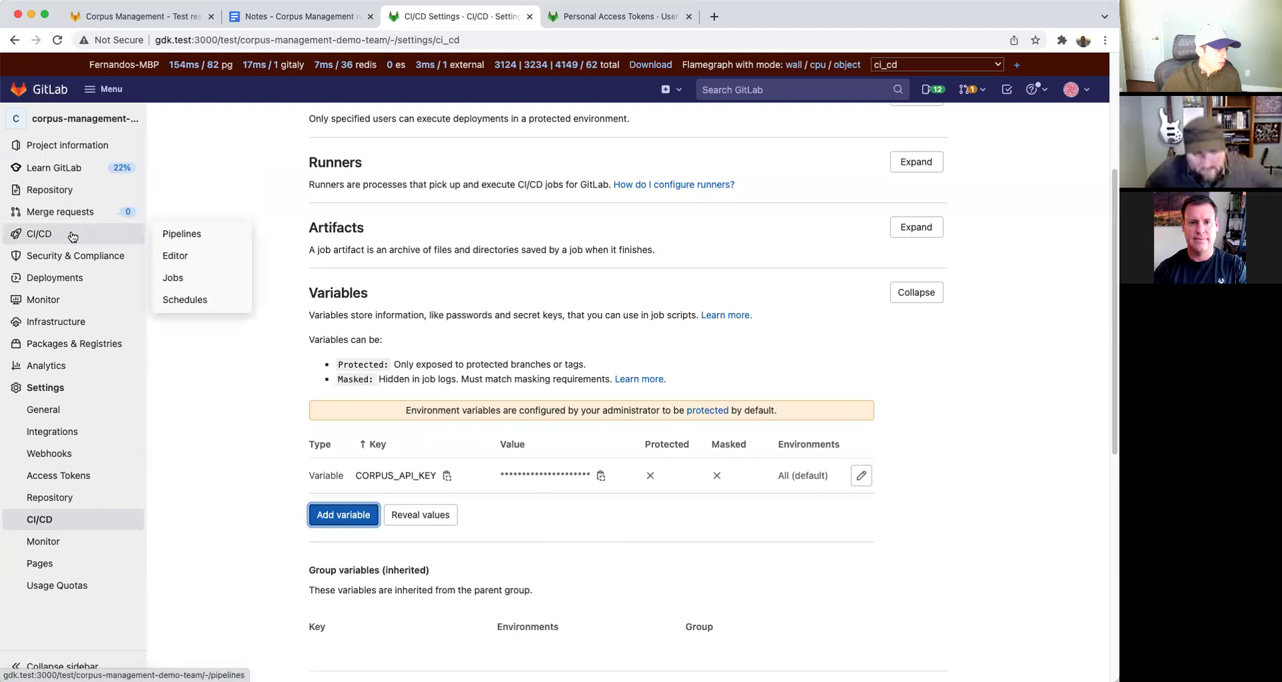
pyautogui.click(168, 235)
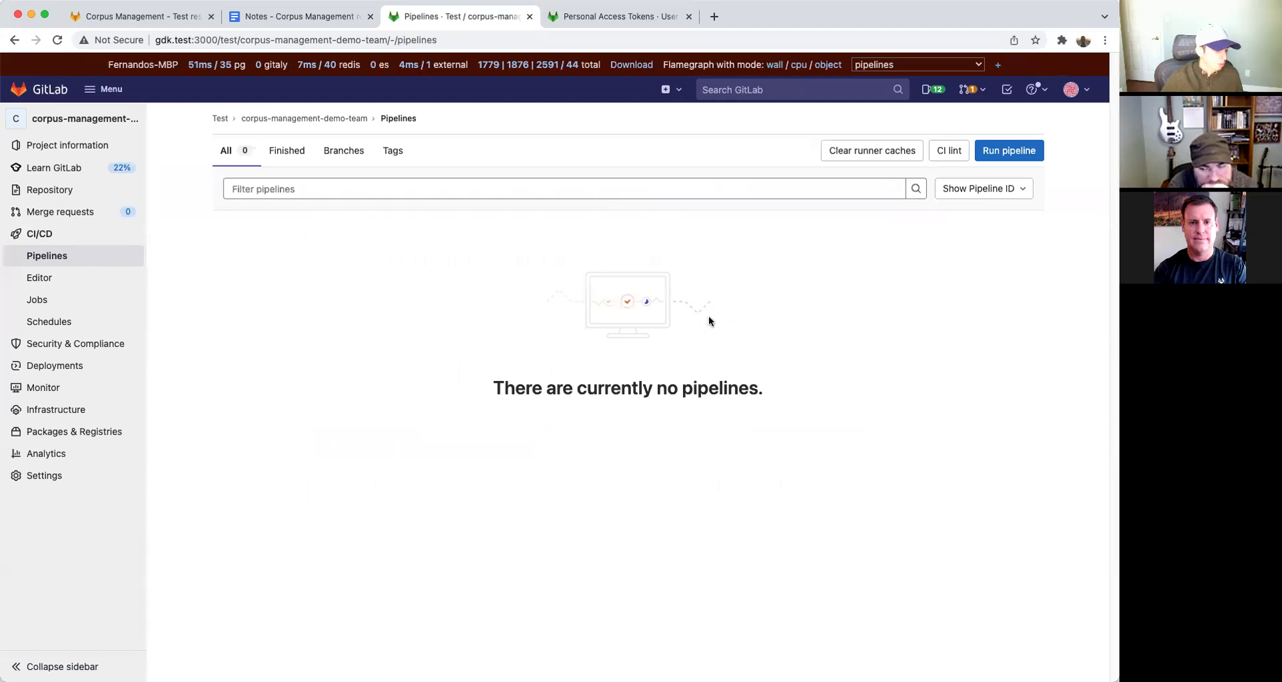
pyautogui.click(1023, 152)
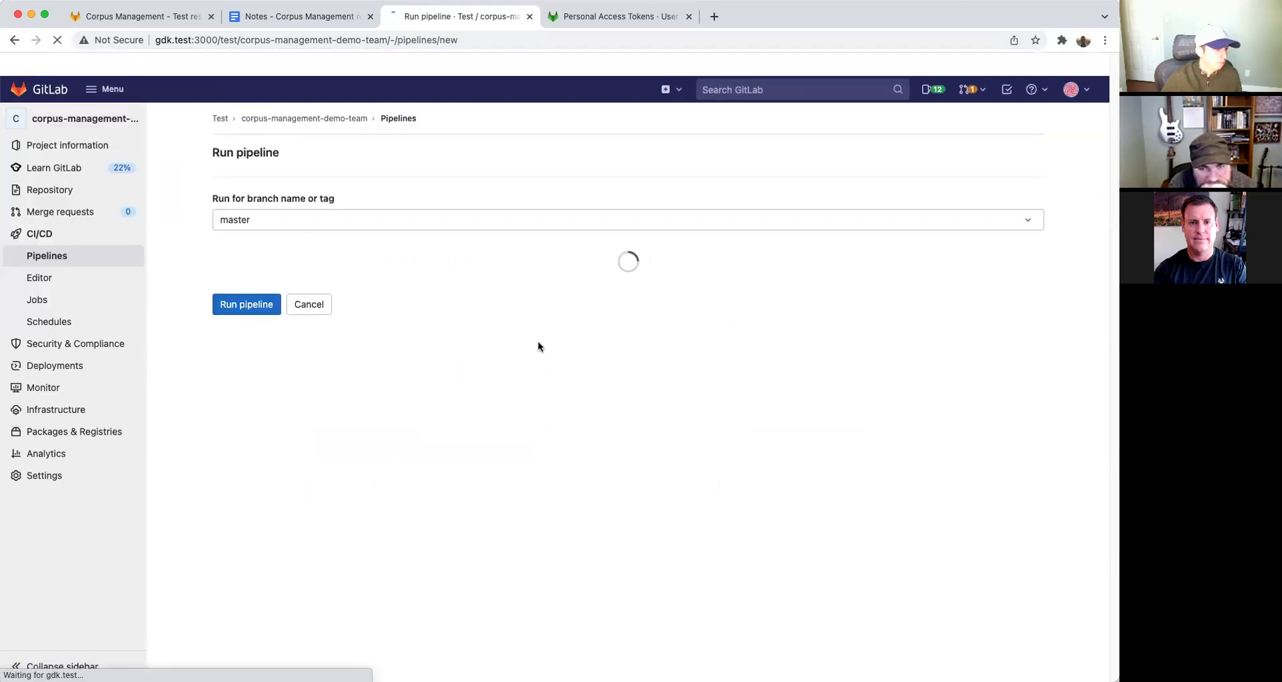
# Open the repository's .gitlab-ci.yml file in a separate browser tab and examine the corpus name and other variables of my_fuzz_target.
pyautogui.moveTo(68, 186)
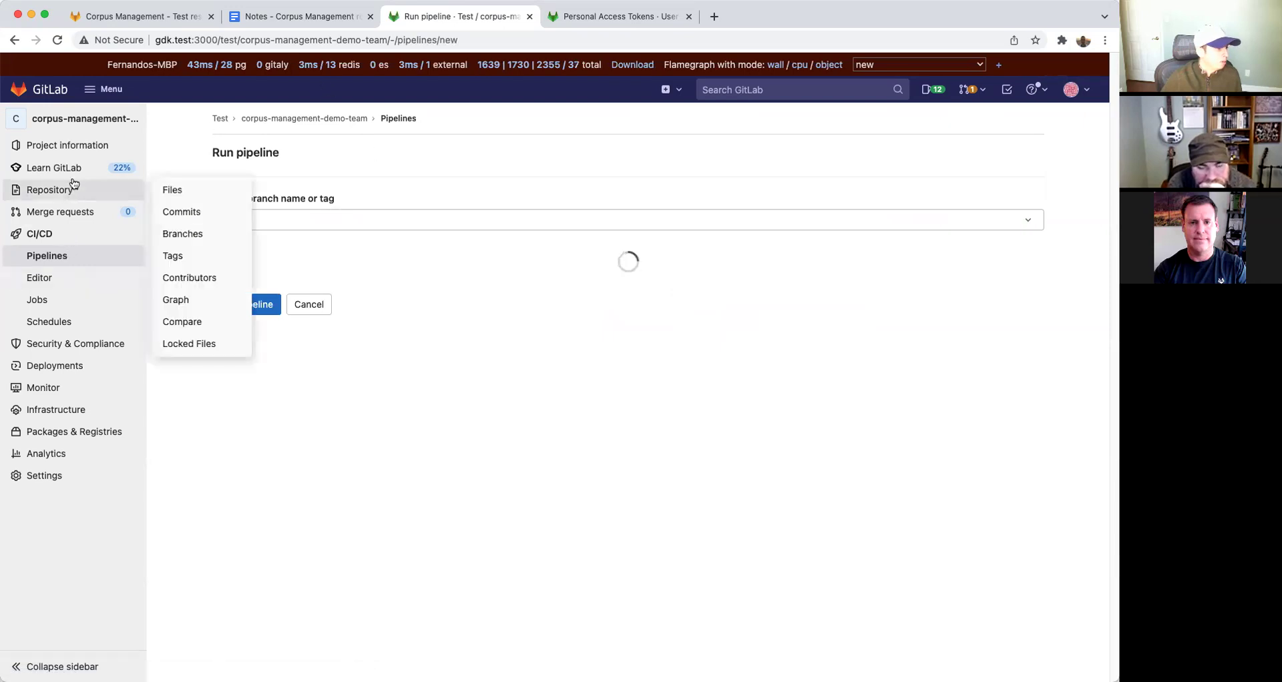
pyautogui.rightClick(198, 193)
pyautogui.click(234, 203)
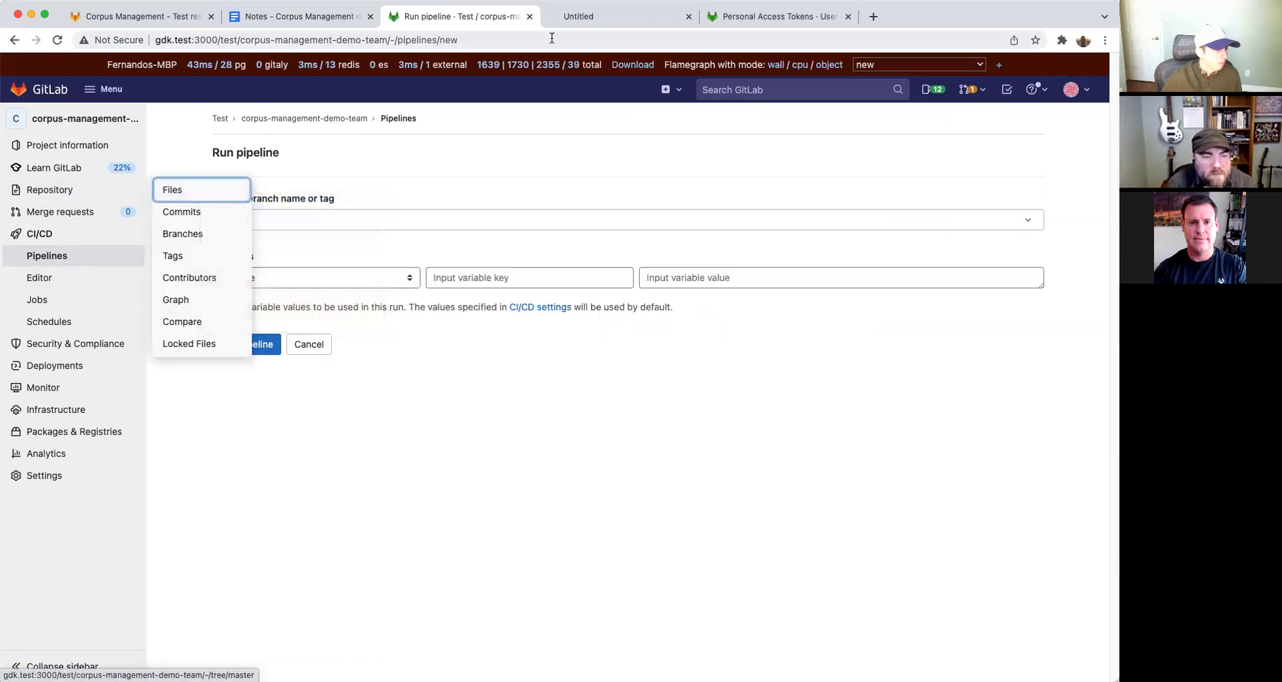
pyautogui.click(574, 20)
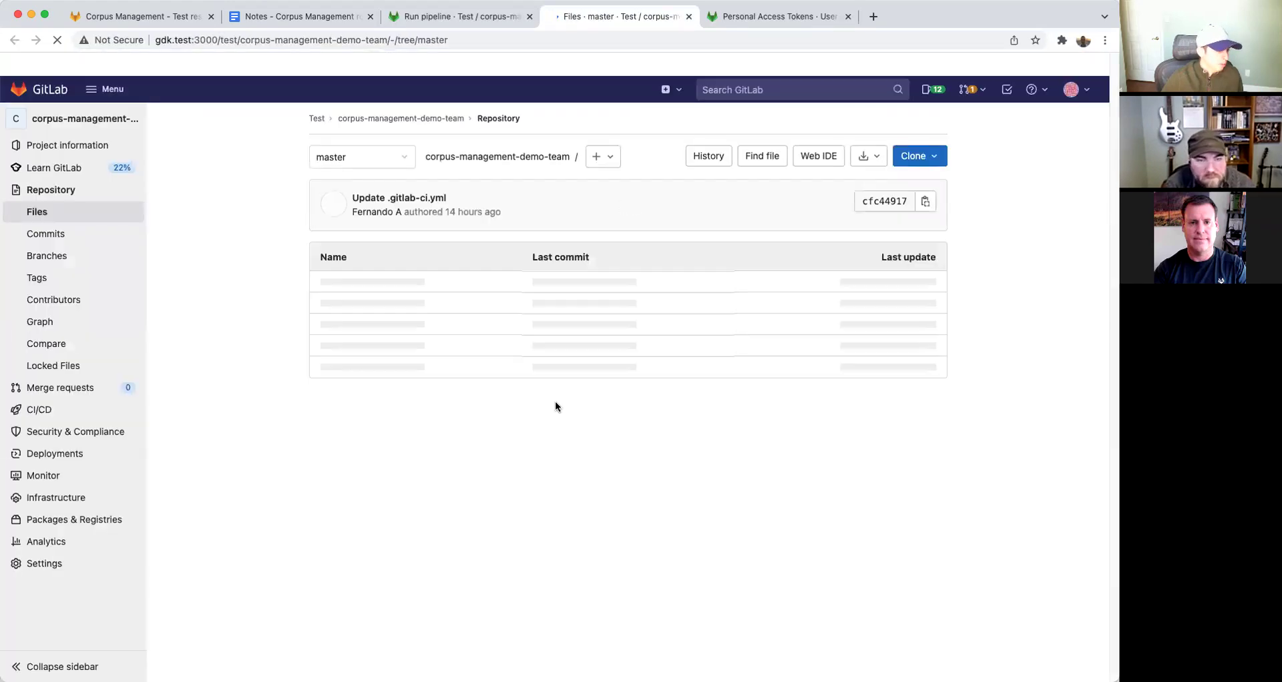
pyautogui.click(358, 341)
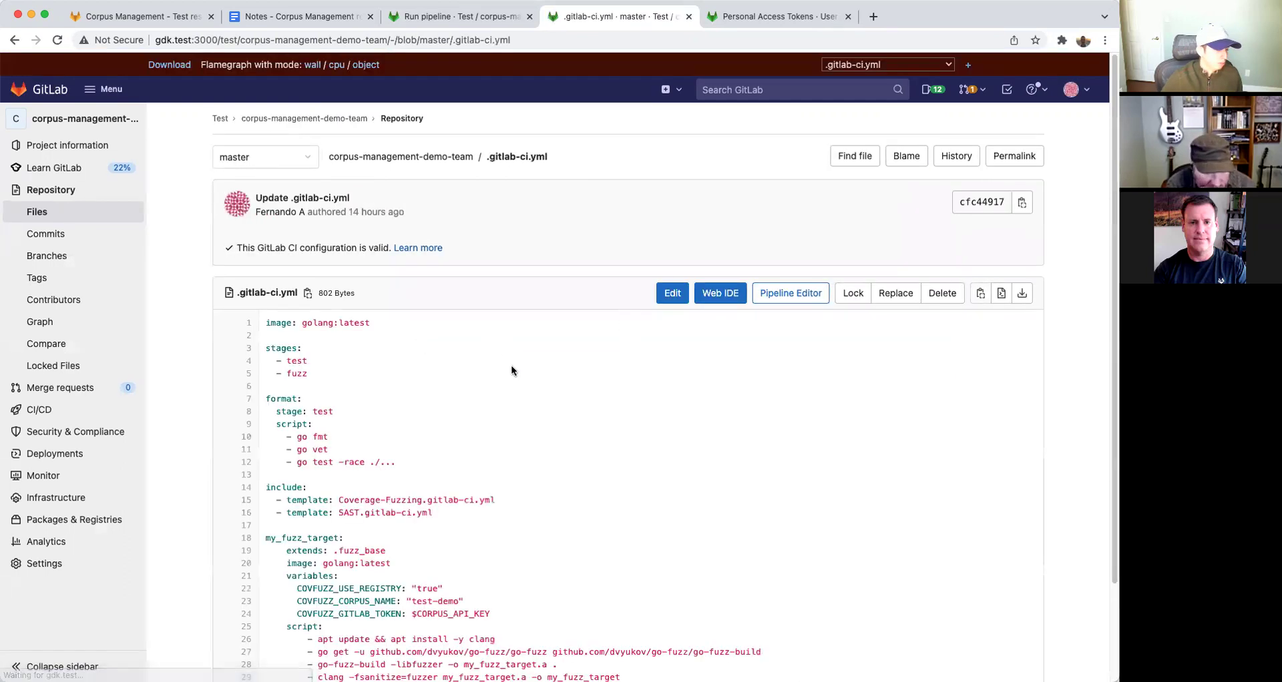
pyautogui.scroll(-3, 535, 395)
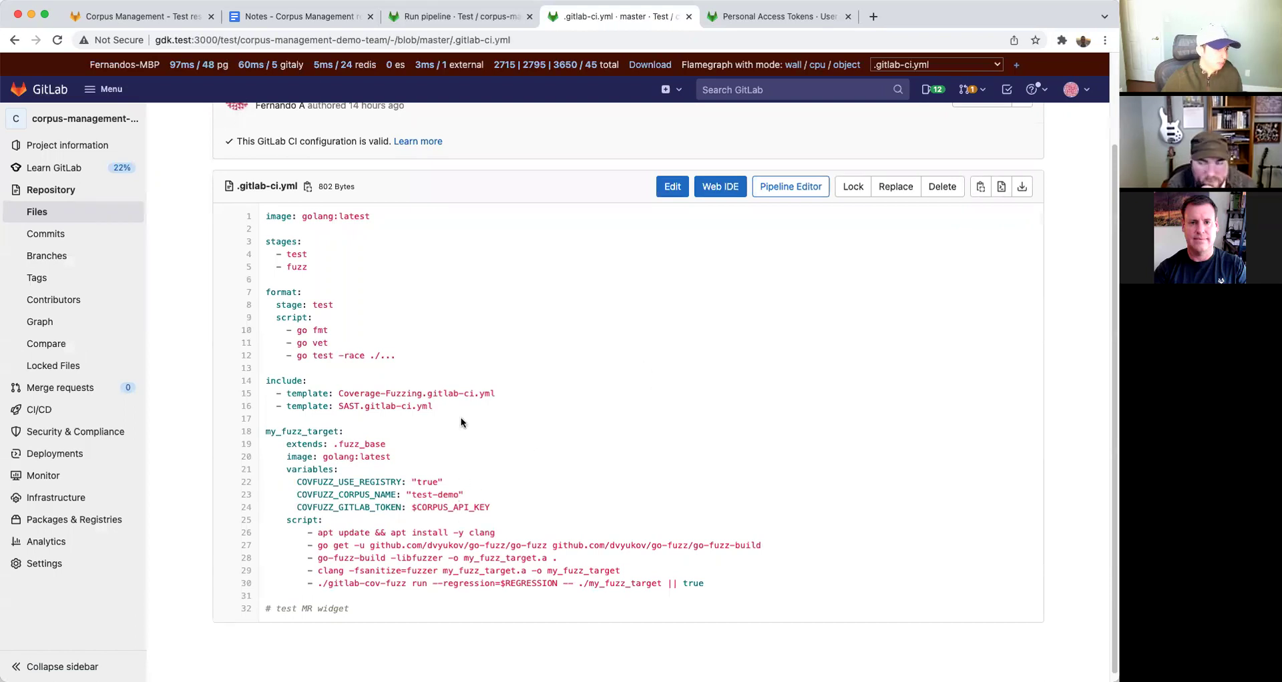
pyautogui.moveTo(456, 492); pyautogui.dragTo(412, 495)
# Return to the new pipeline form, run the pipeline for the master branch and refresh its status.
pyautogui.click(463, 20)
pyautogui.click(248, 347)
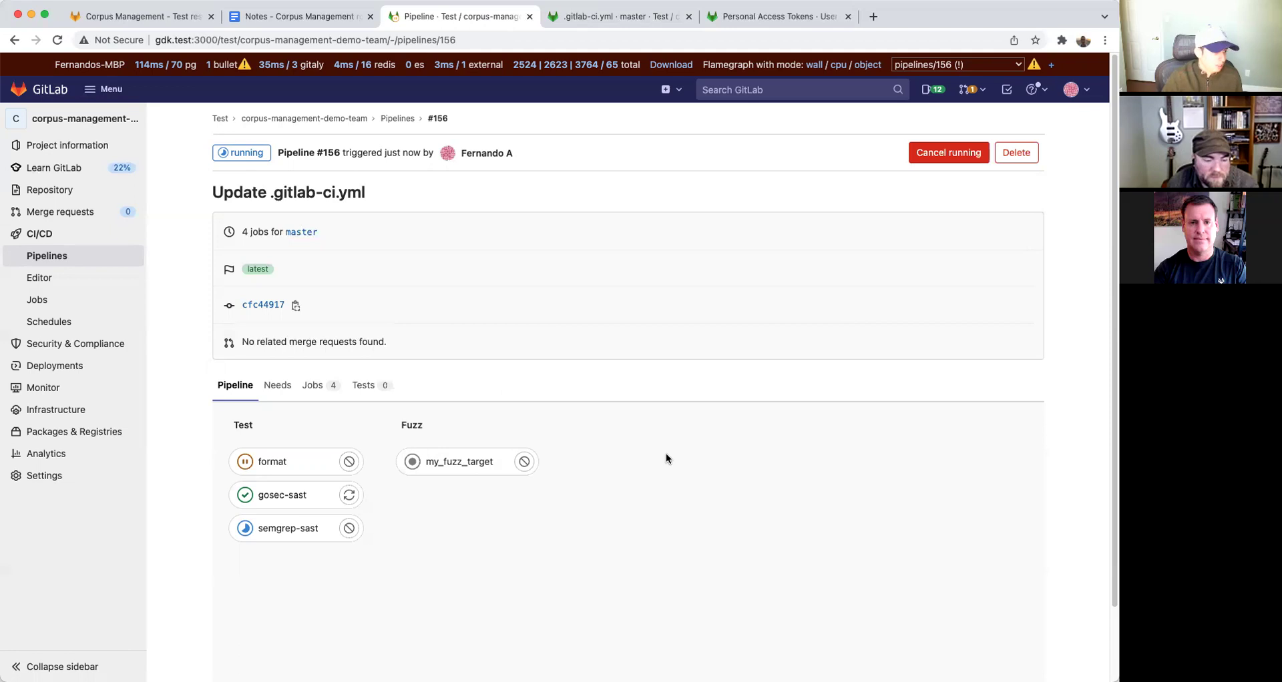
pyautogui.press('super+r')
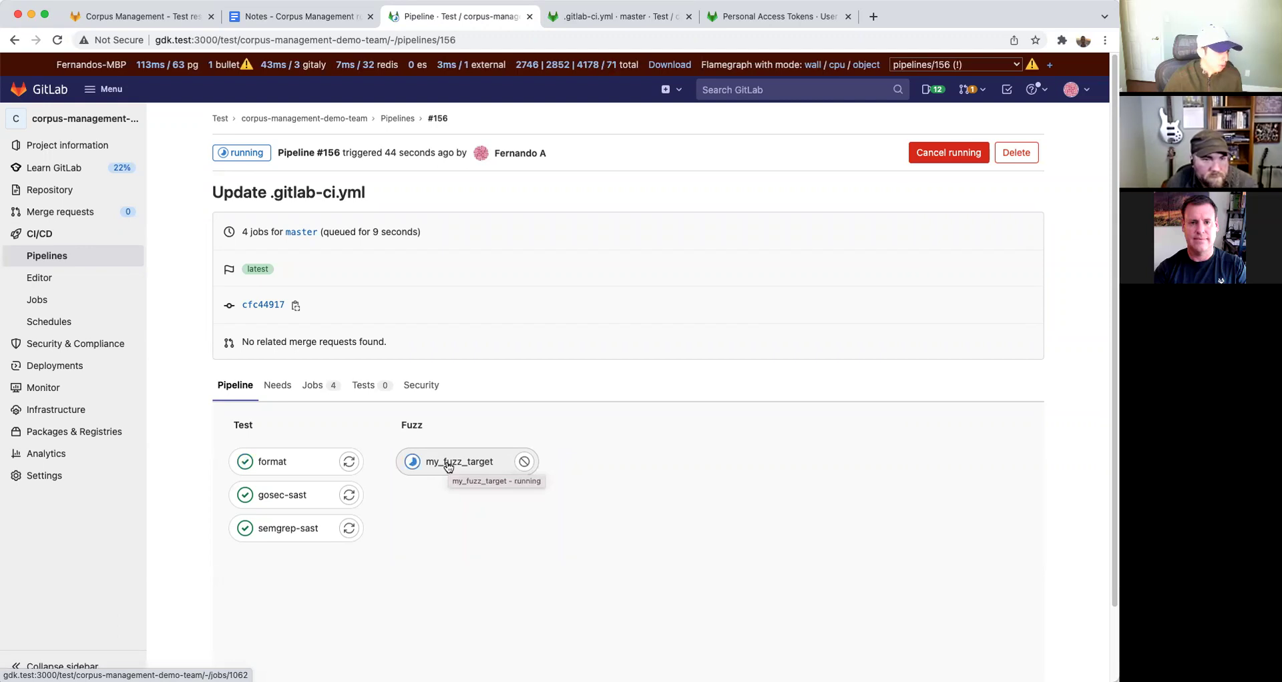
# Open the my_fuzz_target job and examine its log lines about downloading corpus artifacts.
pyautogui.click(448, 466)
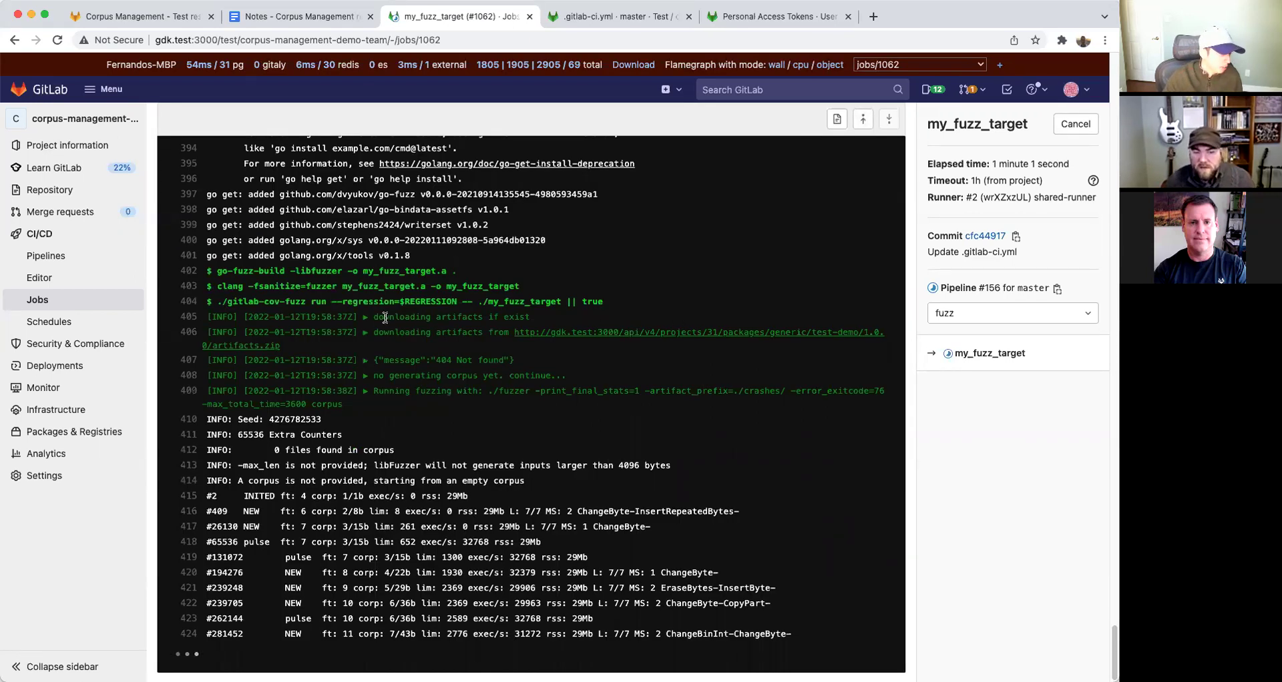
pyautogui.moveTo(370, 318); pyautogui.dragTo(544, 319)
pyautogui.click(407, 356)
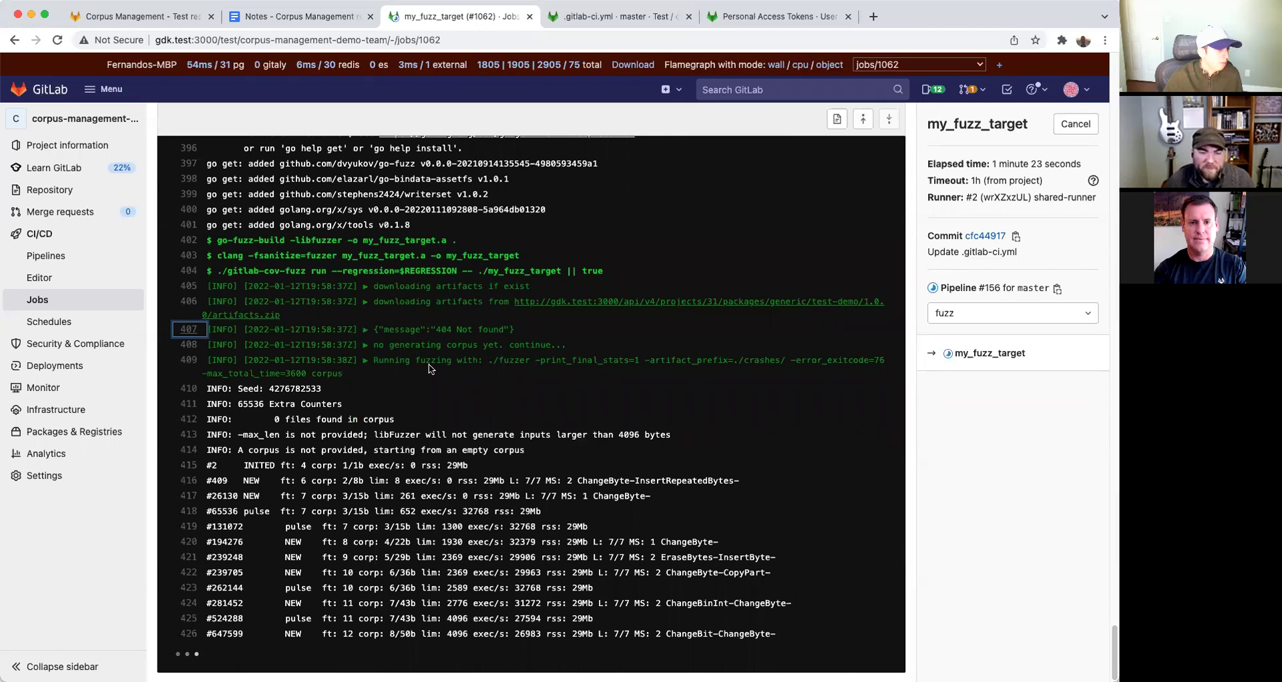
# In the notes document, add an action item for the presenter: "Follow up on text copy for corpus management in job log".
pyautogui.click(299, 19)
pyautogui.scroll(-7, 616, 586)
pyautogui.click(633, 602)
pyautogui.press('Return')
pyautogui.write('Fer')
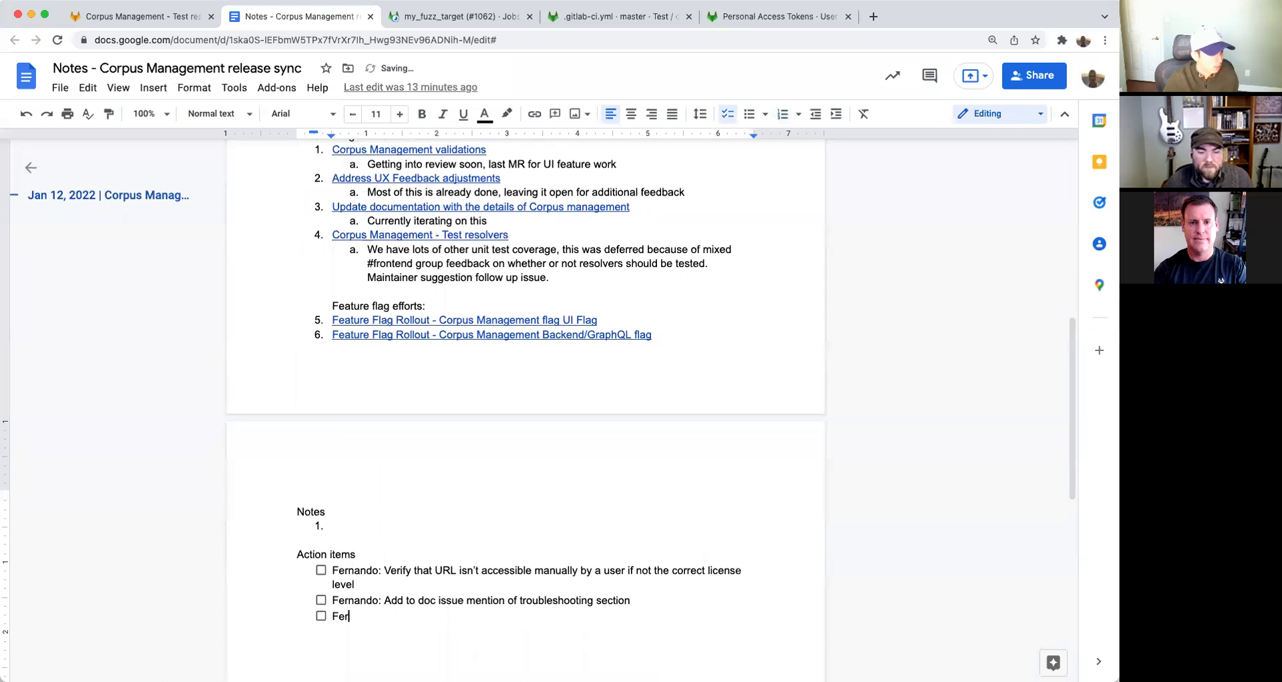
pyautogui.write('nando: Foll')
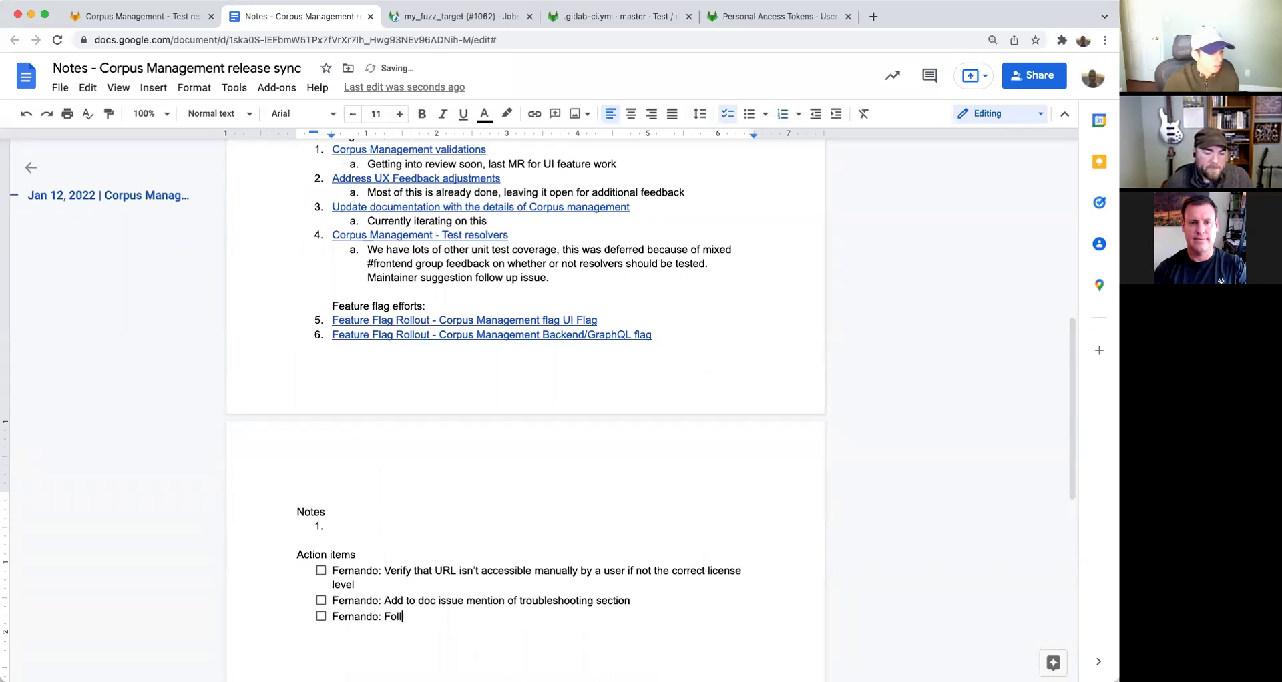
pyautogui.write('ow up on text ')
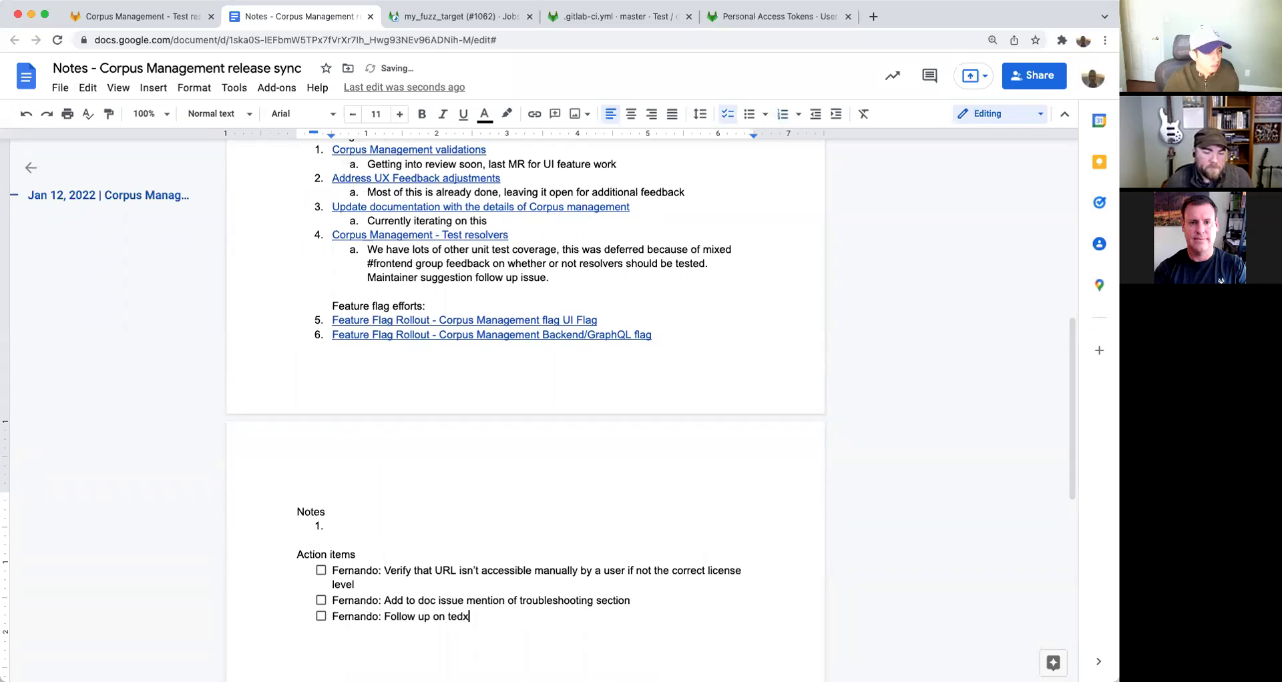
pyautogui.write('copu ')
pyautogui.write('for o')
pyautogui.write('rpus management in')
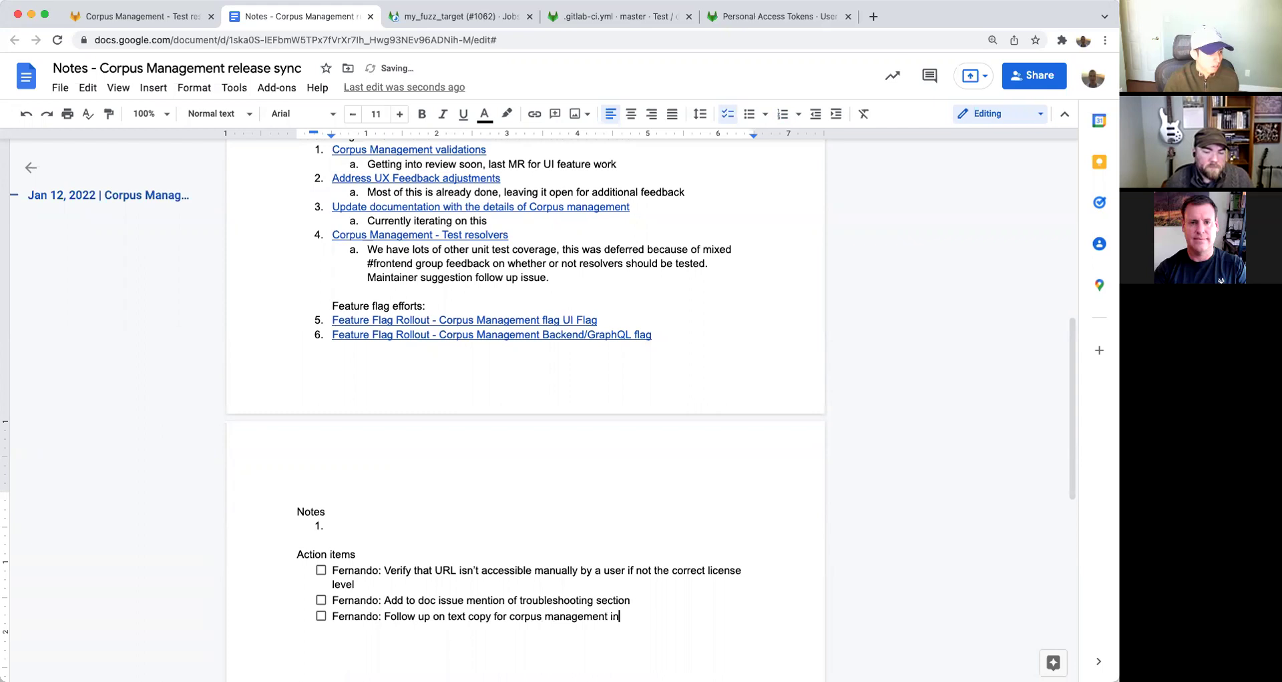
pyautogui.write(' jo')
pyautogui.press('BackSpace')
pyautogui.press('BackSpace')
pyautogui.press('BackSpace')
pyautogui.write('job log')
# Return to the my_fuzz_target job log and examine its final lines on the corpus merge and artifact upload.
pyautogui.click(434, 20)
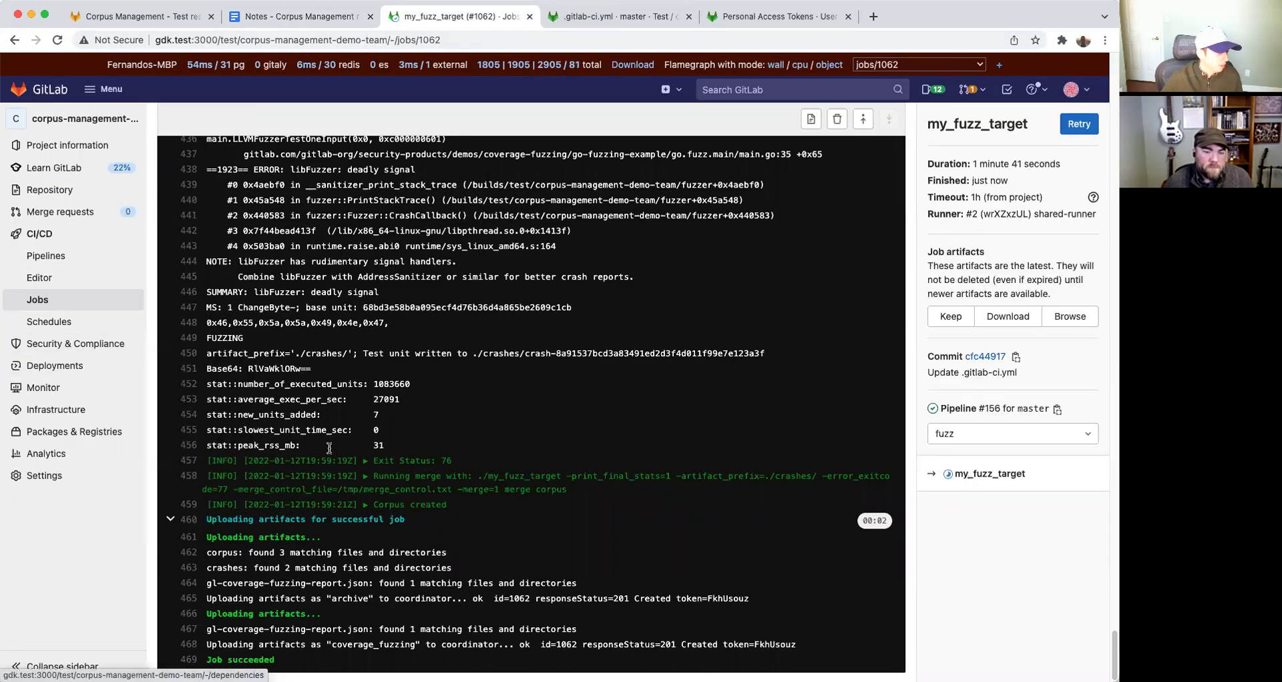
pyautogui.scroll(10, 492, 376)
pyautogui.scroll(-8, 354, 242)
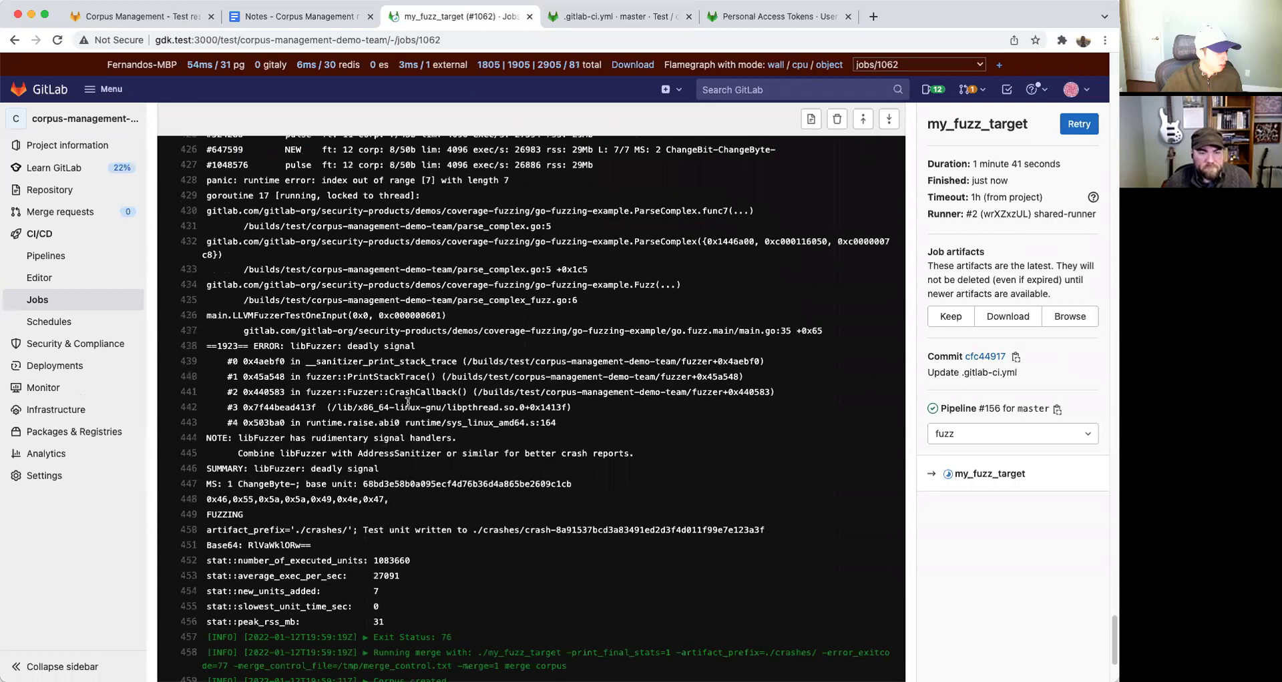
pyautogui.scroll(-4, 370, 351)
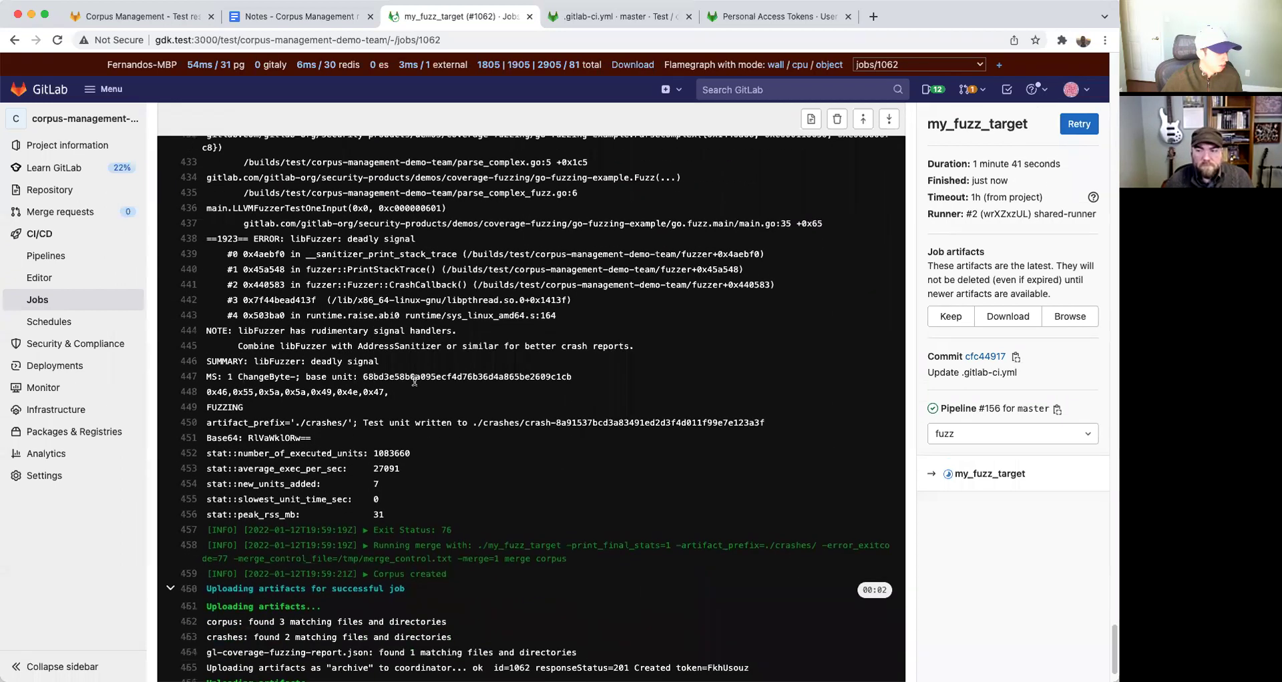
pyautogui.scroll(-2, 474, 352)
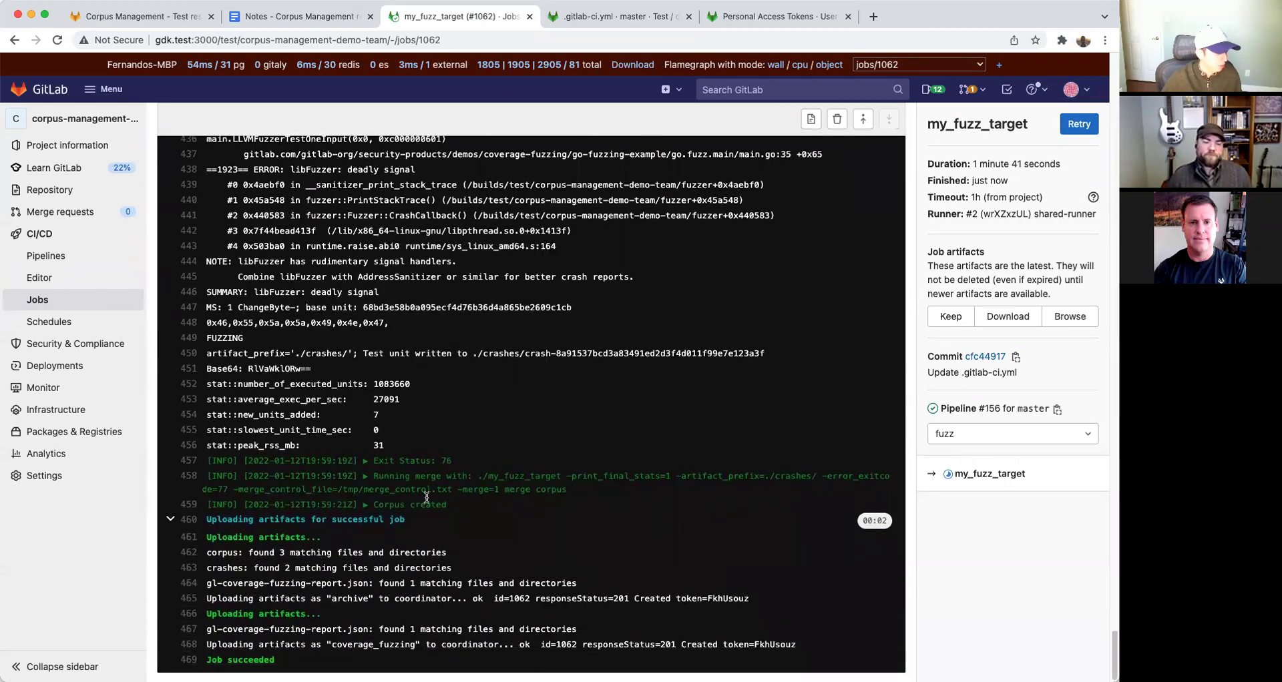
pyautogui.moveTo(389, 475); pyautogui.dragTo(537, 502)
pyautogui.click(537, 503)
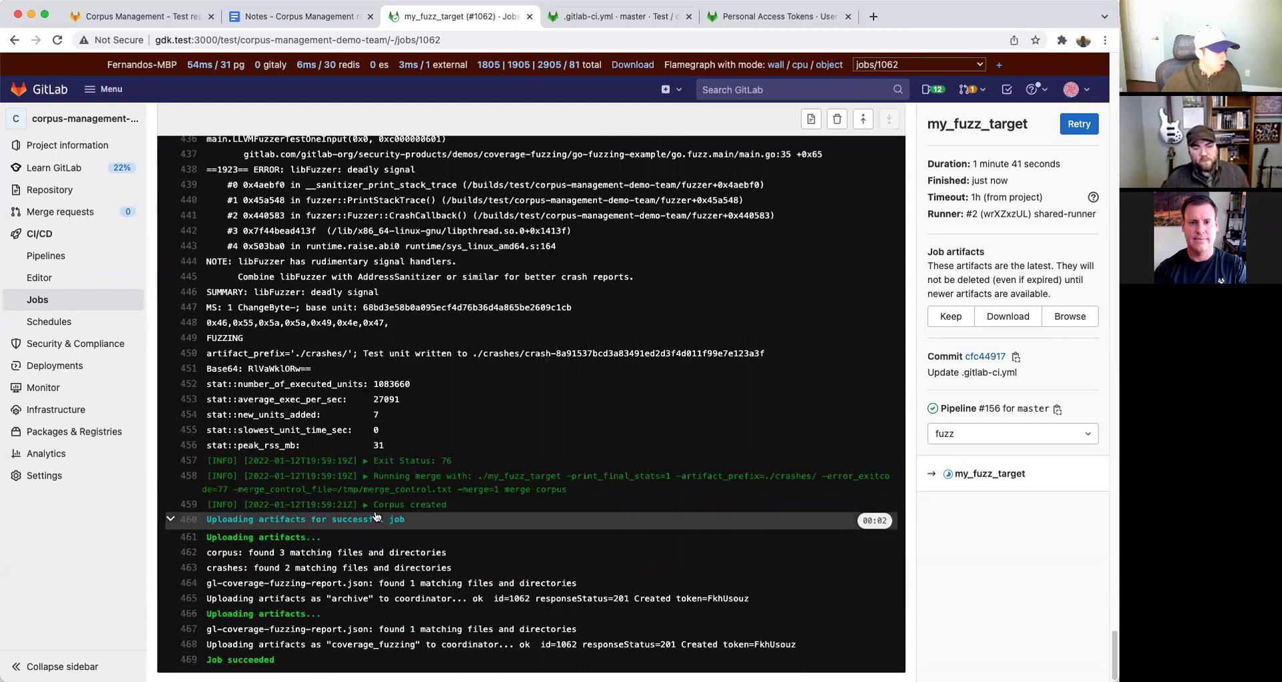
# Examine the job log's earlier messages about the artifact download and the generating corpus.
pyautogui.moveTo(63, 344)
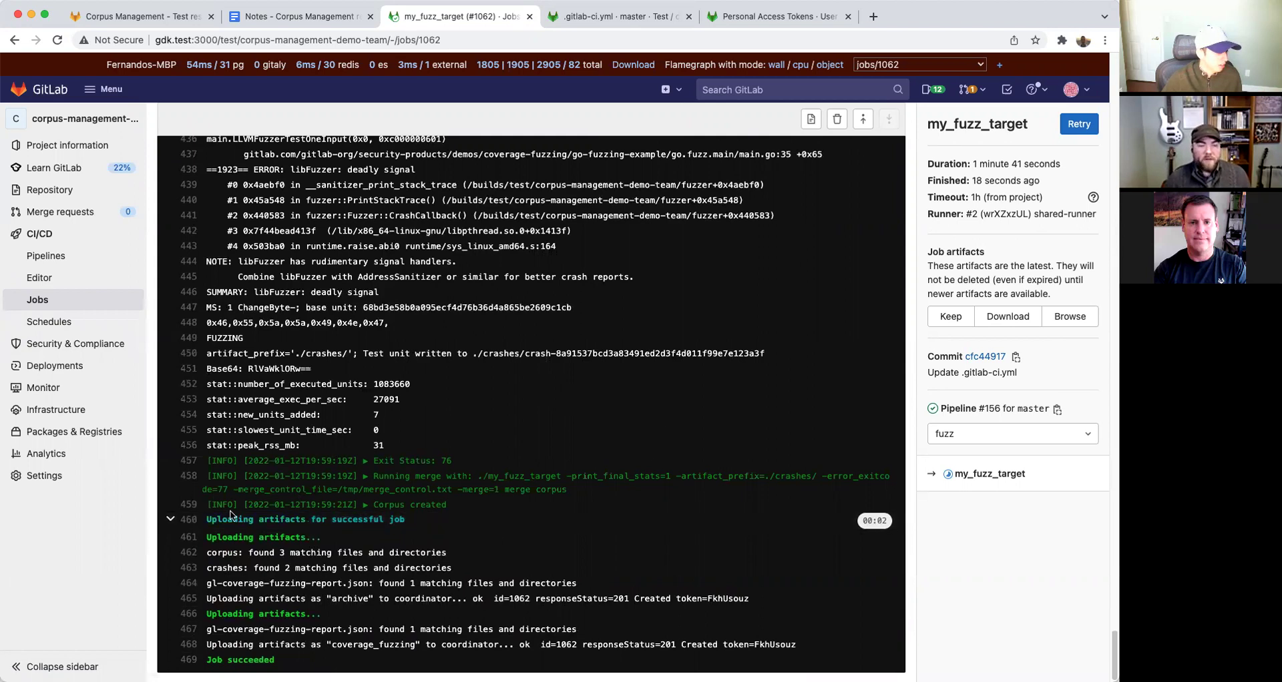
pyautogui.moveTo(105, 352)
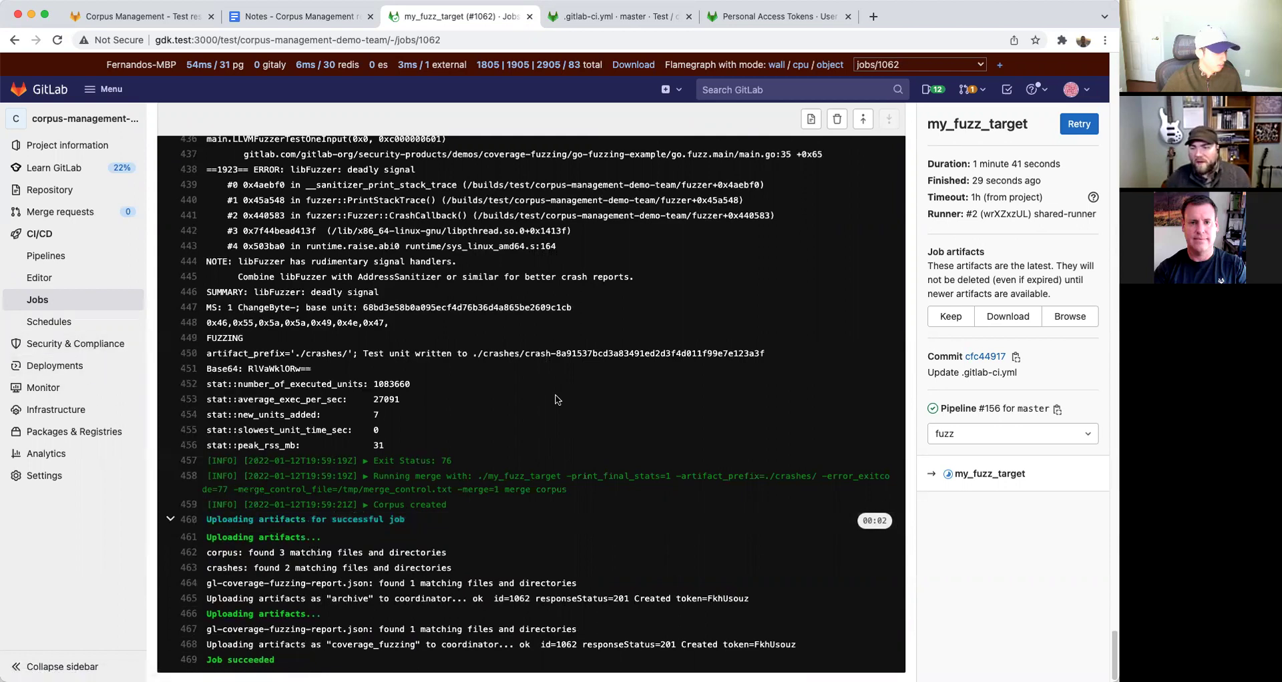
pyautogui.scroll(10, 557, 399)
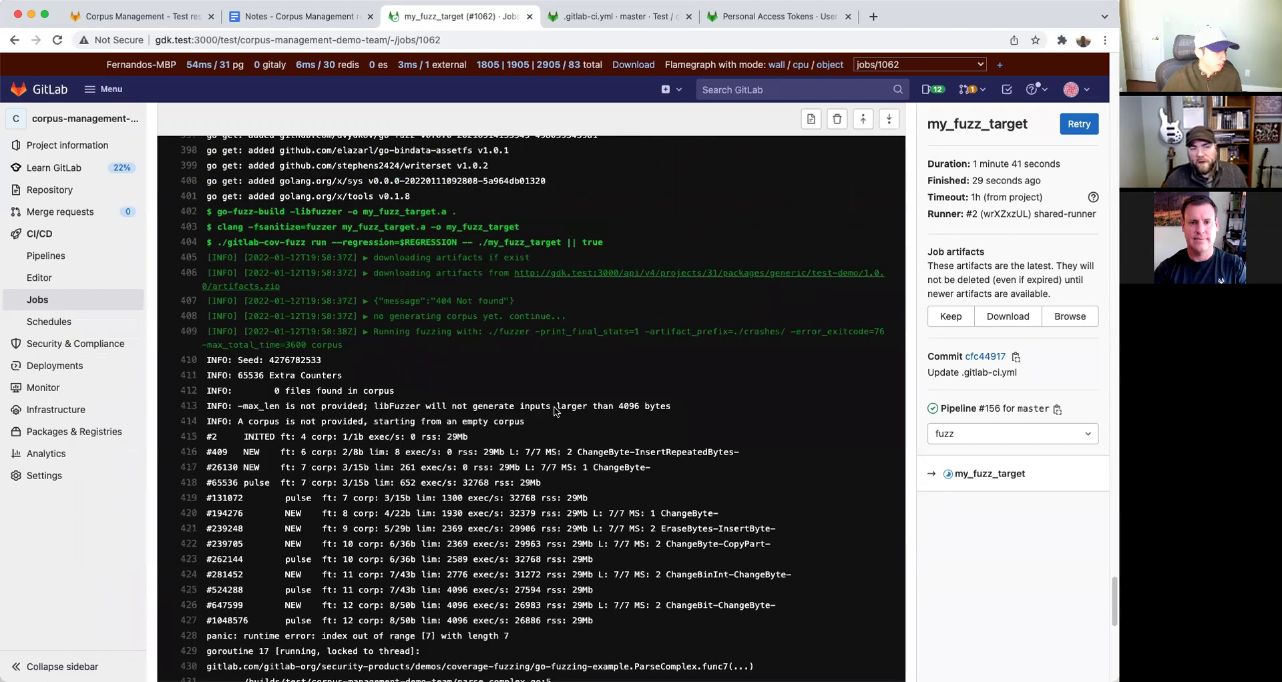
pyautogui.moveTo(371, 397); pyautogui.dragTo(557, 403)
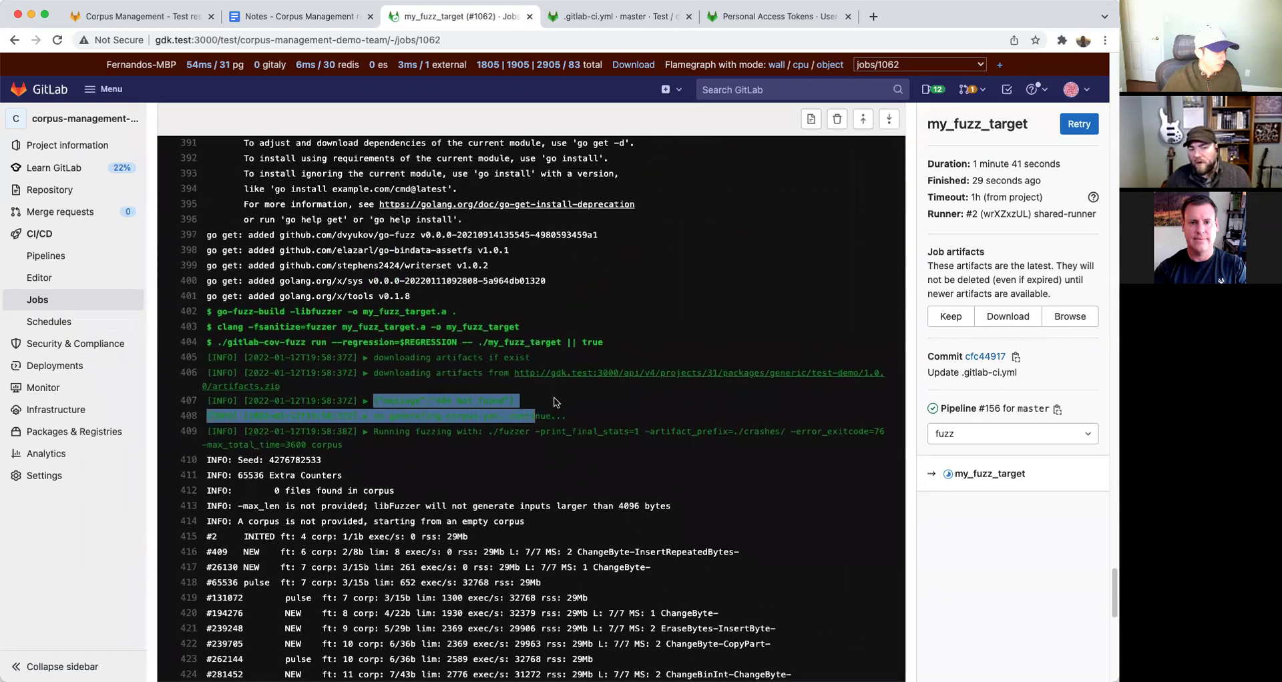
pyautogui.click(594, 427)
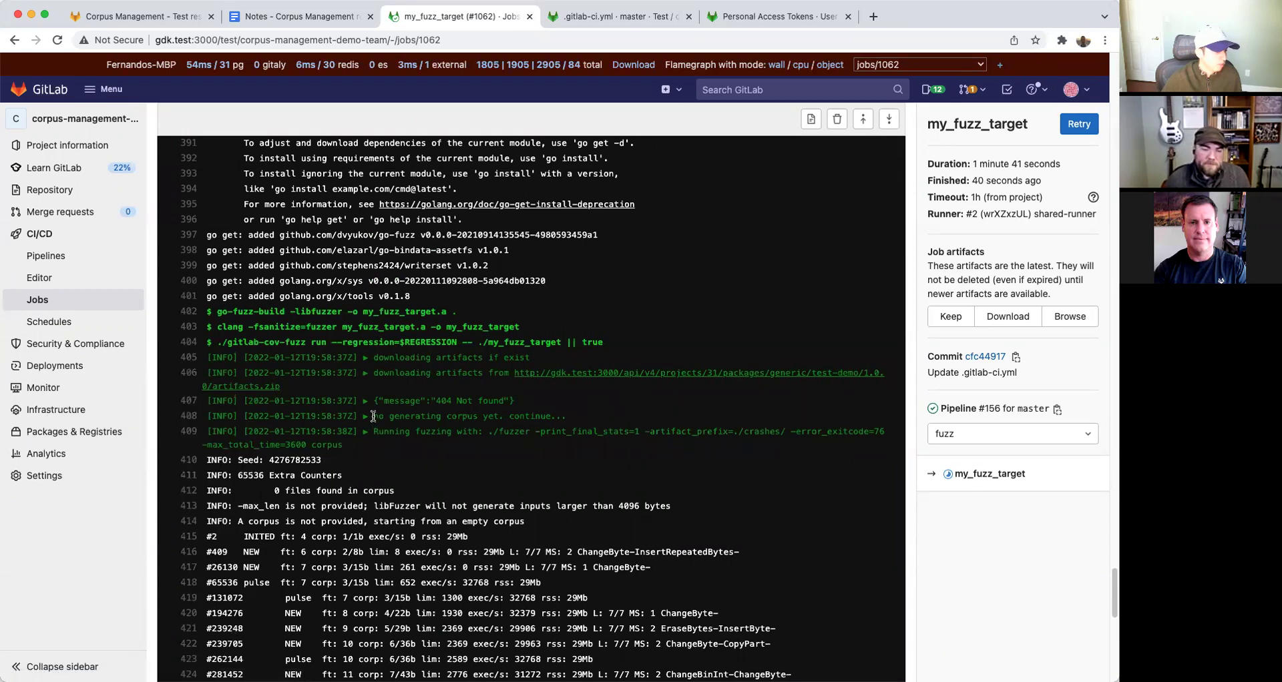
pyautogui.moveTo(373, 418); pyautogui.dragTo(499, 416)
pyautogui.click(473, 433)
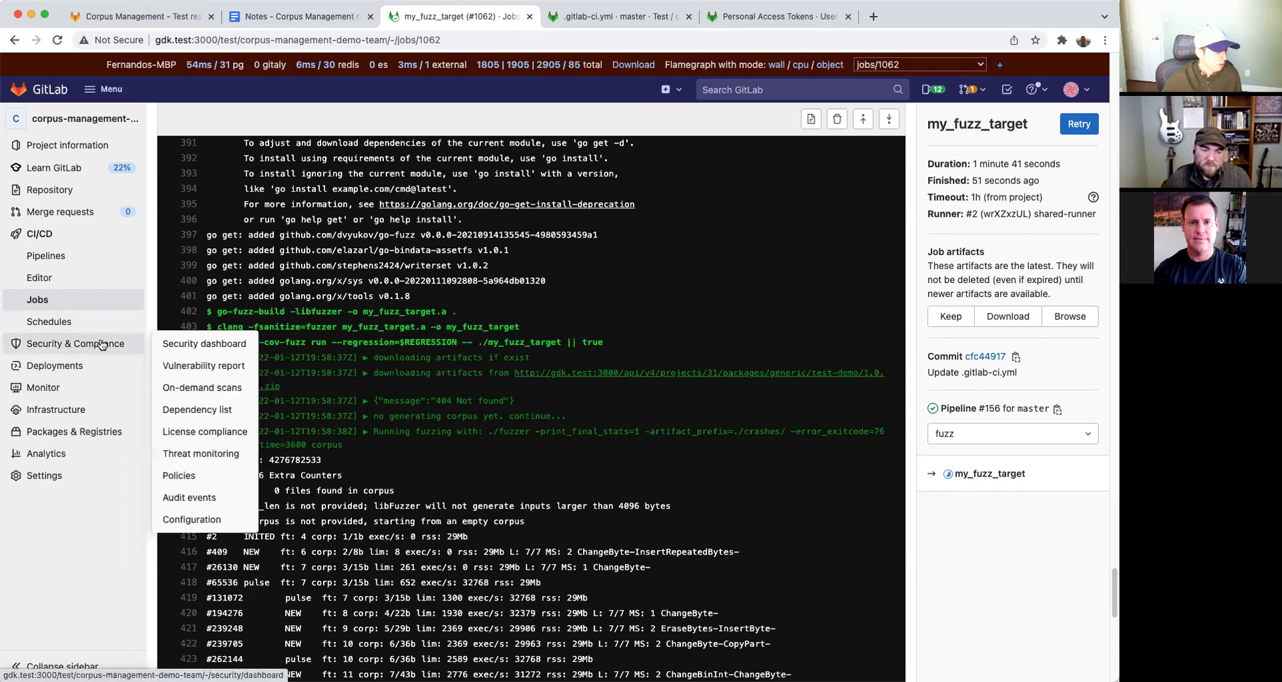
# Open Coverage Fuzzing's corpus management page from the project's security configuration and examine the size of the test-demo corpus.
pyautogui.click(194, 505)
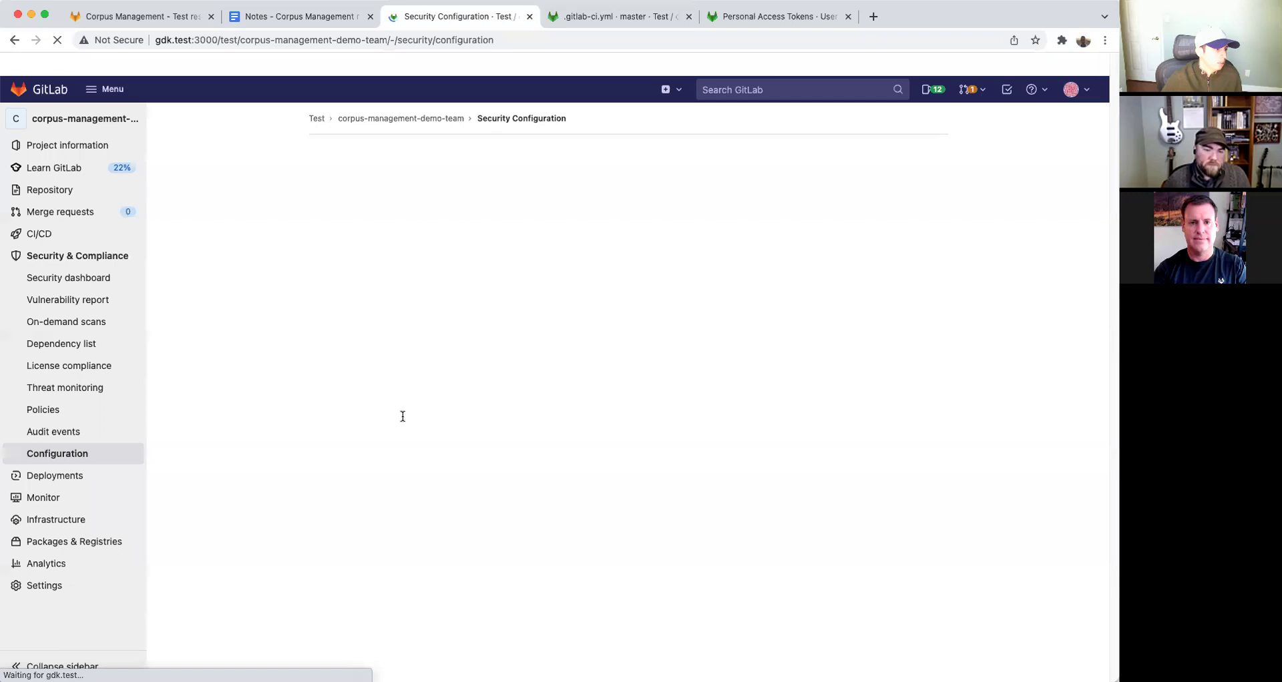
pyautogui.scroll(-10, 502, 423)
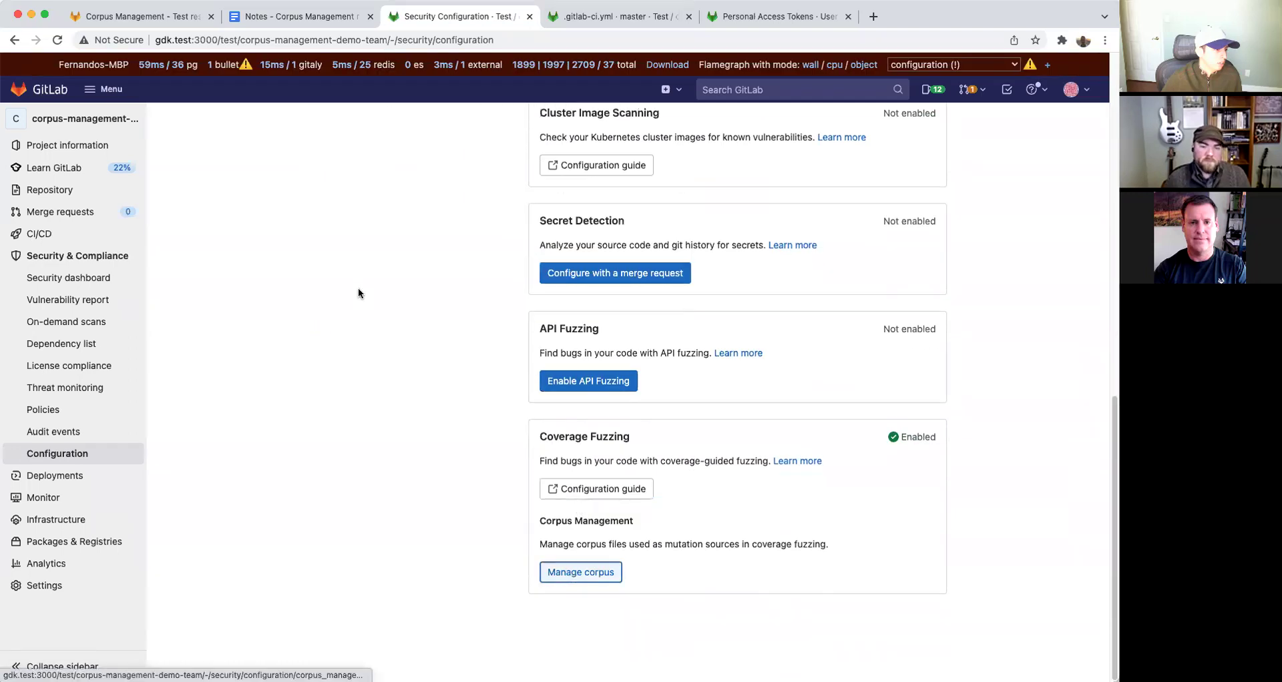
pyautogui.click(606, 576)
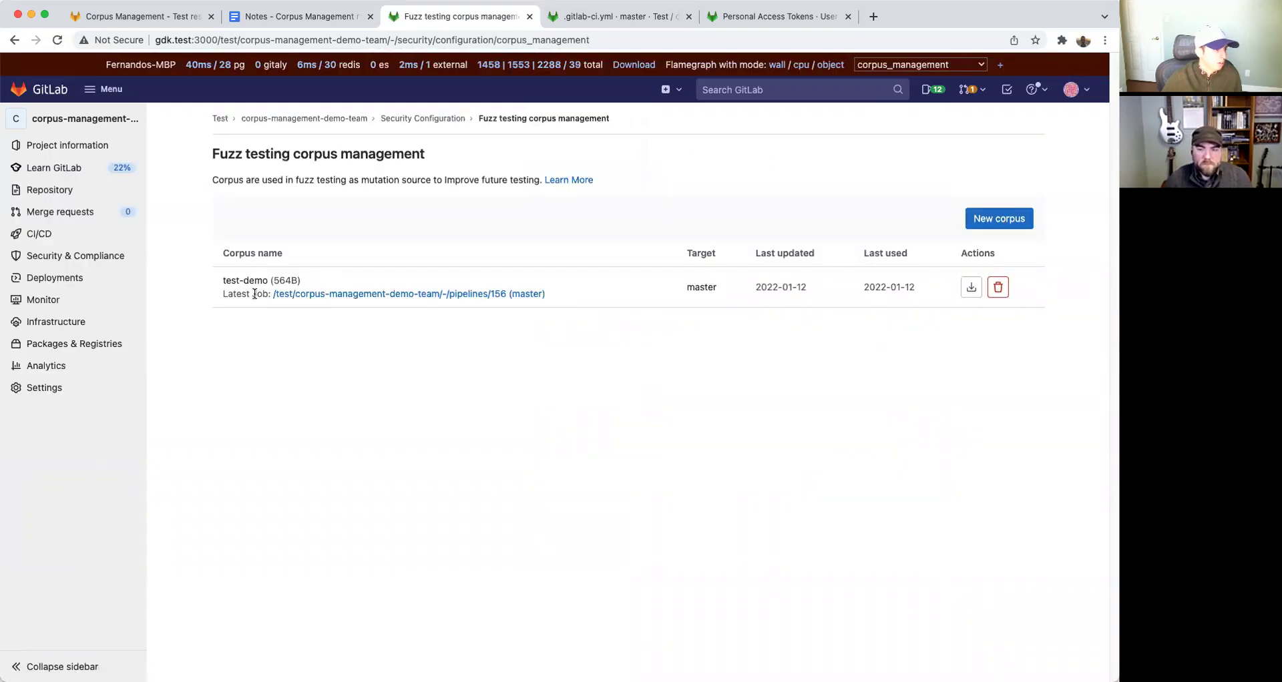
pyautogui.moveTo(299, 280); pyautogui.dragTo(275, 279)
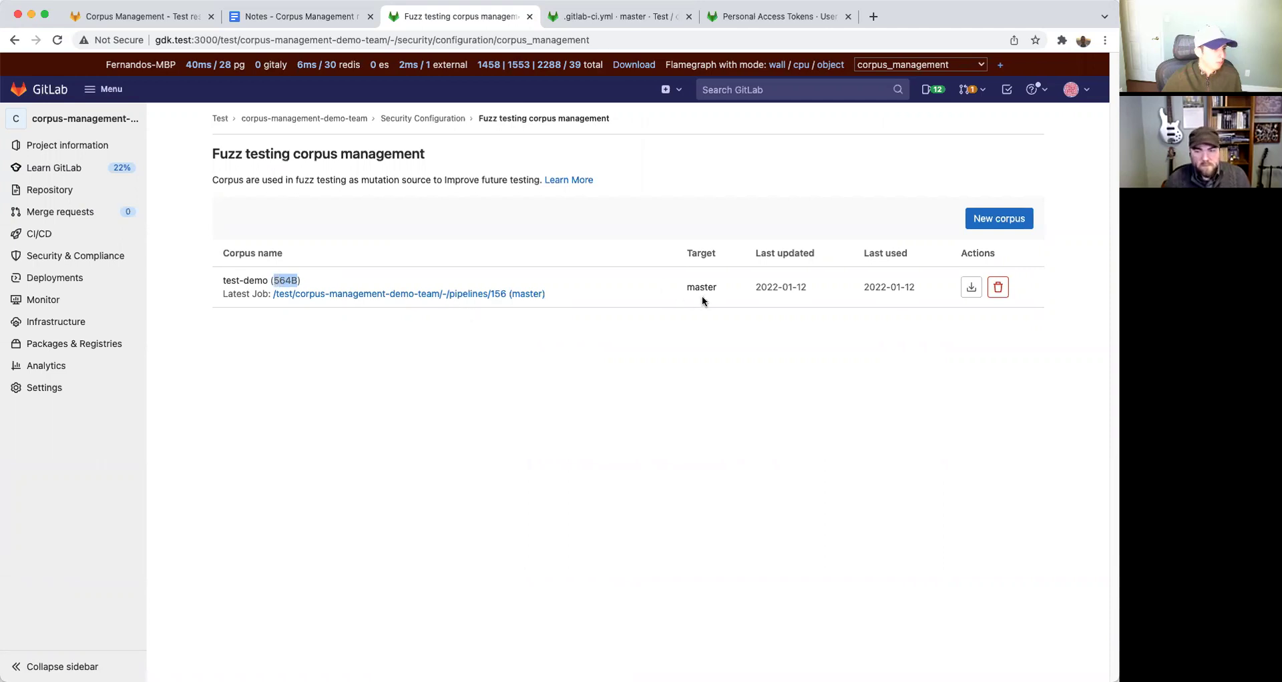
# Download the test-demo corpus and view its latest job's pipeline in a separate tab before returning to the corpus list.
pyautogui.click(971, 289)
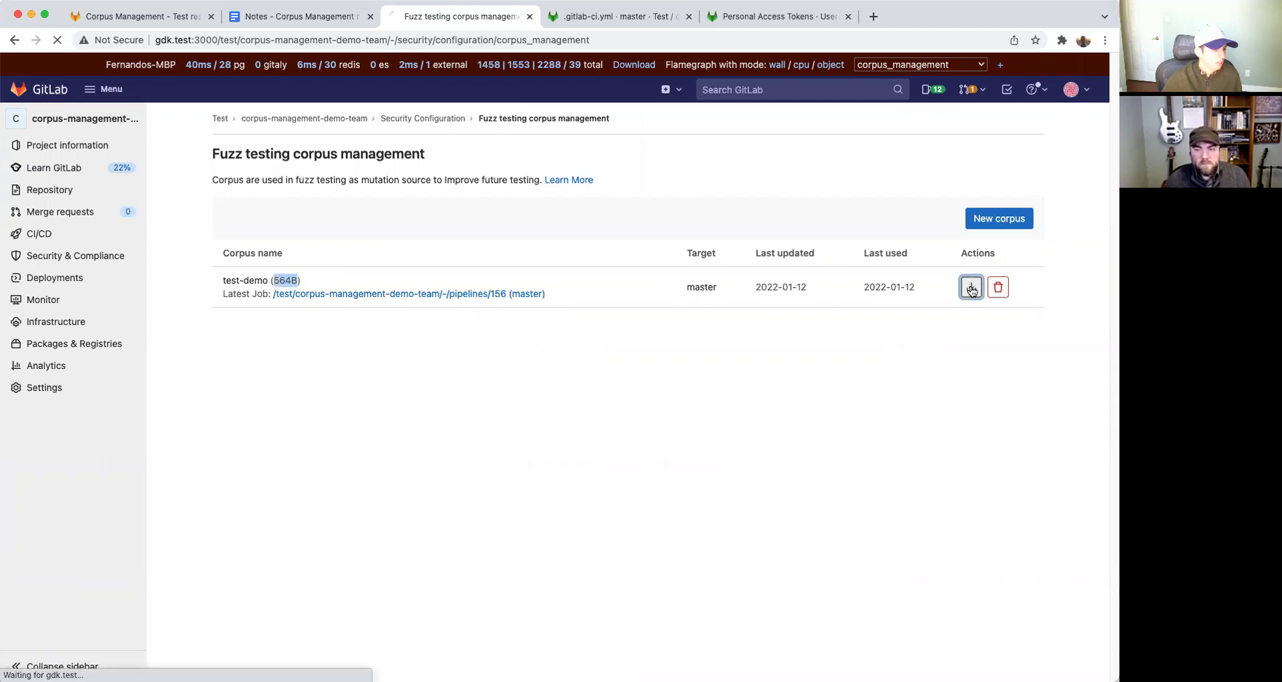
pyautogui.click(148, 671)
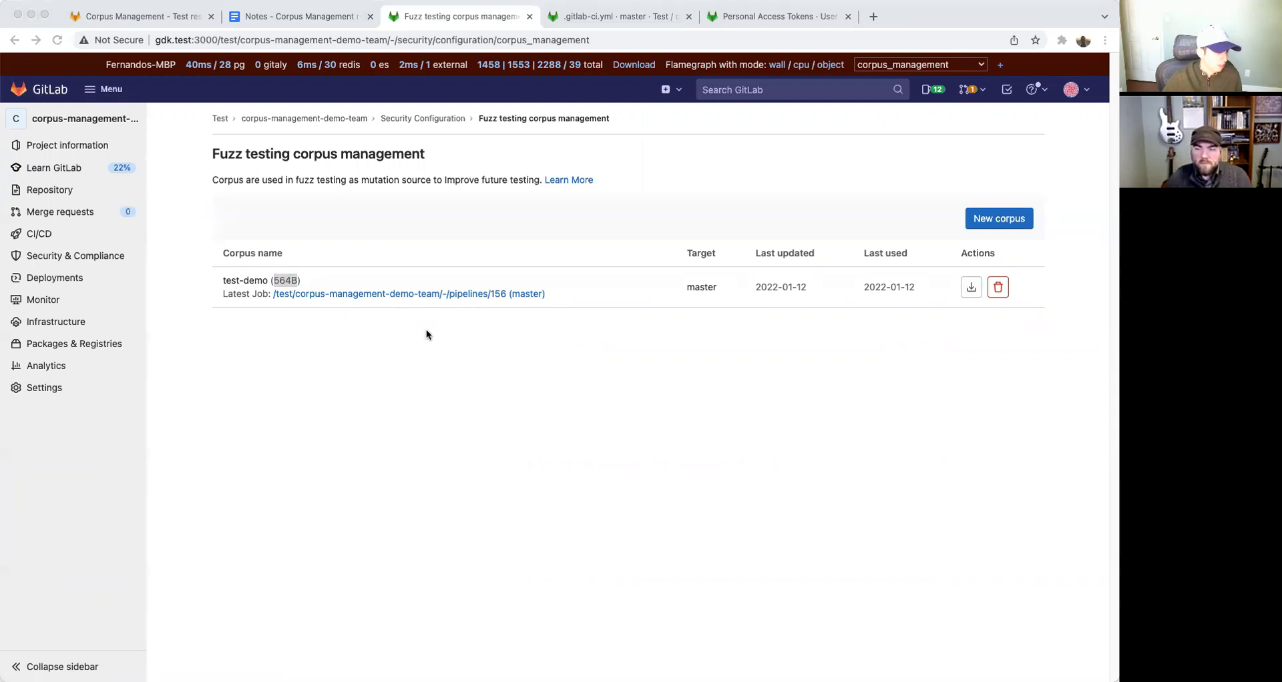
pyautogui.click(410, 295)
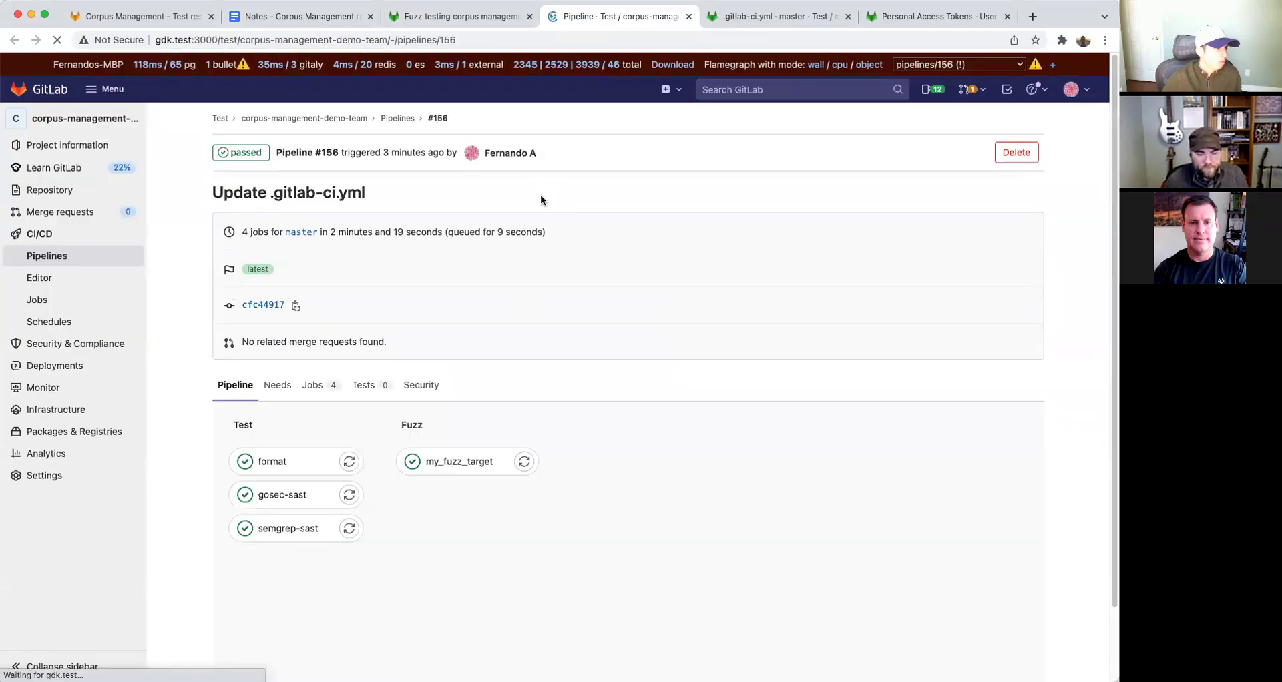
pyautogui.click(464, 17)
pyautogui.doubleClick(262, 295)
pyautogui.click(363, 346)
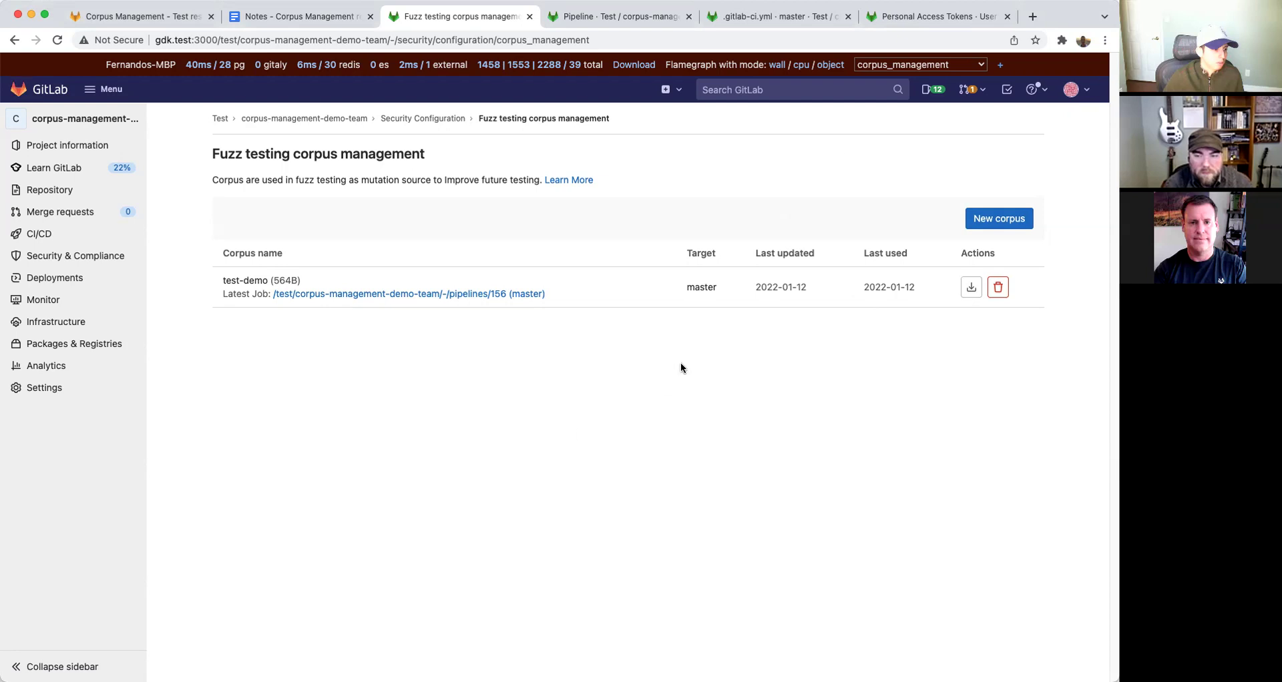
# Start creating a new corpus and name it uploaded-corpus.
pyautogui.click(993, 220)
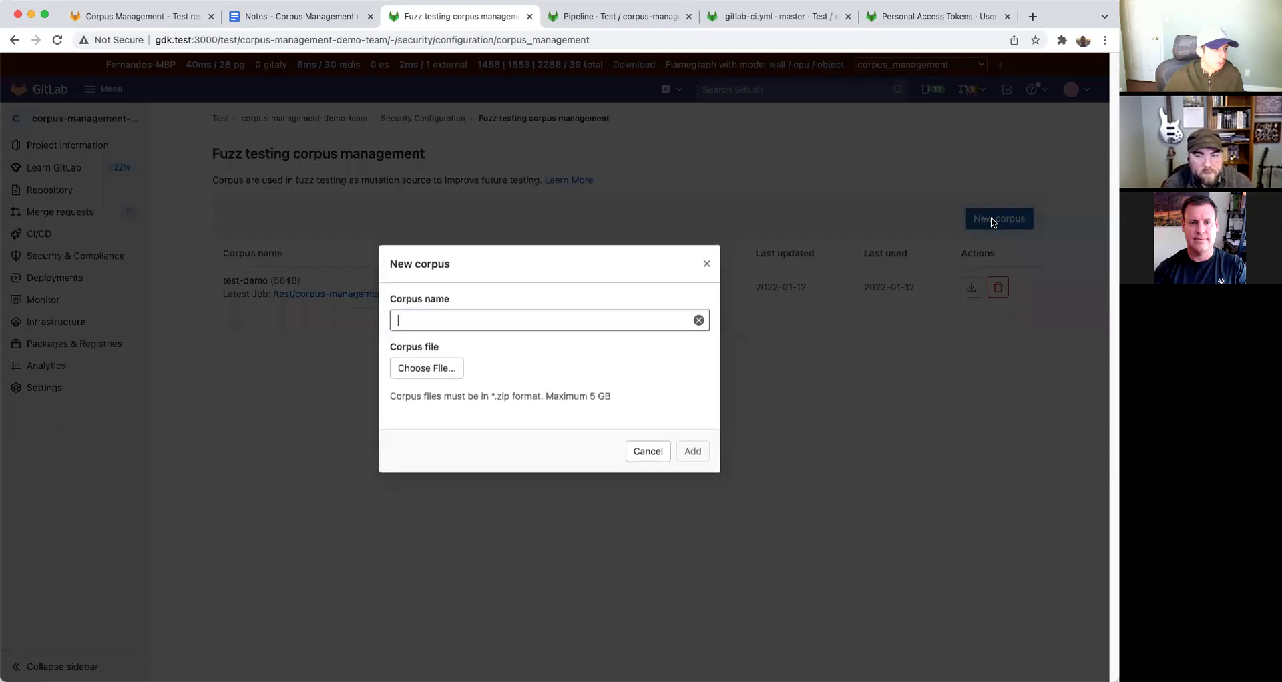
pyautogui.write('uploaded')
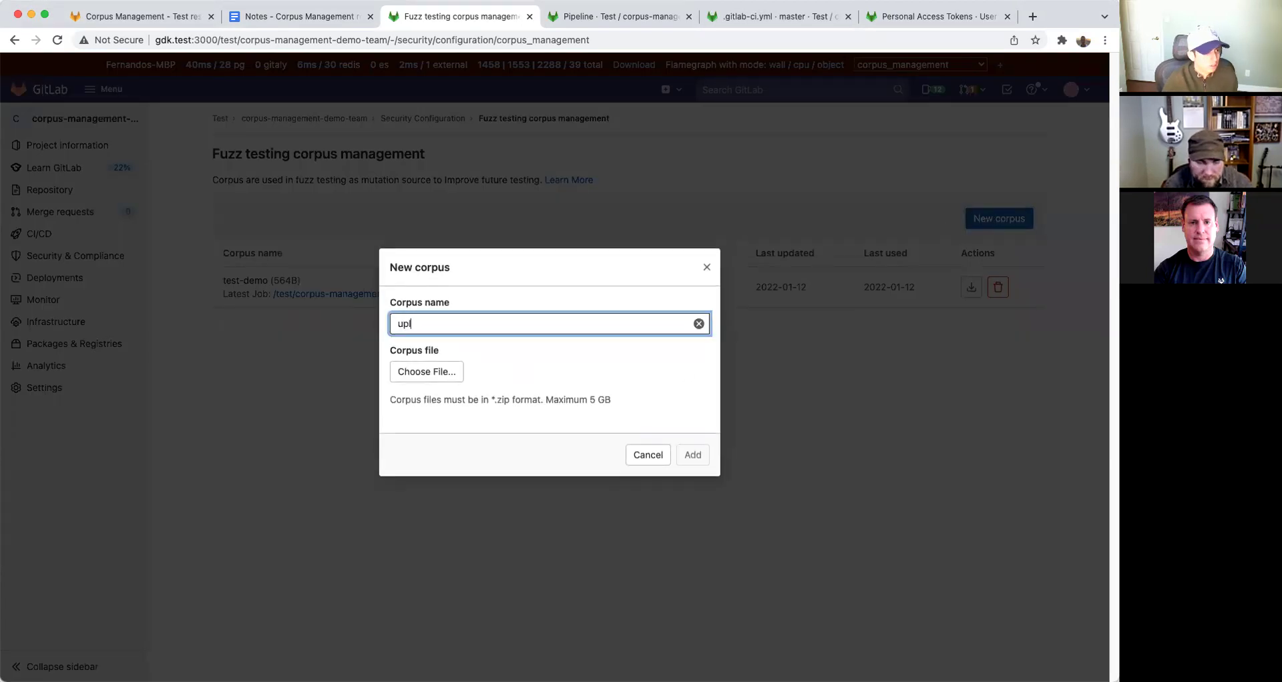
pyautogui.write('s')
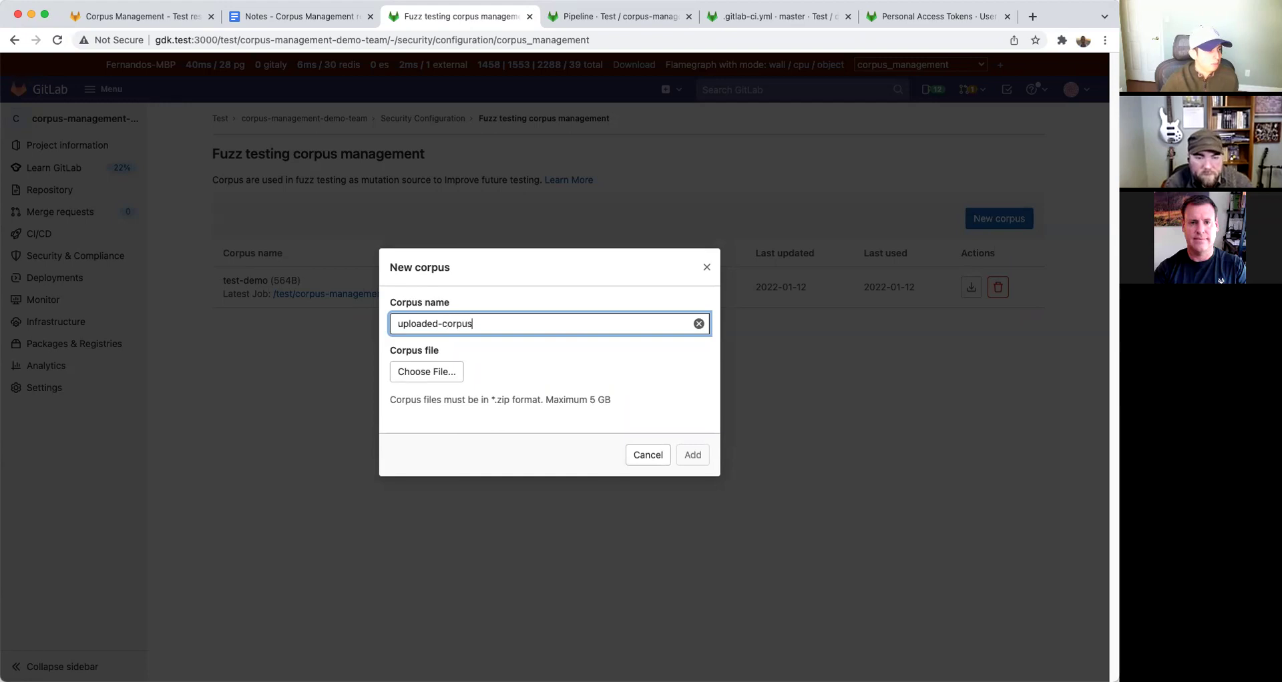
pyautogui.click(423, 378)
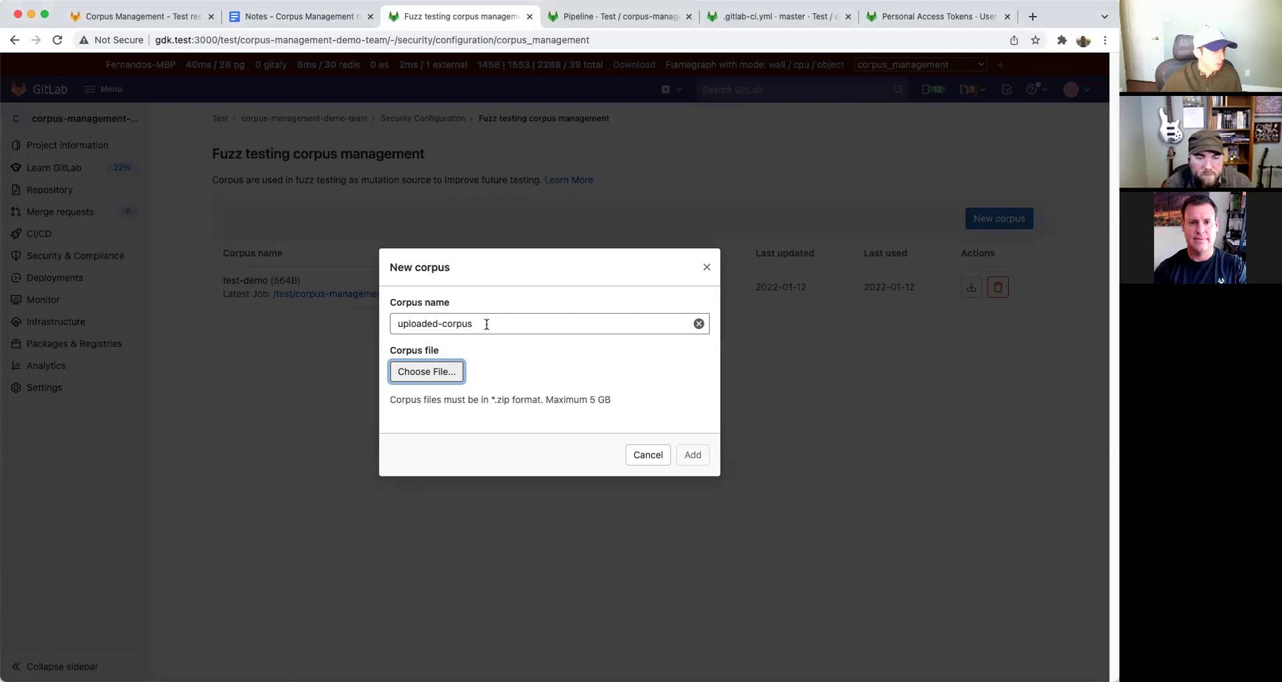
# Change the corpus name to uploaded-corpus$$, choose corpus.zip as the corpus file and try to upload it.
pyautogui.click(486, 323)
pyautogui.write('$$')
pyautogui.click(441, 372)
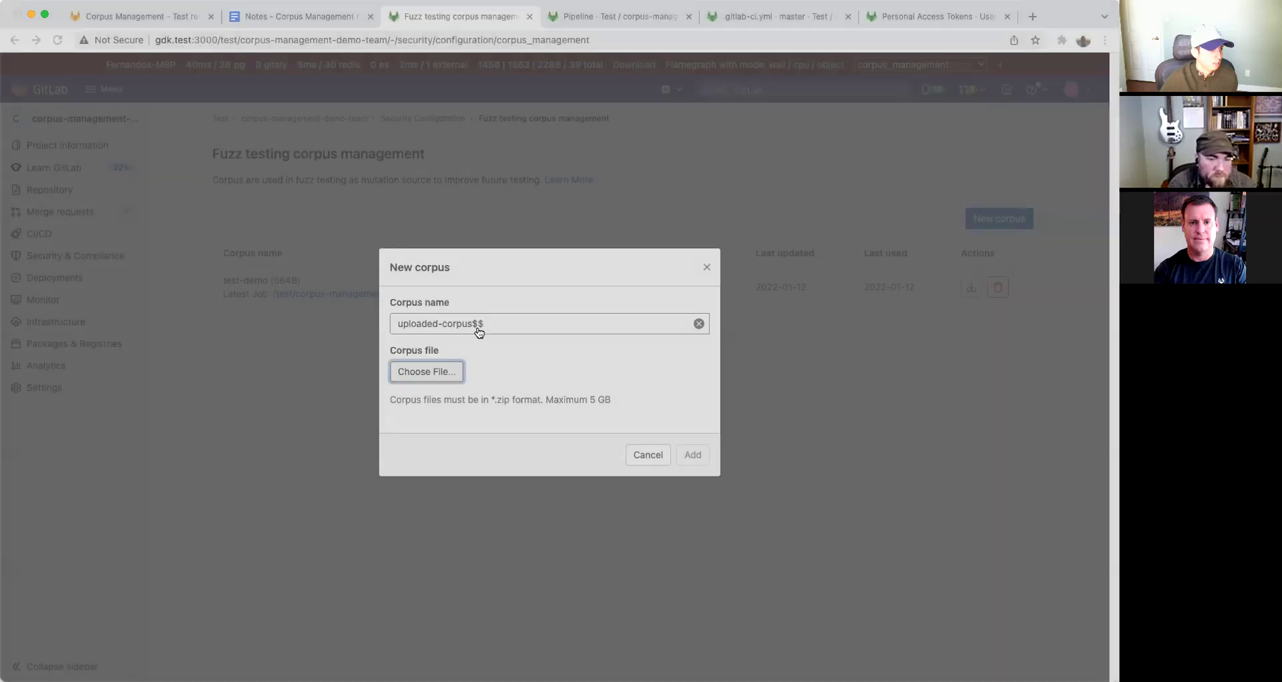
pyautogui.press('Return')
pyautogui.click(428, 417)
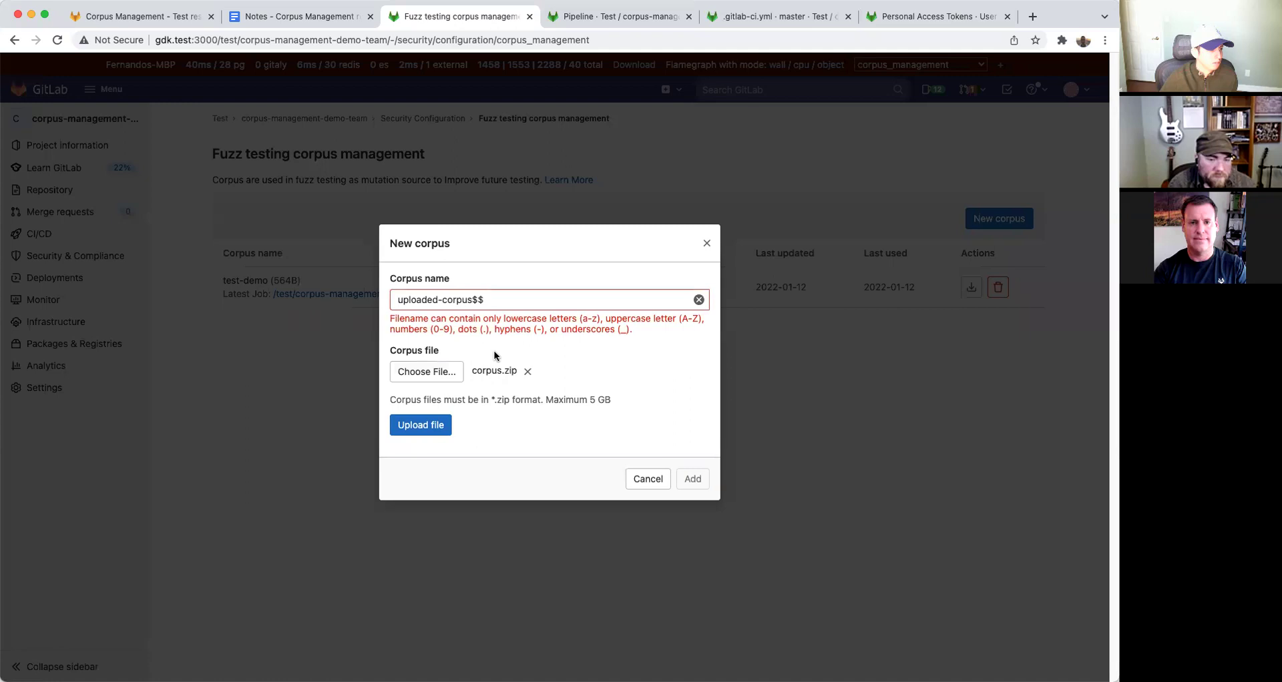
# Correct the corpus name to uploaded-corpus, upload the chosen file and add the corpus.
pyautogui.click(627, 300)
pyautogui.press('BackSpace')
pyautogui.press('BackSpace')
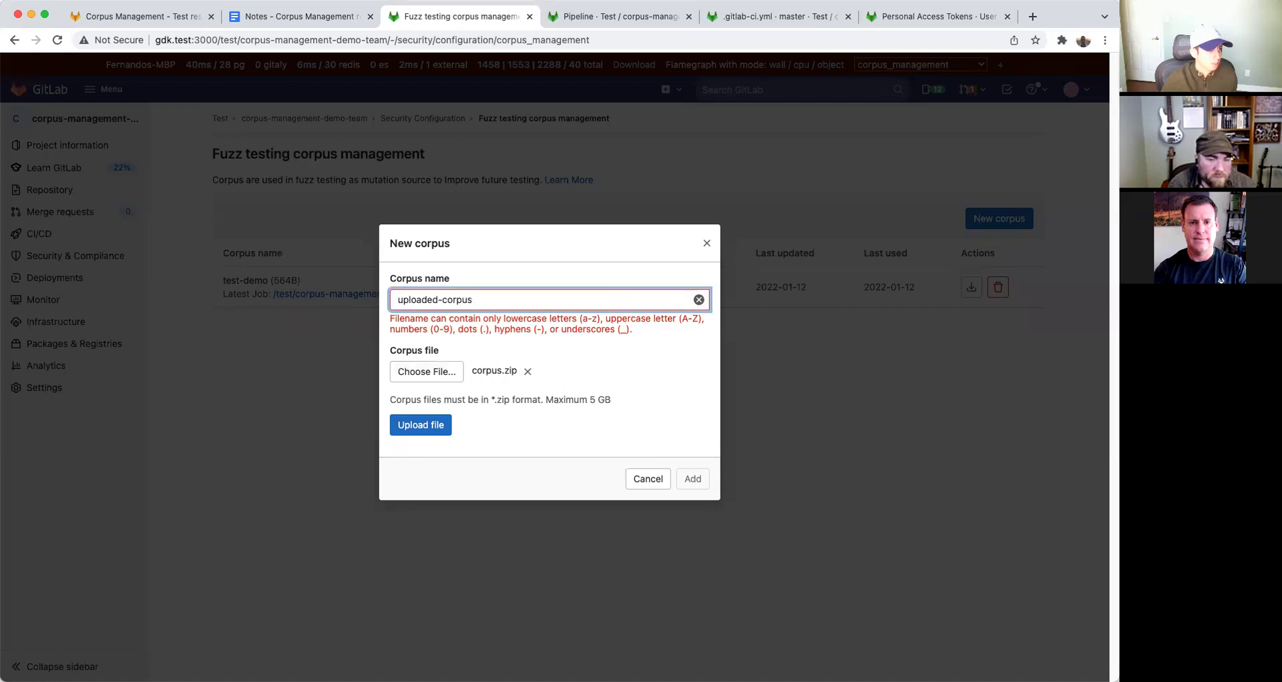
pyautogui.click(420, 426)
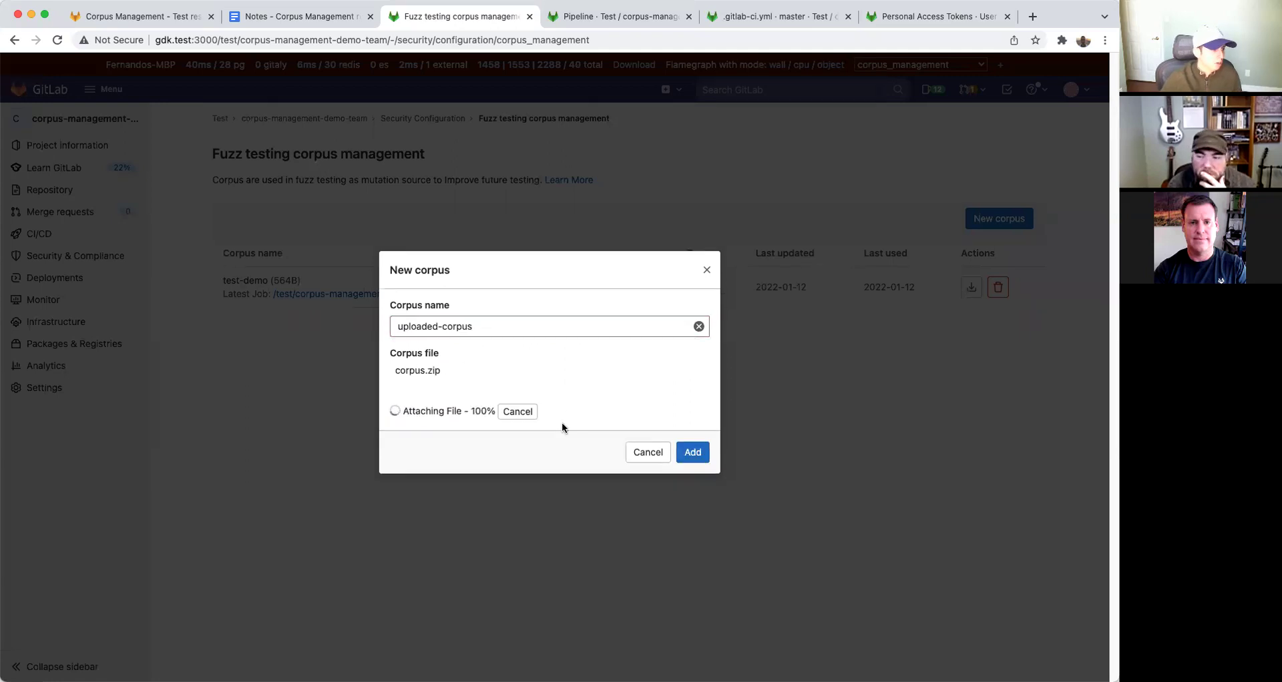
pyautogui.click(693, 444)
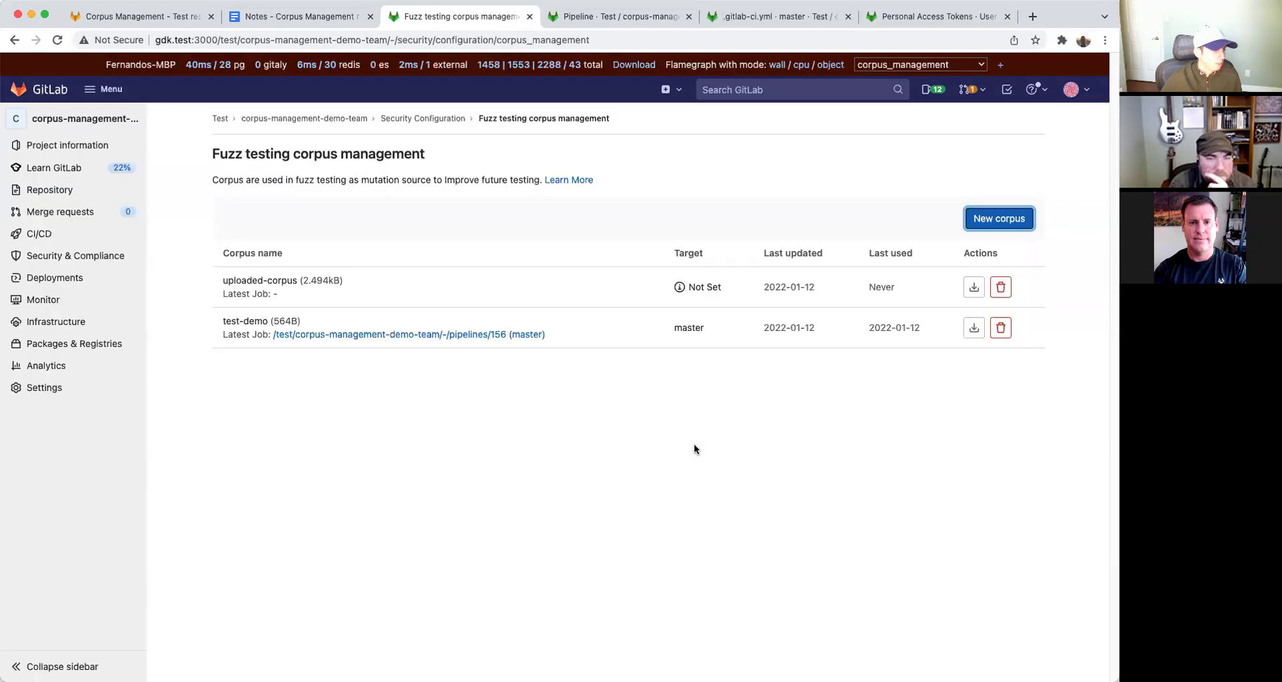
# Examine the target and latest job of uploaded-corpus in the corpus list and copy its name.
pyautogui.moveTo(662, 291); pyautogui.dragTo(714, 283)
pyautogui.click(268, 281)
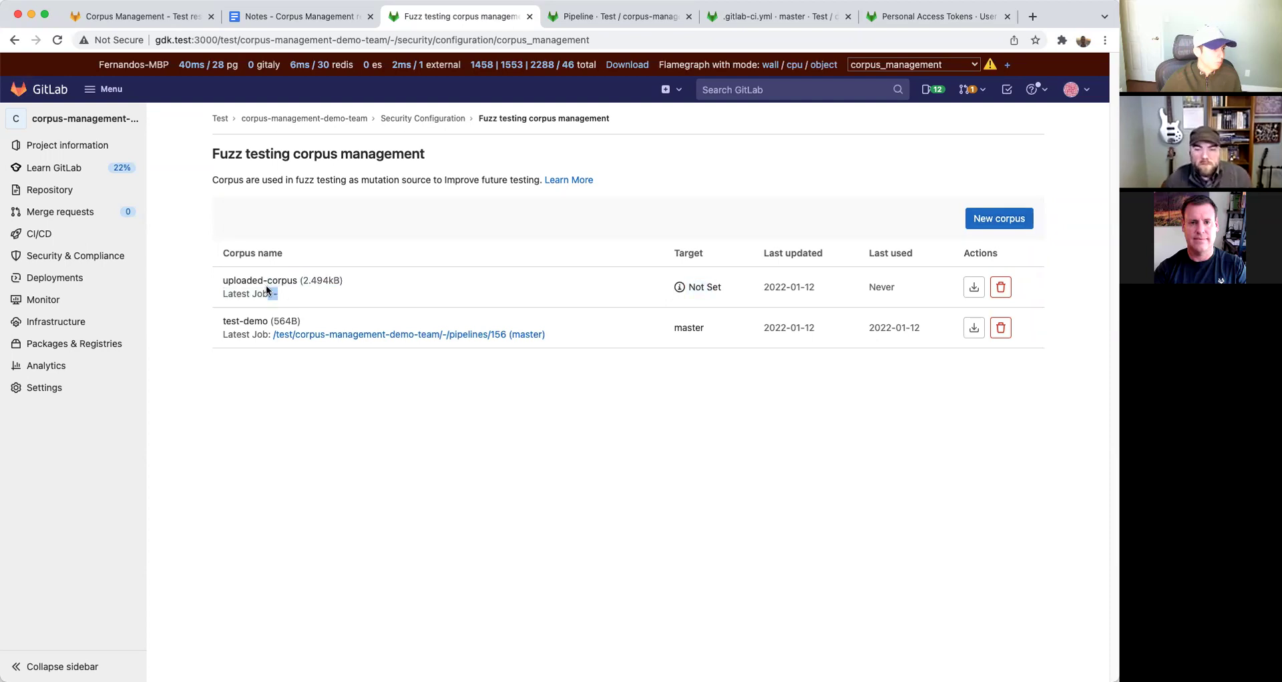
pyautogui.moveTo(290, 282); pyautogui.dragTo(220, 276)
pyautogui.press('super+c')
# Open the project's repository file list on the master branch.
pyautogui.moveTo(101, 234)
pyautogui.click(166, 240)
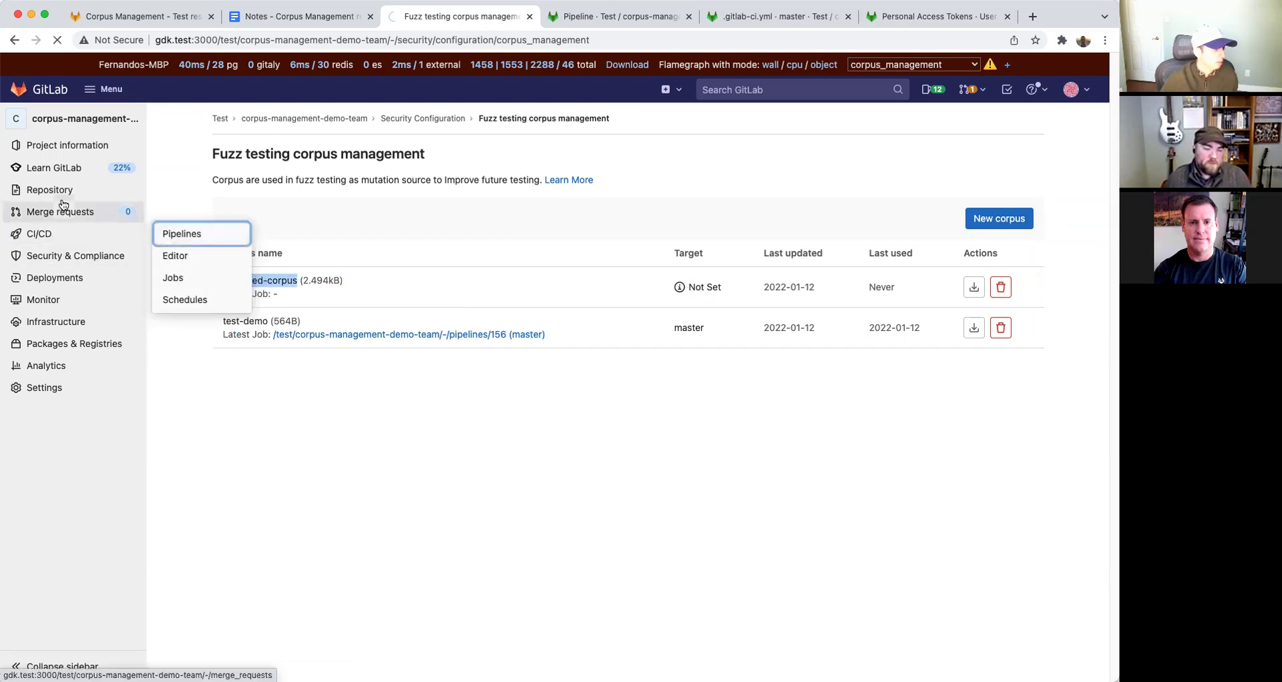
pyautogui.moveTo(60, 190)
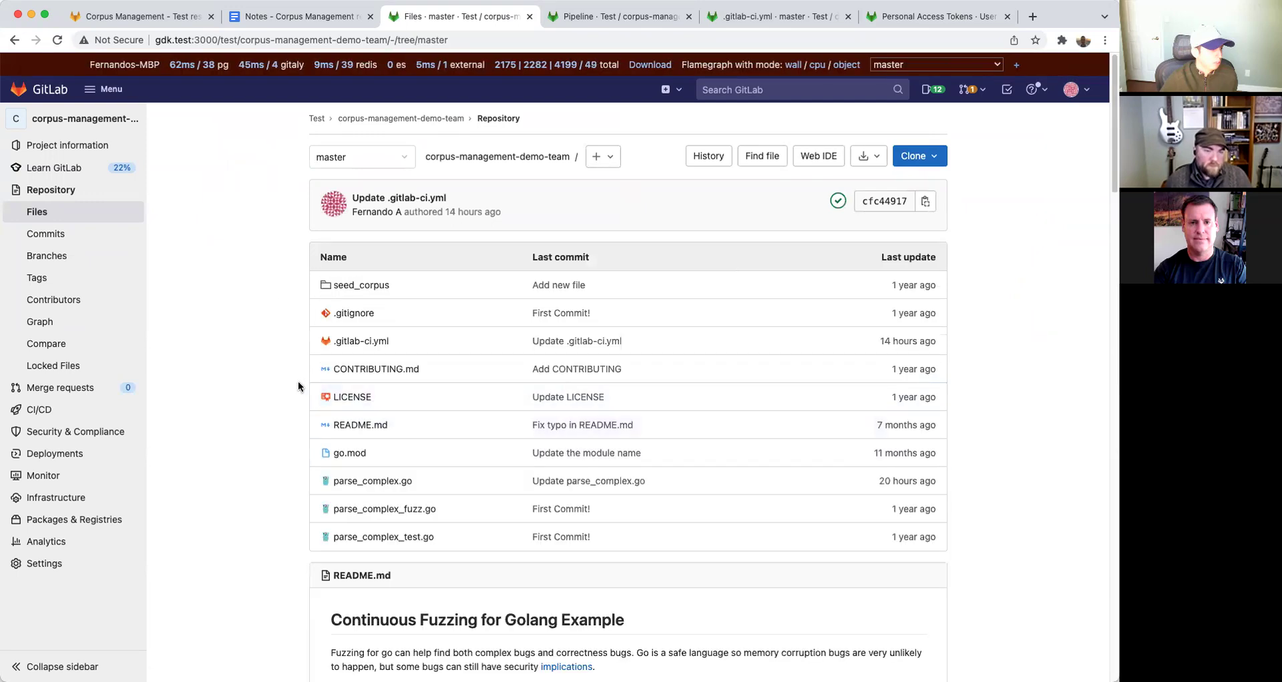
# Open the .gitlab-ci.yml file from the repository list for editing on the master branch.
pyautogui.click(378, 342)
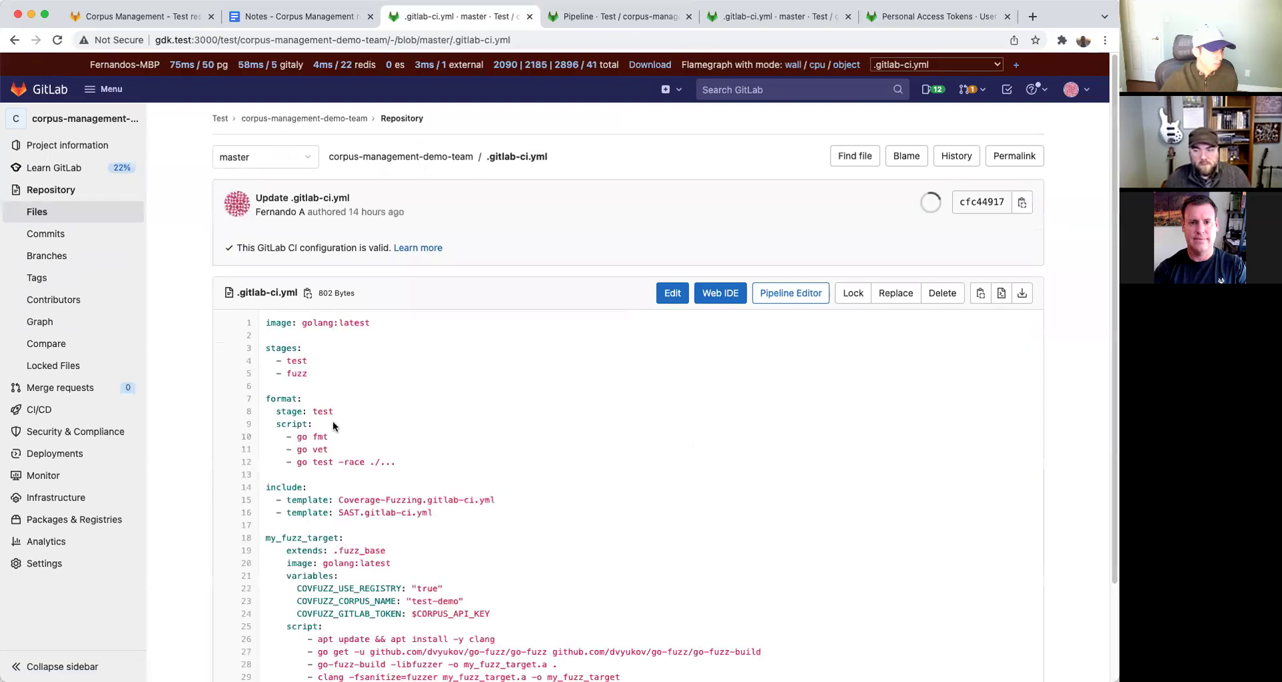
pyautogui.scroll(-3, 681, 378)
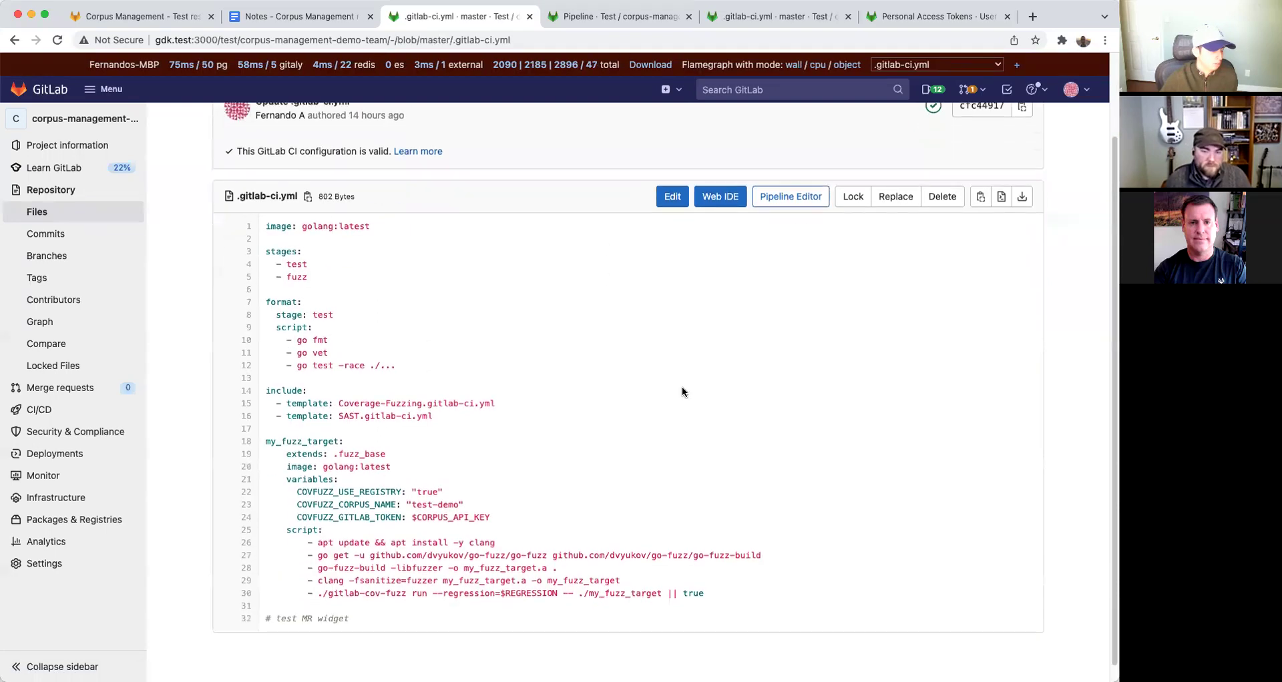
pyautogui.click(671, 198)
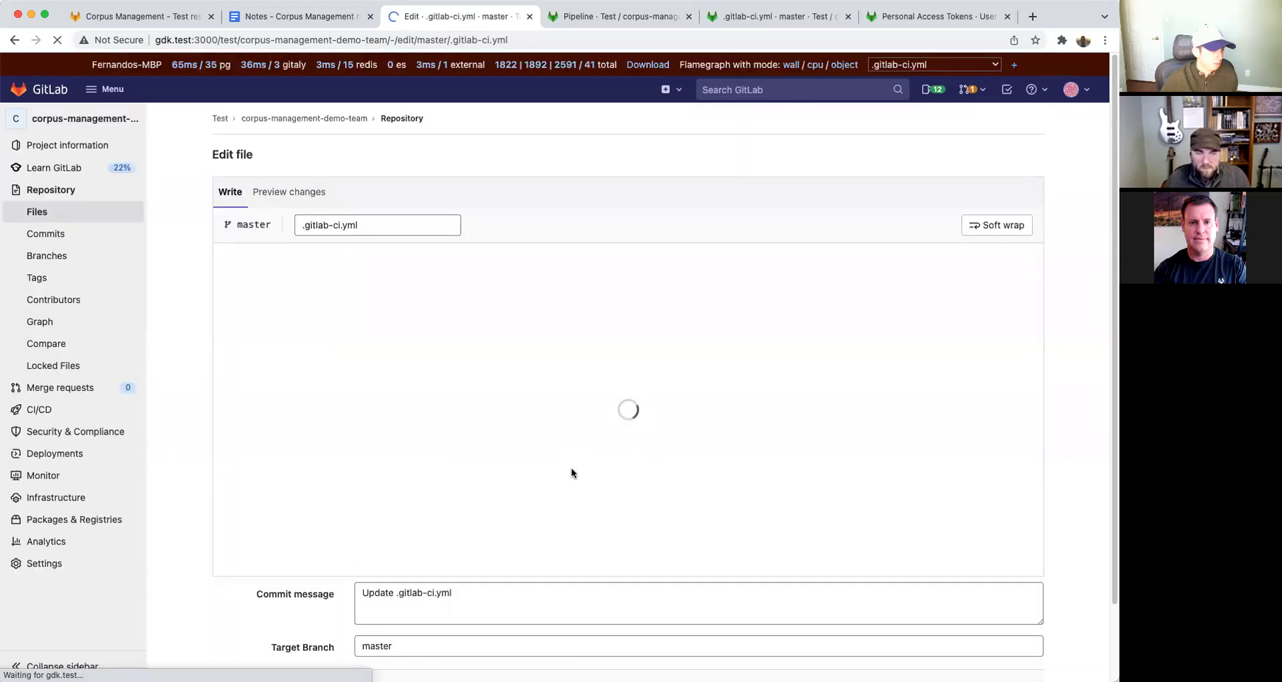
# Set COVFUZZ_CORPUS_NAME in the my_fuzz_target job to the copied name "uploaded-corpus".
pyautogui.scroll(-2, 511, 467)
pyautogui.click(448, 452)
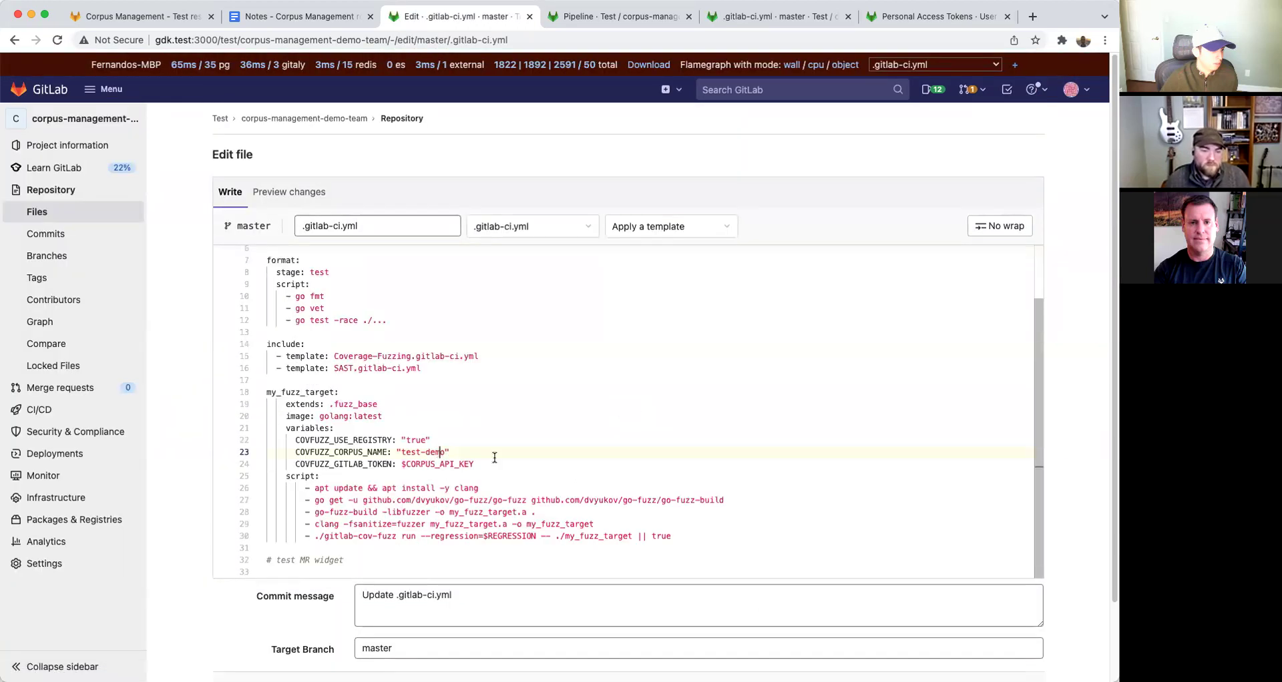
pyautogui.press('BackSpace')
pyautogui.press('BackSpace')
pyautogui.press('BackSpace')
pyautogui.press('BackSpace')
pyautogui.press('BackSpace')
pyautogui.press('BackSpace')
pyautogui.press('BackSpace')
pyautogui.press('BackSpace')
pyautogui.press('BackSpace')
pyautogui.press('super+v')
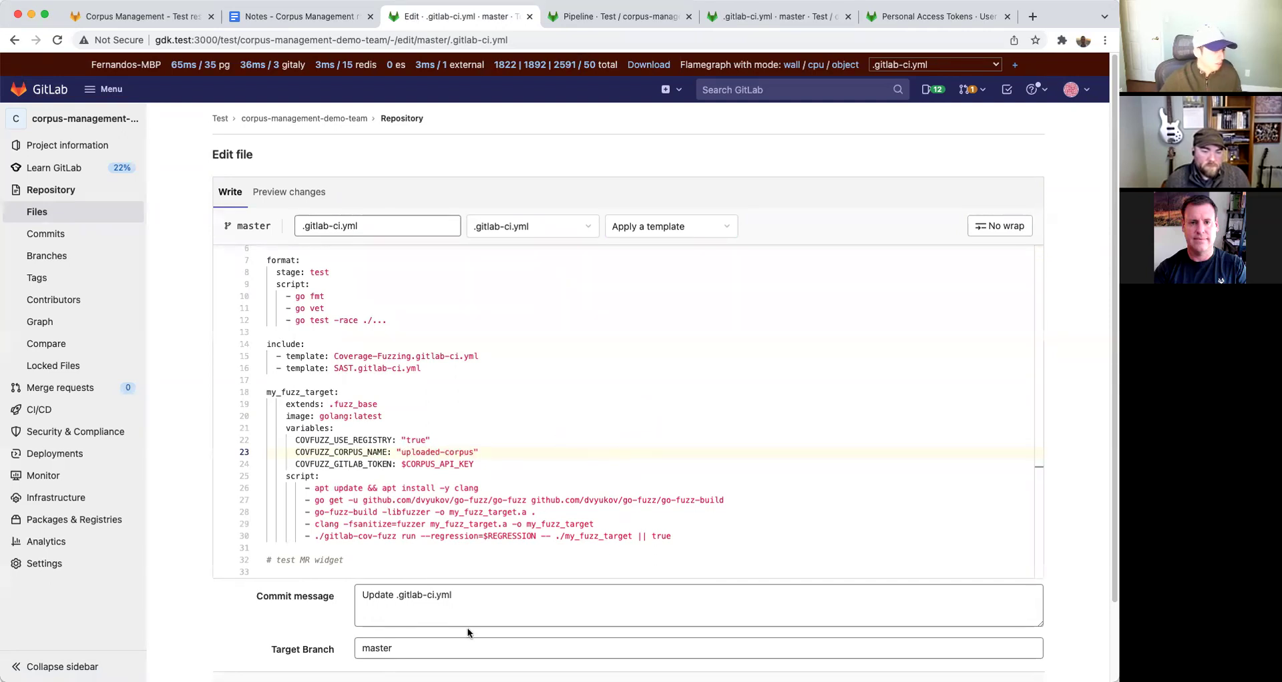
# Commit the change to master with the message "Update .gitlab-ci.yml to use new corpus".
pyautogui.click(478, 604)
pyautogui.write('to us')
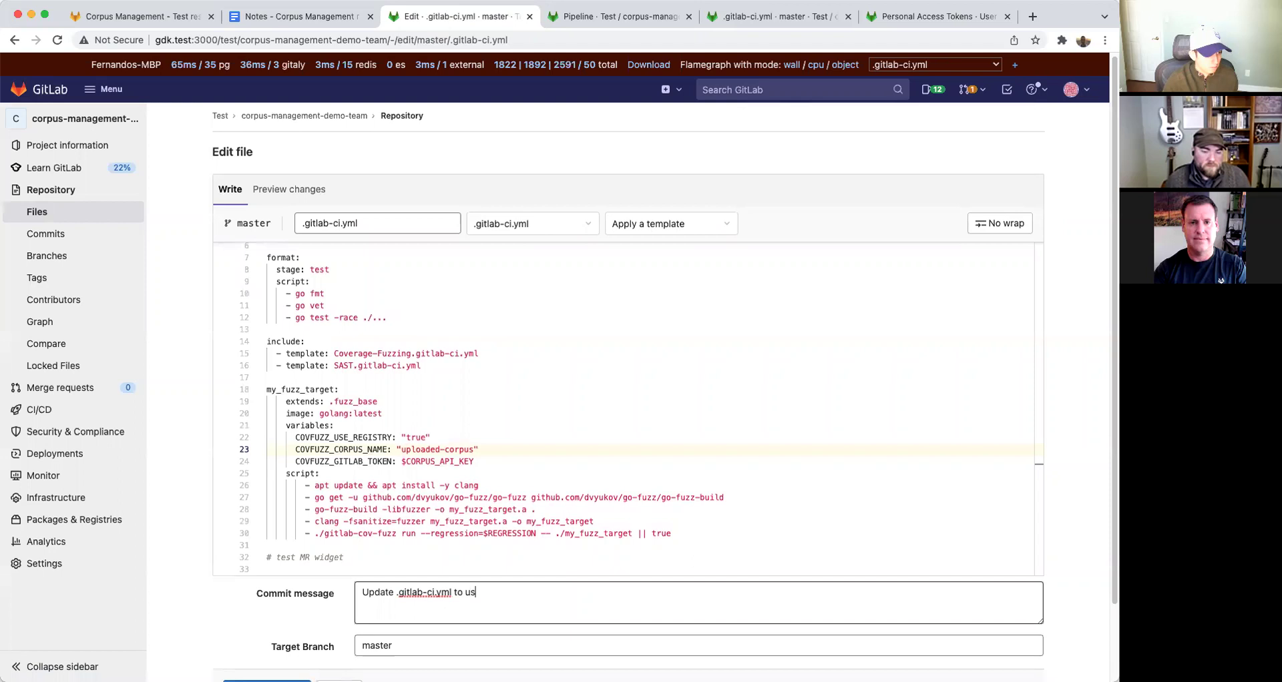
pyautogui.write('e new corpus')
pyautogui.scroll(-3, 314, 570)
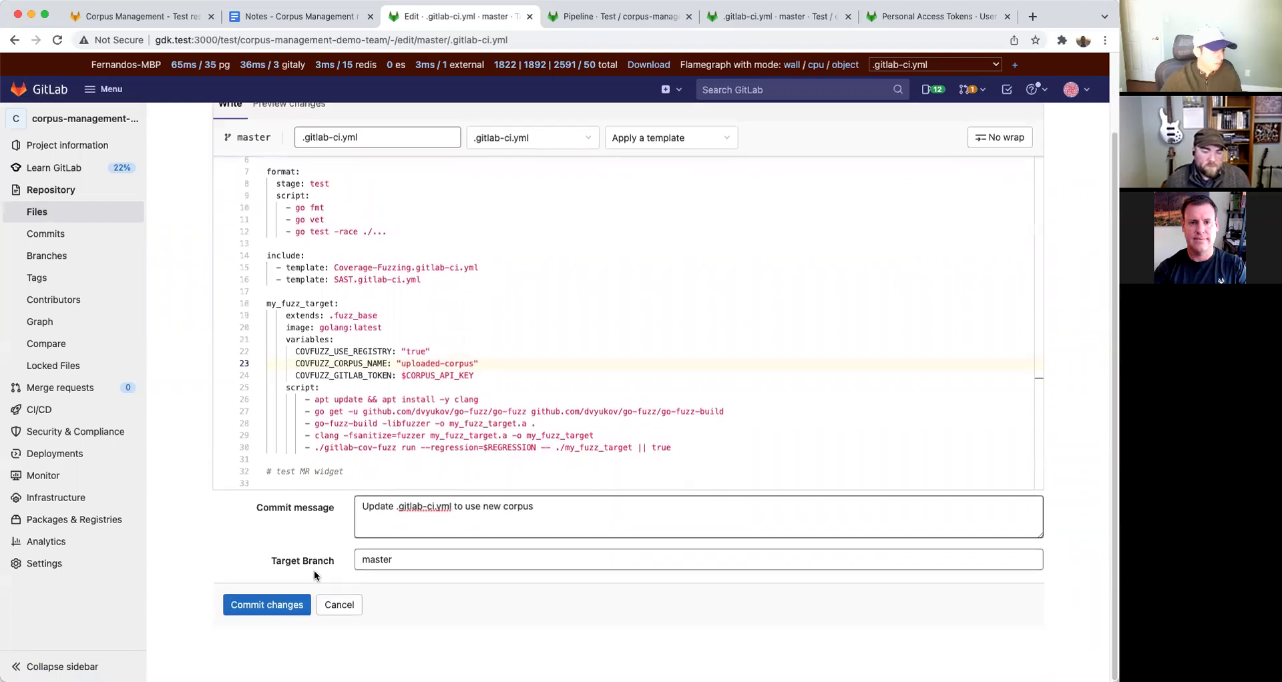
pyautogui.click(280, 604)
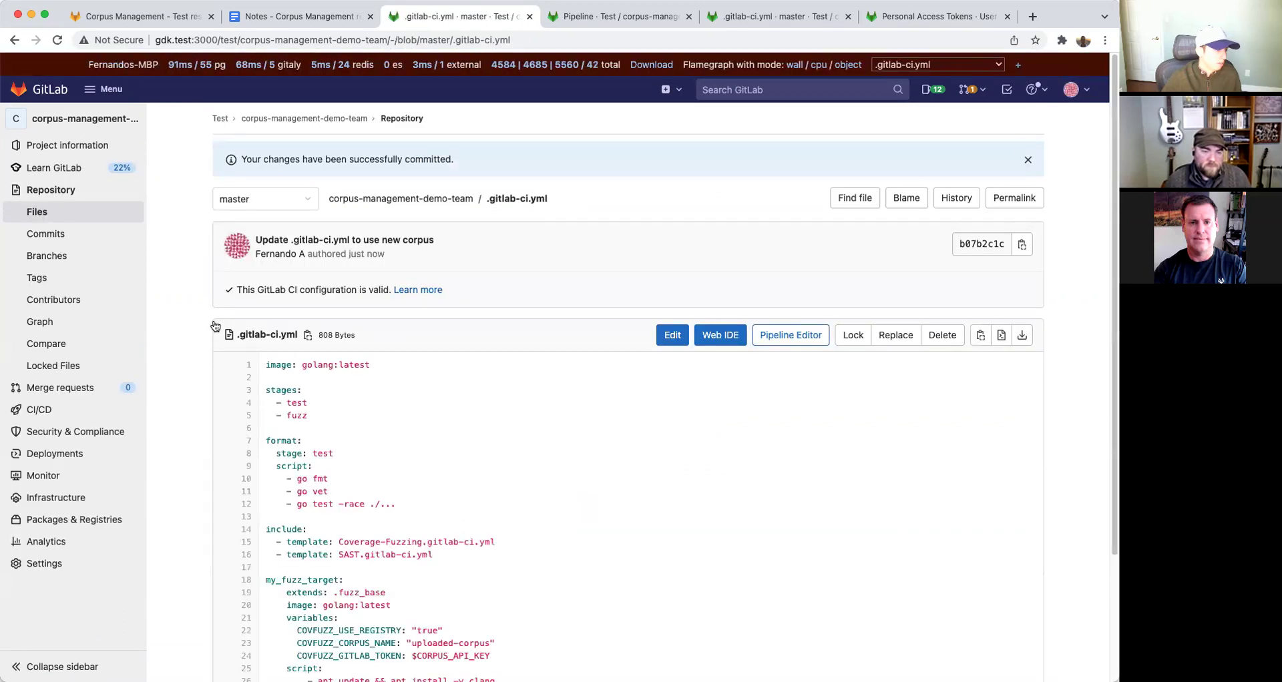
# Open the newest pipeline on master, refresh its status and open the my_fuzz_target job log.
pyautogui.moveTo(100, 410)
pyautogui.click(175, 410)
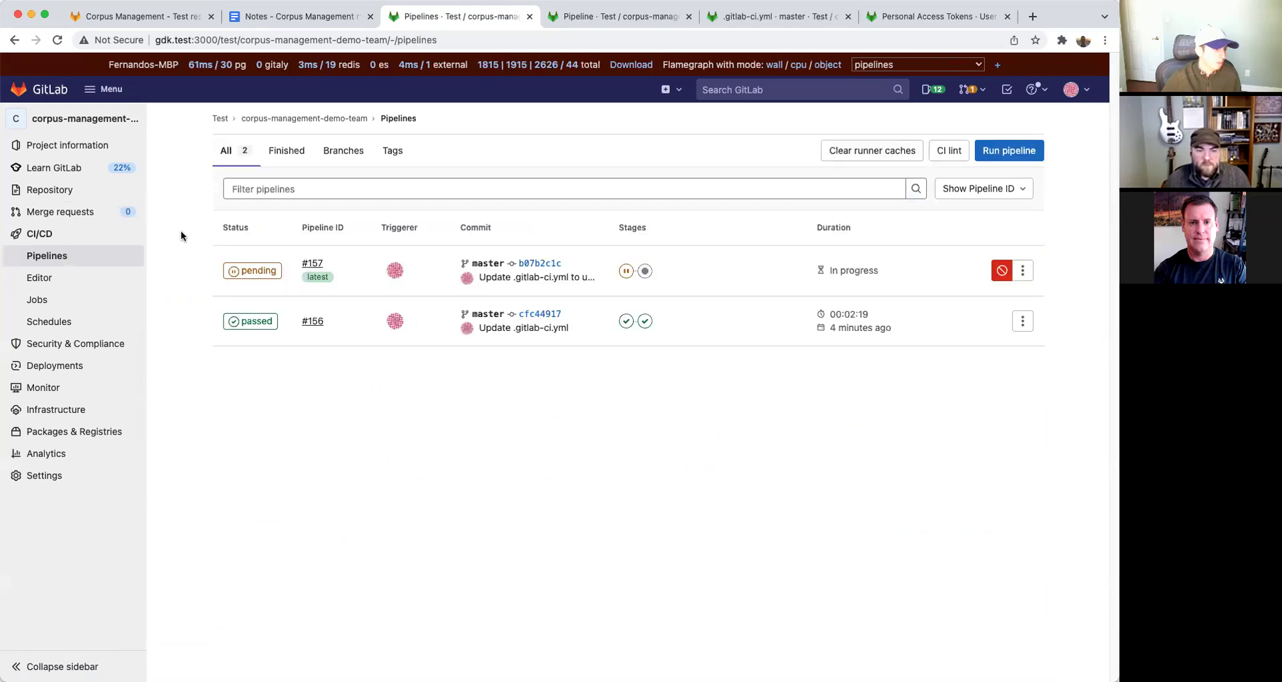
pyautogui.click(251, 273)
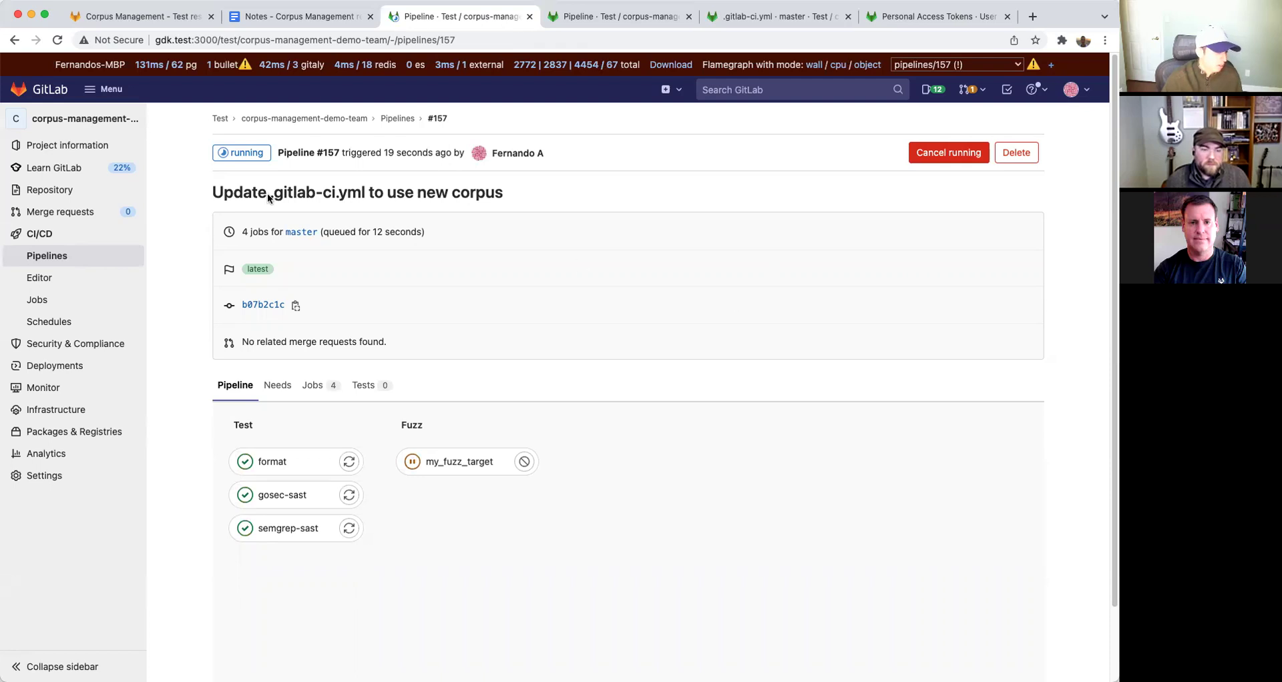
pyautogui.click(58, 41)
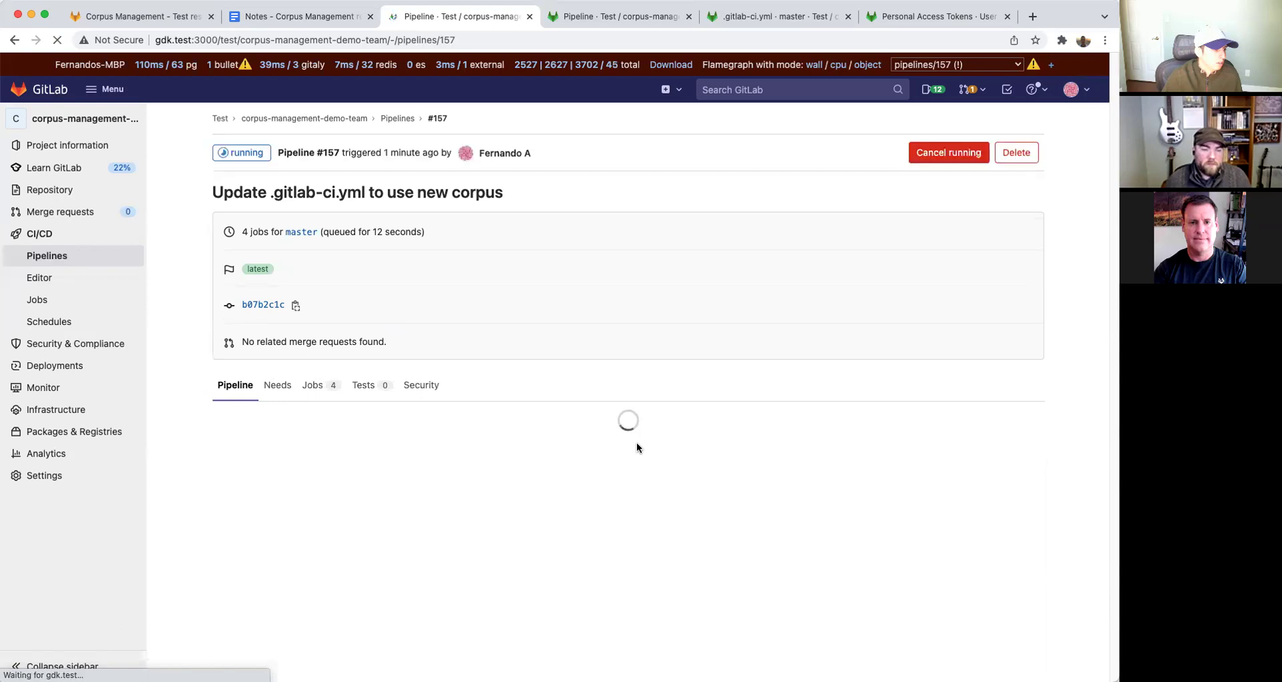
pyautogui.click(465, 462)
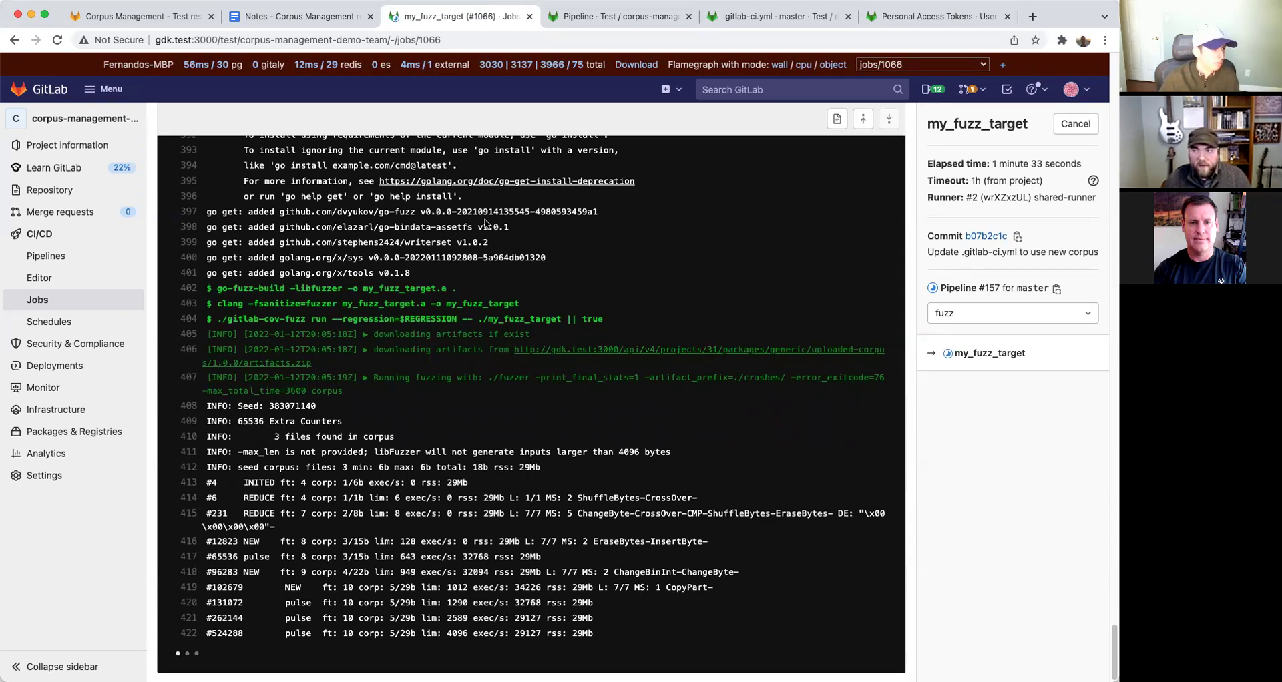
# In the Google Docs notes, add "Testing corpus management with other fuzzers than just `go` strategy" as the last item under Manual testing strategy.
pyautogui.click(297, 17)
pyautogui.scroll(5, 533, 295)
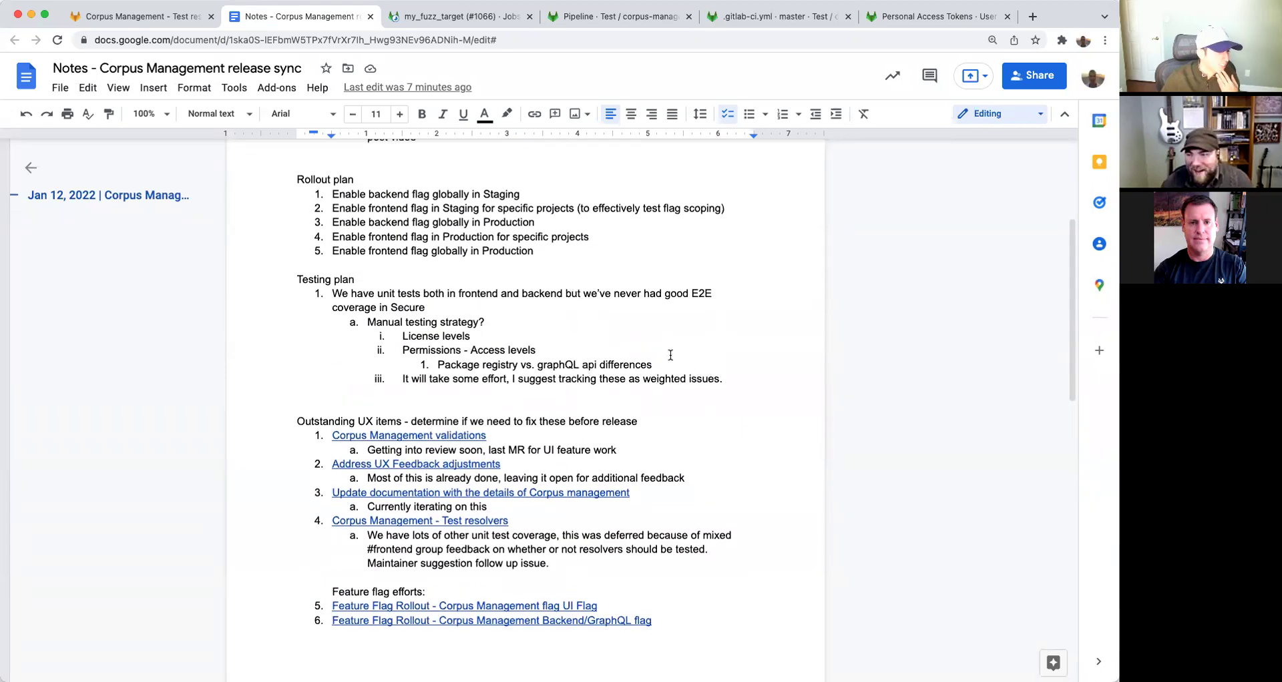
pyautogui.click(728, 377)
pyautogui.press('Return')
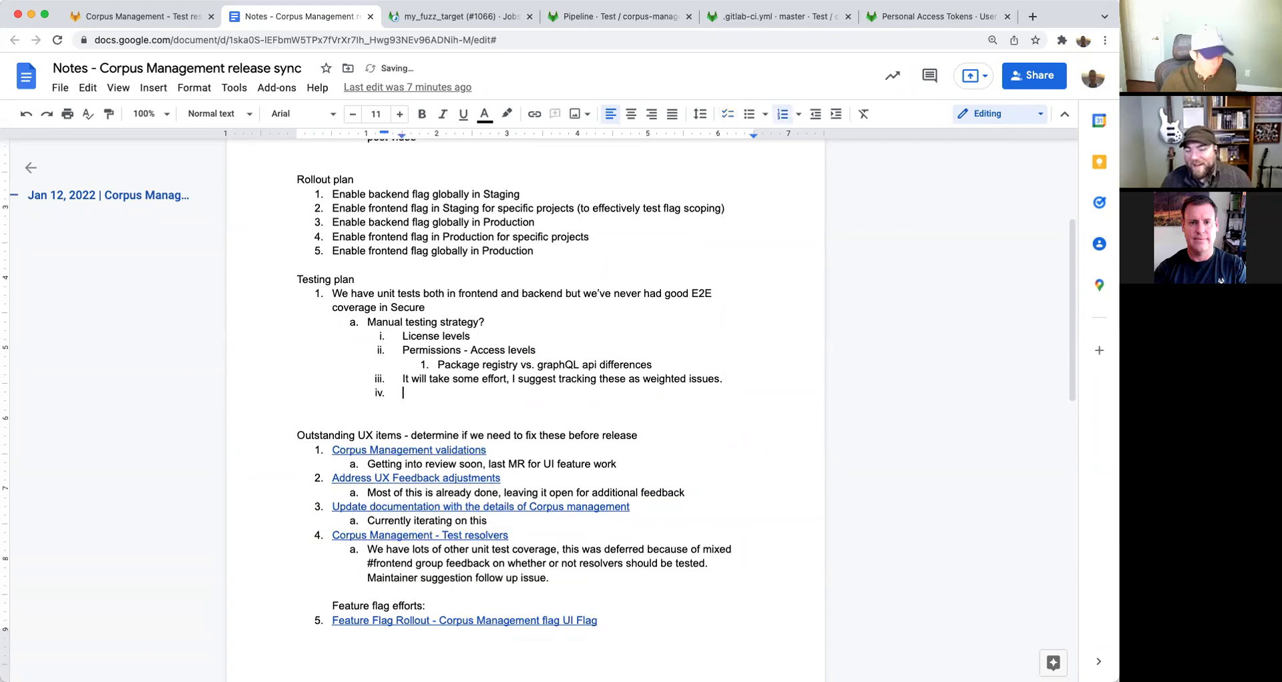
pyautogui.write('Testing corpus management ')
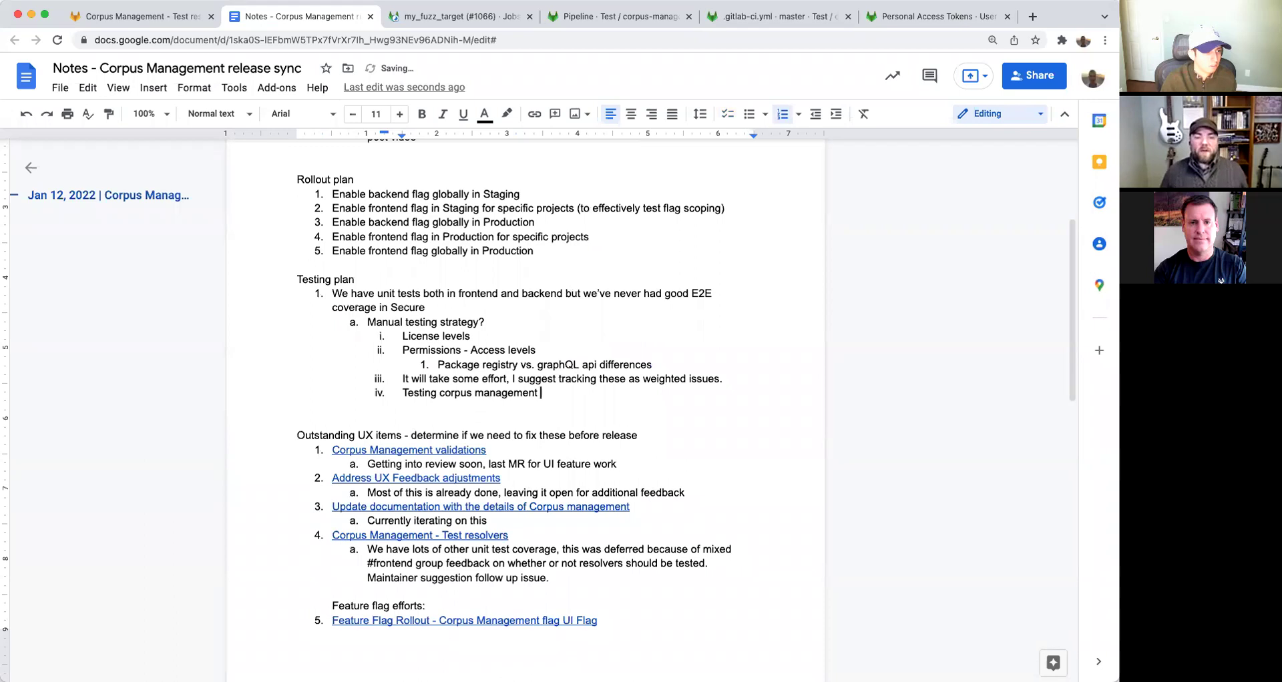
pyautogui.write('with other f')
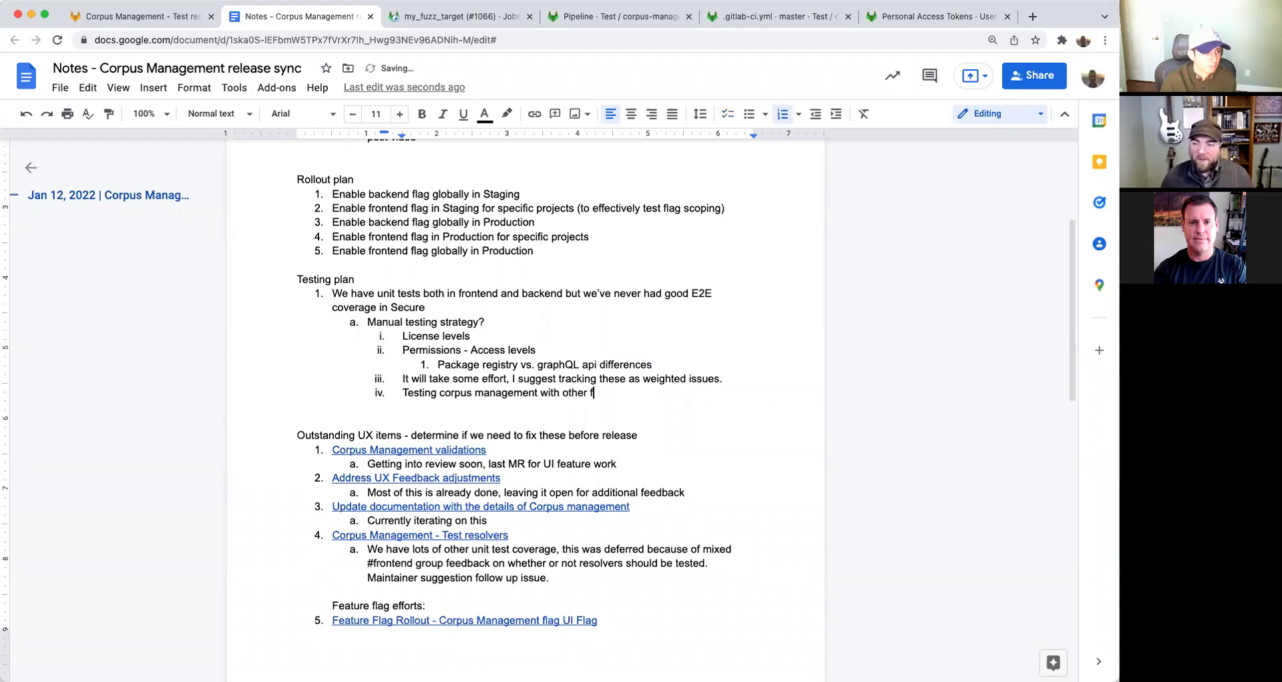
pyautogui.write('uzzers than j')
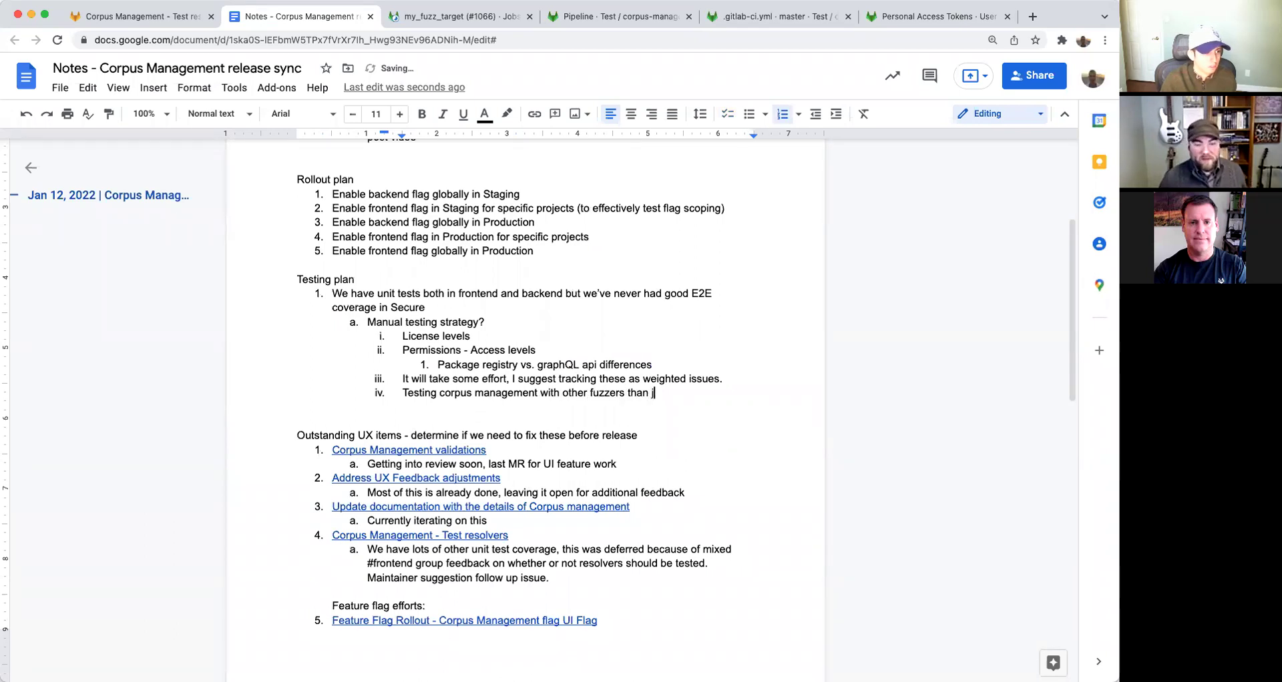
pyautogui.write('ust go')
pyautogui.press('BackSpace')
pyautogui.press('BackSpace')
pyautogui.write('`go`')
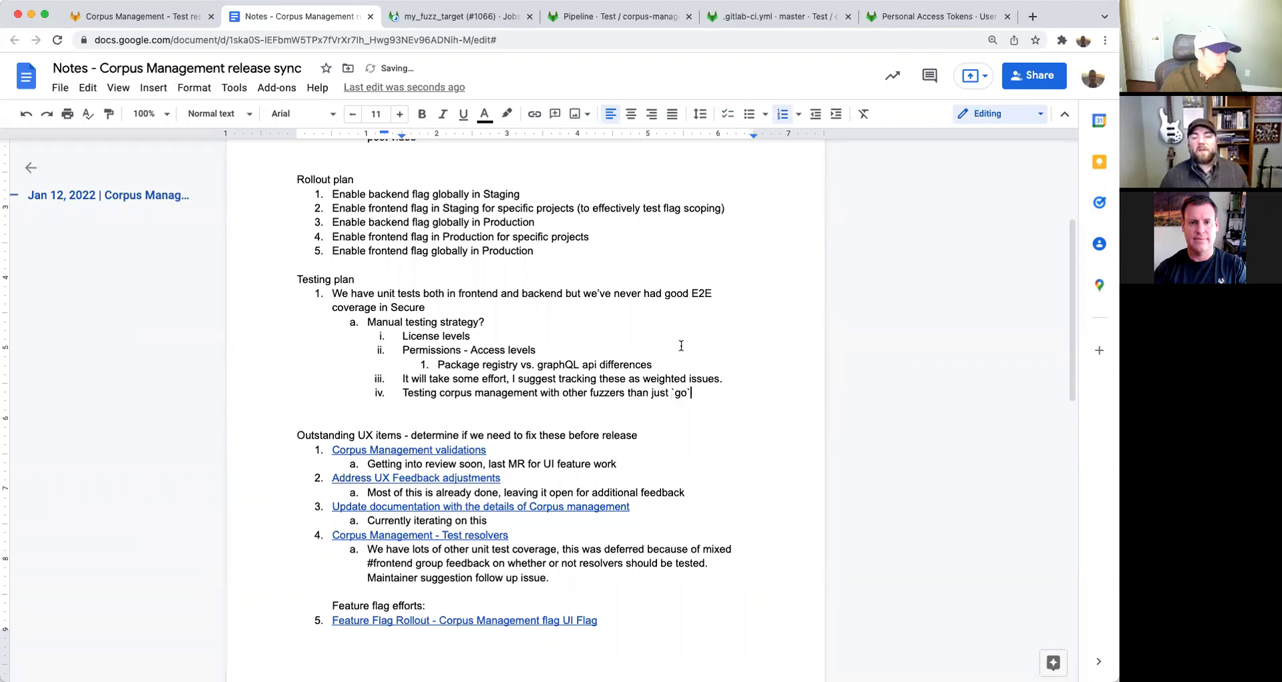
pyautogui.write(' strategy')
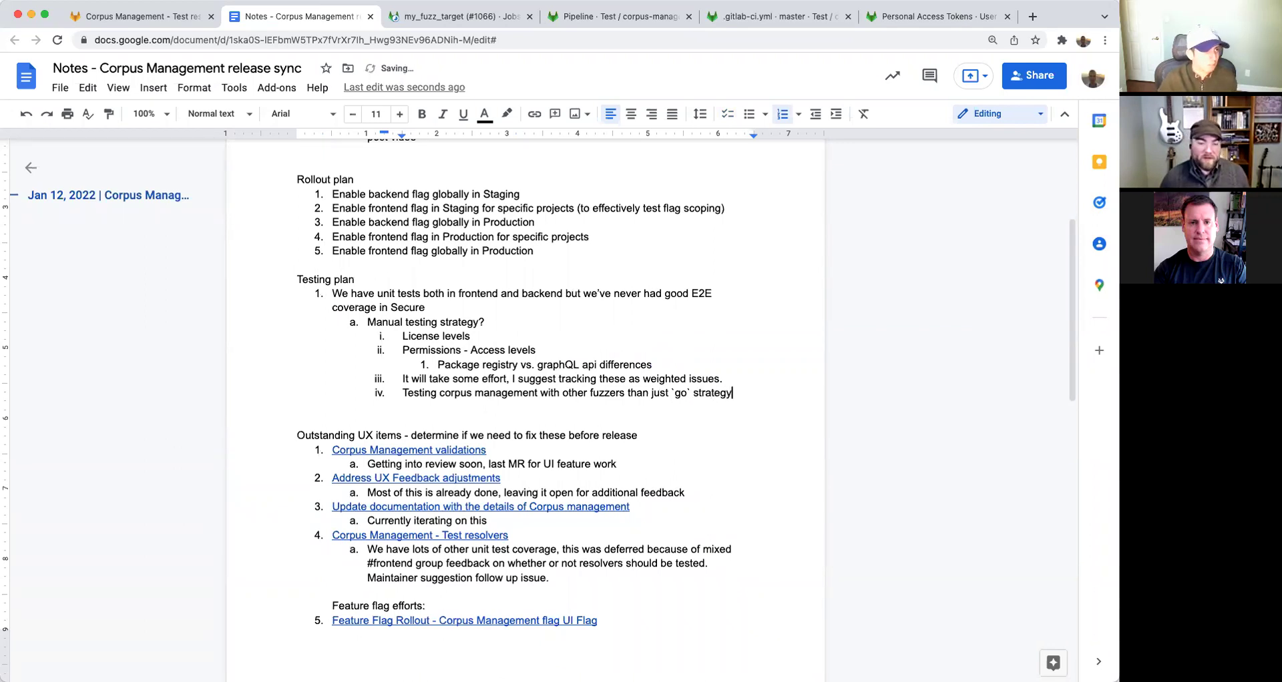
# Return to GitLab and examine the my_fuzz_target job log for the corpus artifact download, fuzzing run and crash output.
pyautogui.click(431, 18)
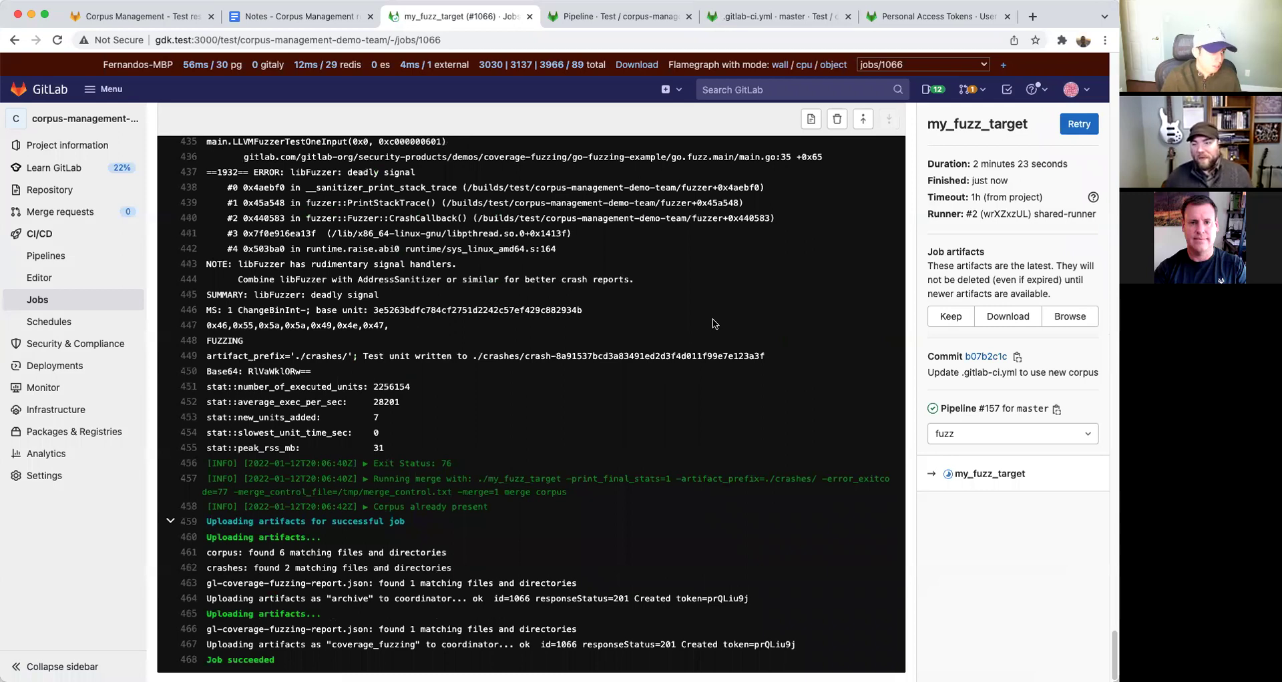
pyautogui.scroll(10, 714, 324)
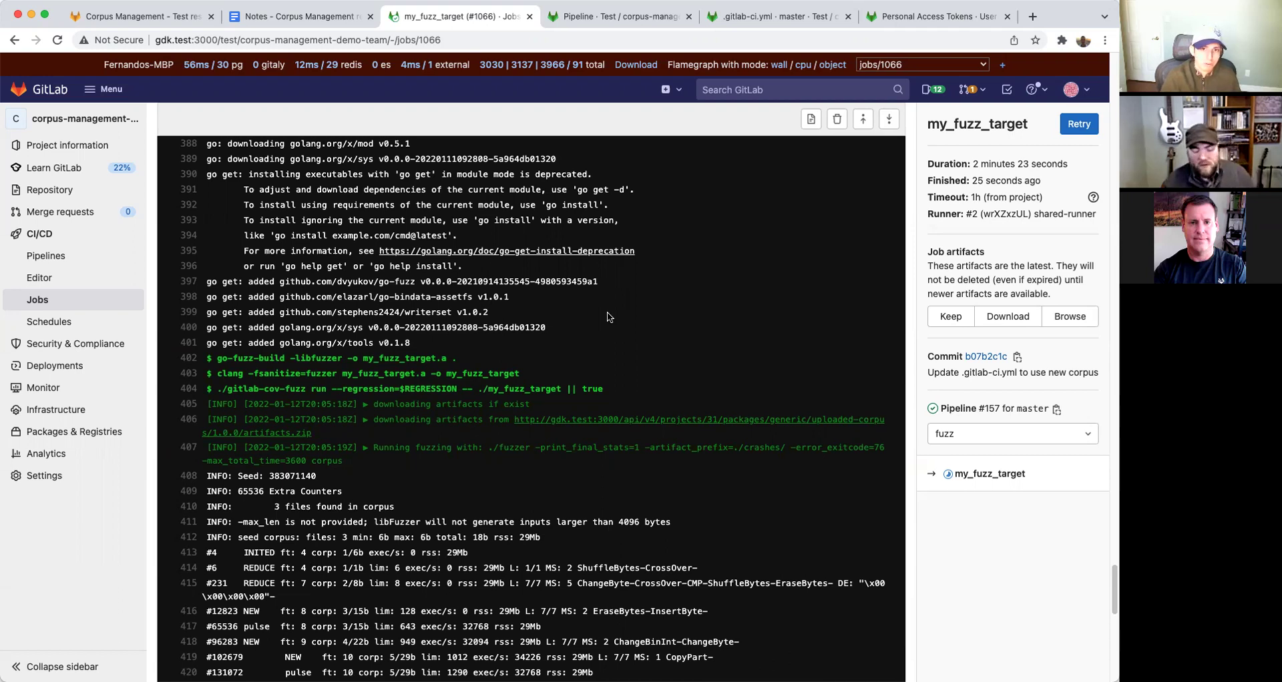
pyautogui.scroll(-2, 755, 314)
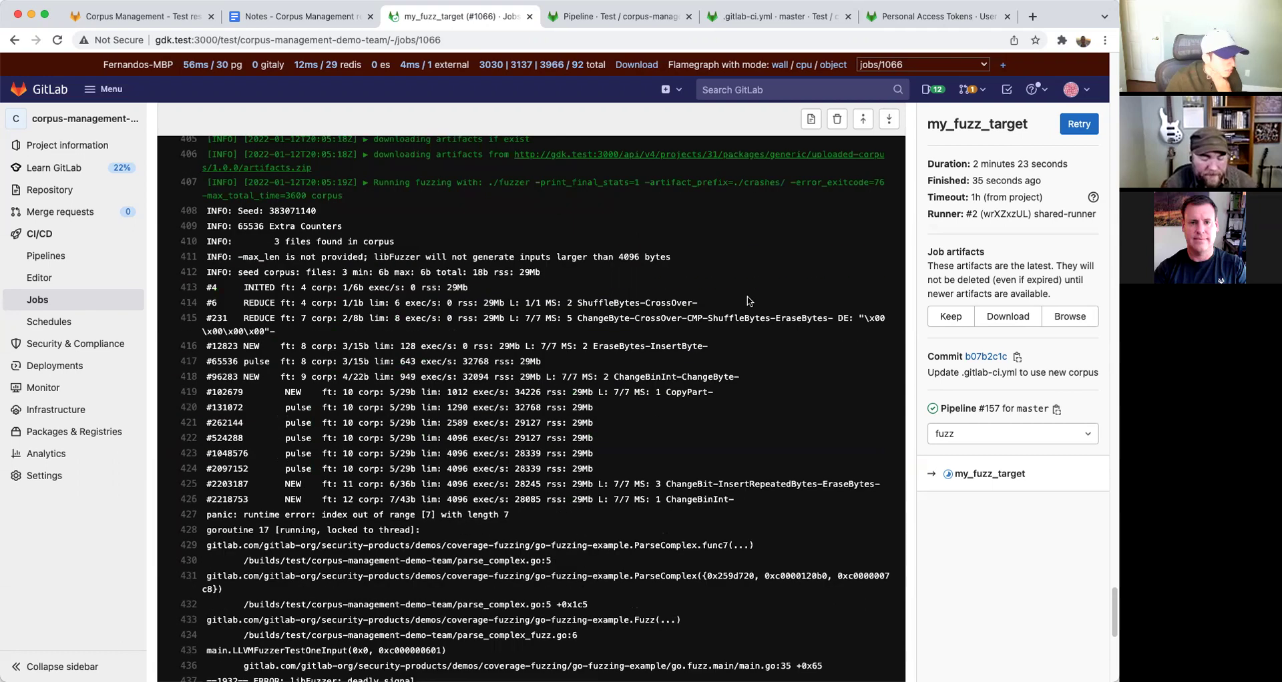
pyautogui.scroll(-1, 748, 305)
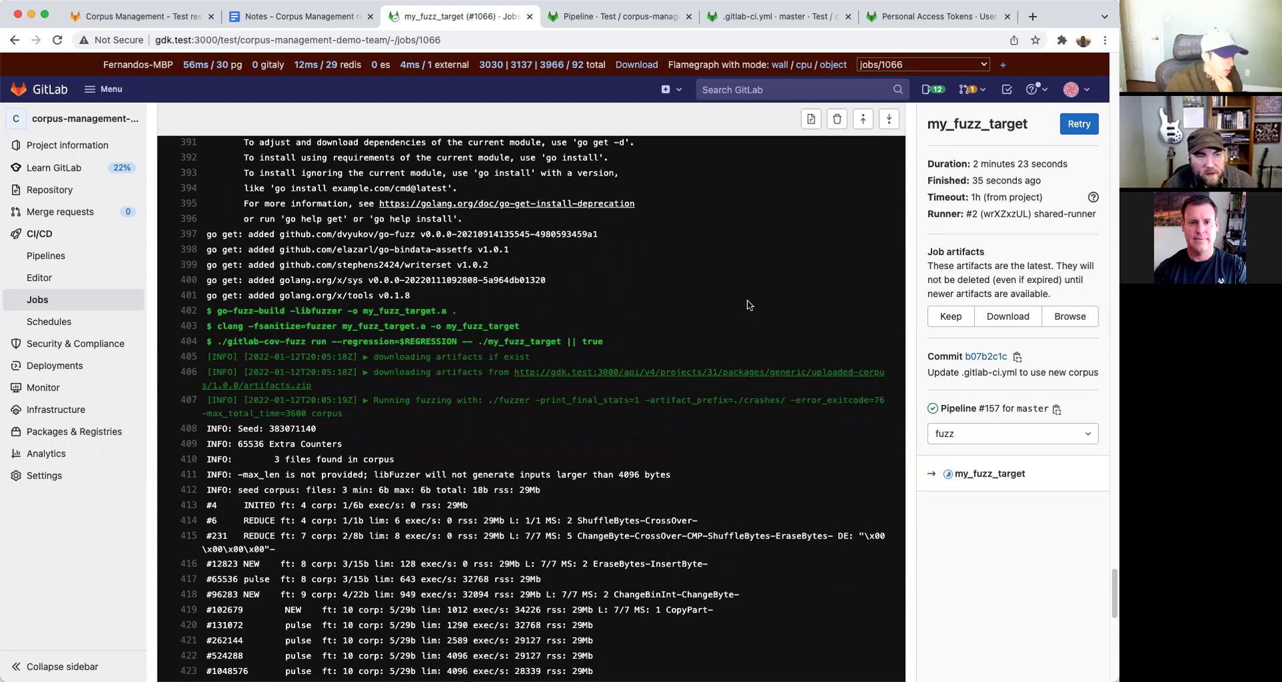
pyautogui.scroll(1, 767, 301)
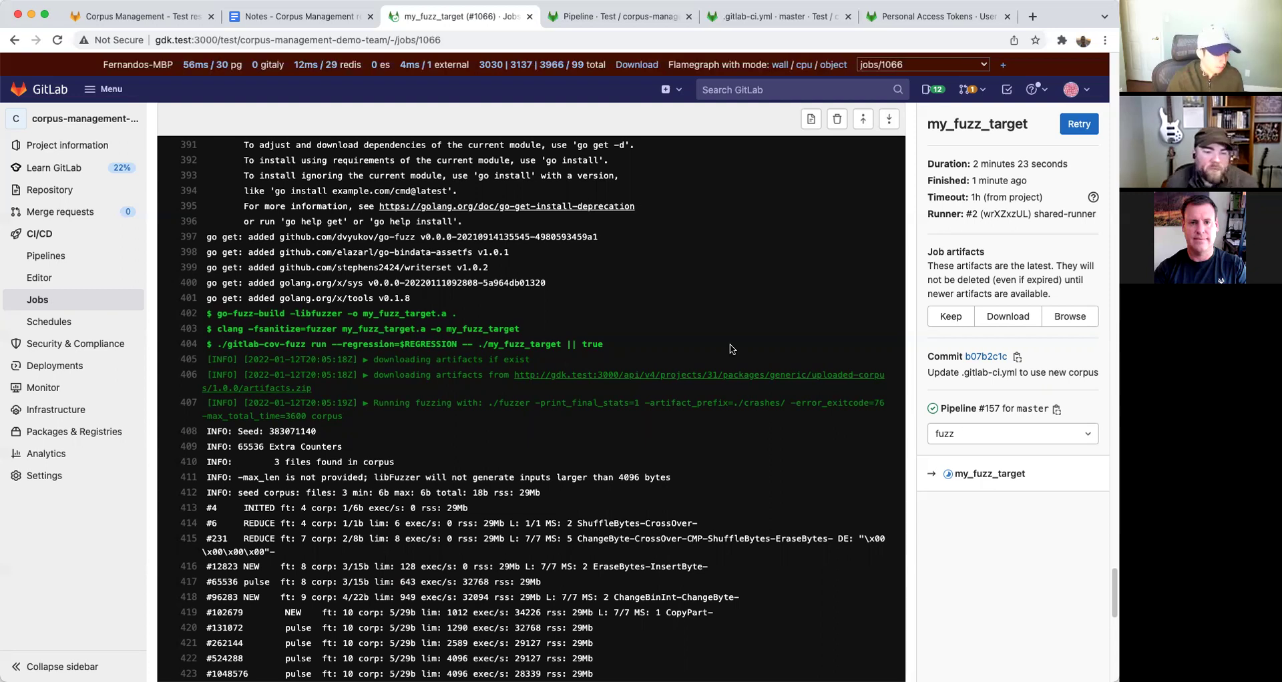
# In the Google Docs notes, add the sub-item "Go, javascript, python, java" beneath the item about testing other fuzzers.
pyautogui.click(306, 16)
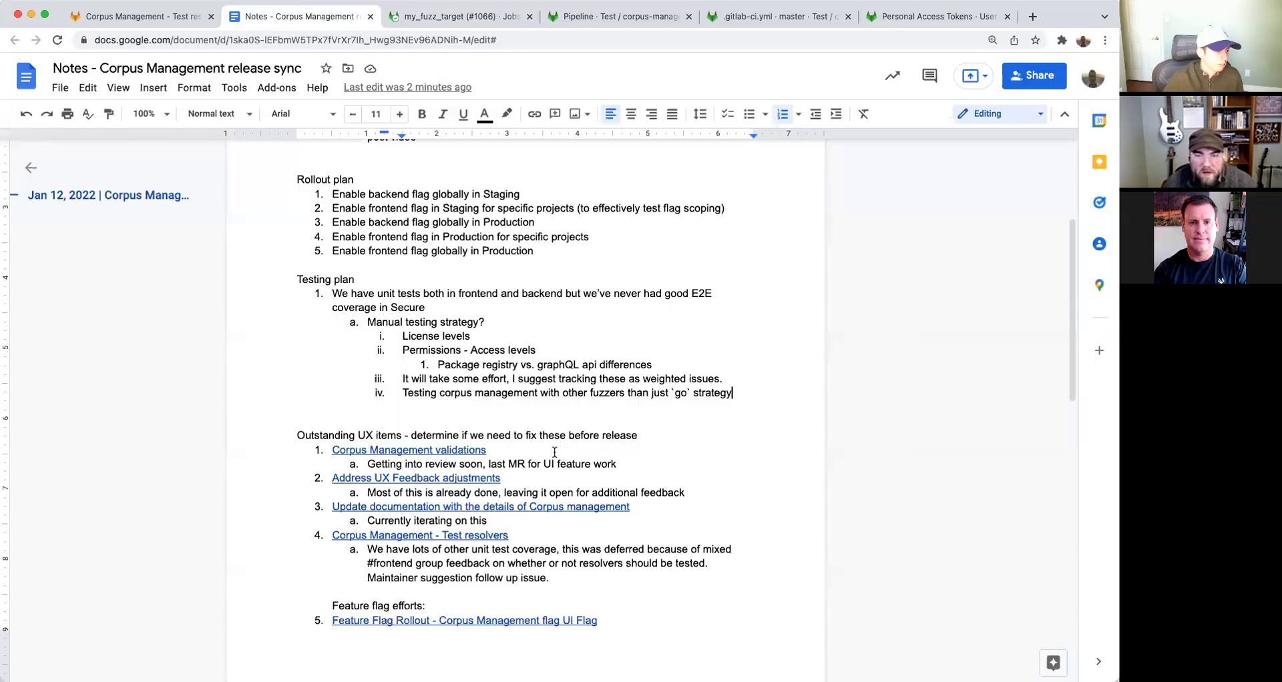
pyautogui.click(739, 400)
pyautogui.press('Return')
pyautogui.press('Tab')
pyautogui.write('go')
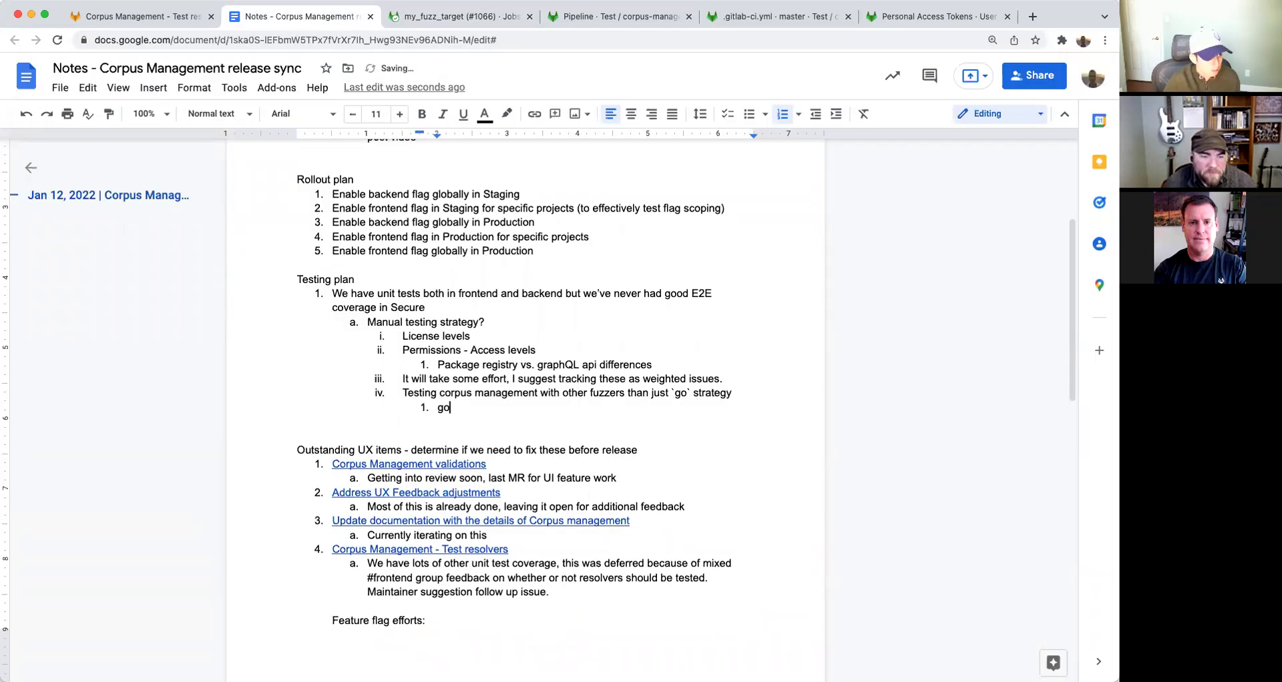
pyautogui.write(', ')
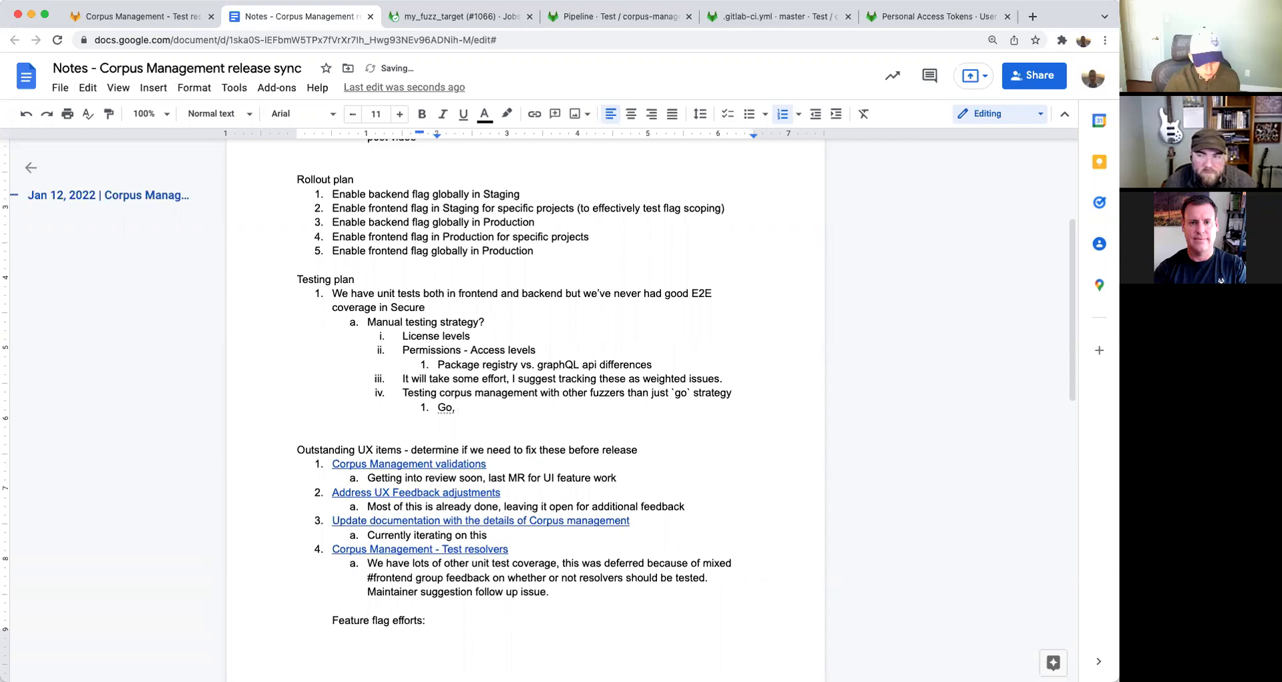
pyautogui.write('javascript, puth')
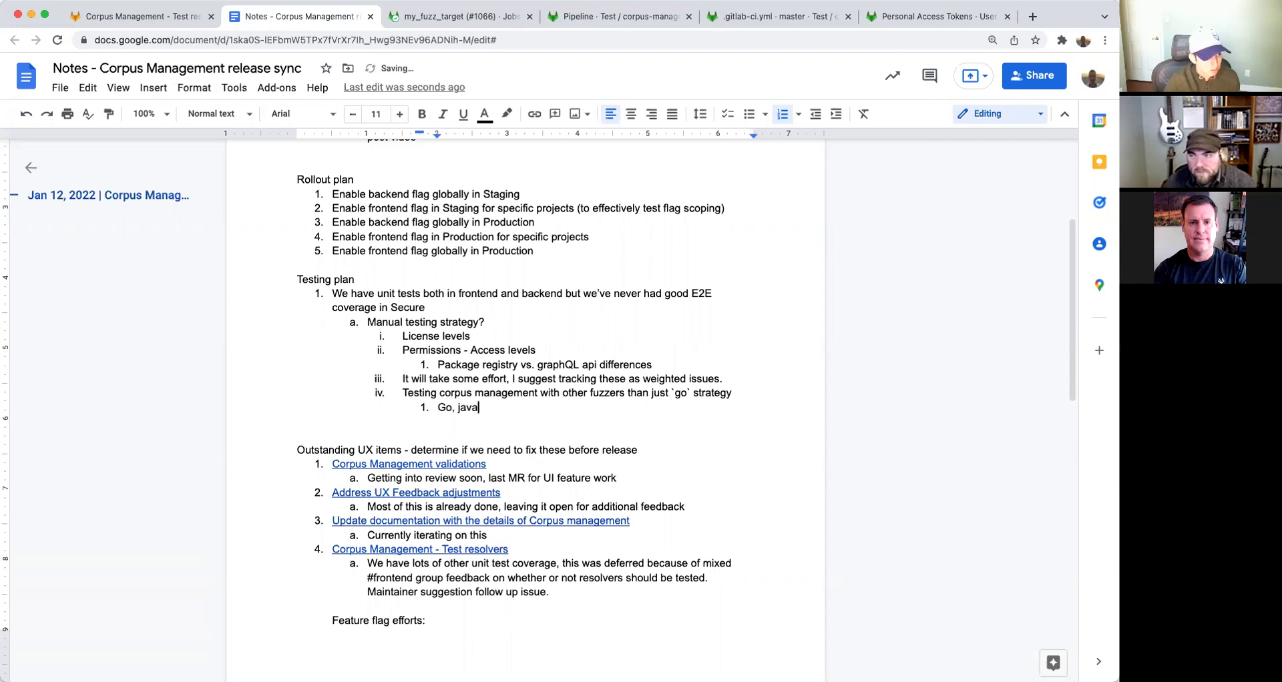
pyautogui.press('BackSpace')
pyautogui.press('BackSpace')
pyautogui.press('BackSpace')
pyautogui.write('ython, java')
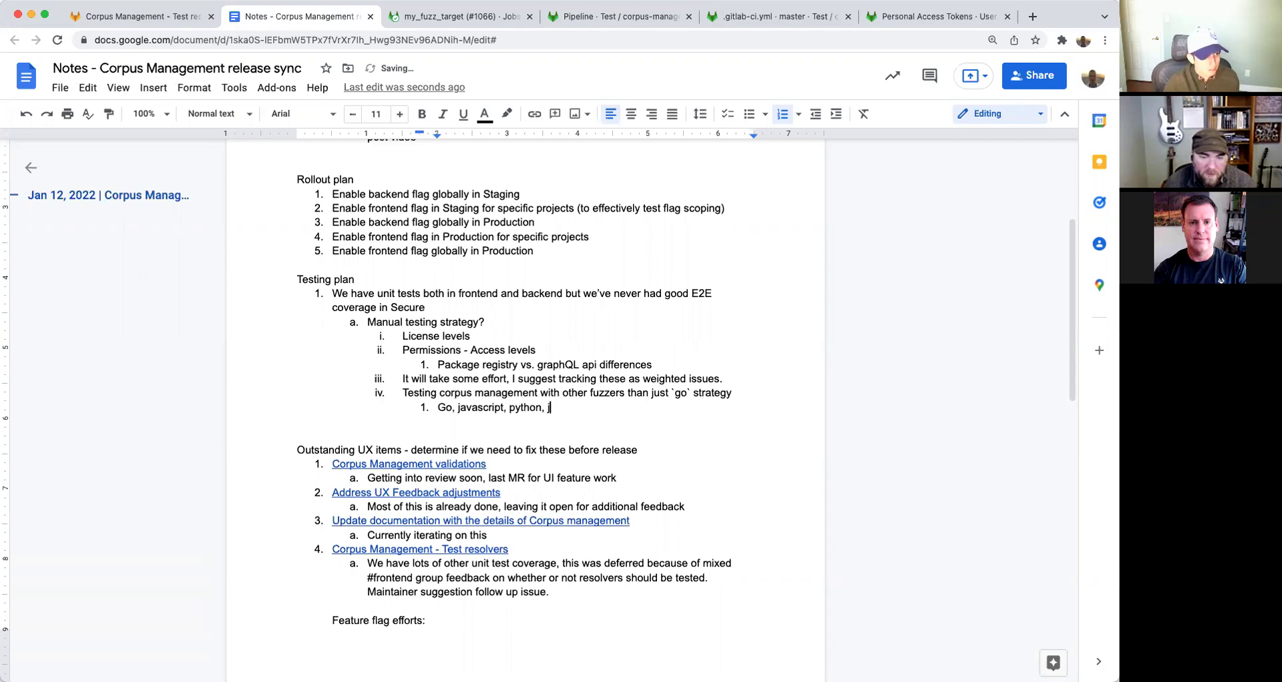
pyautogui.click(487, 21)
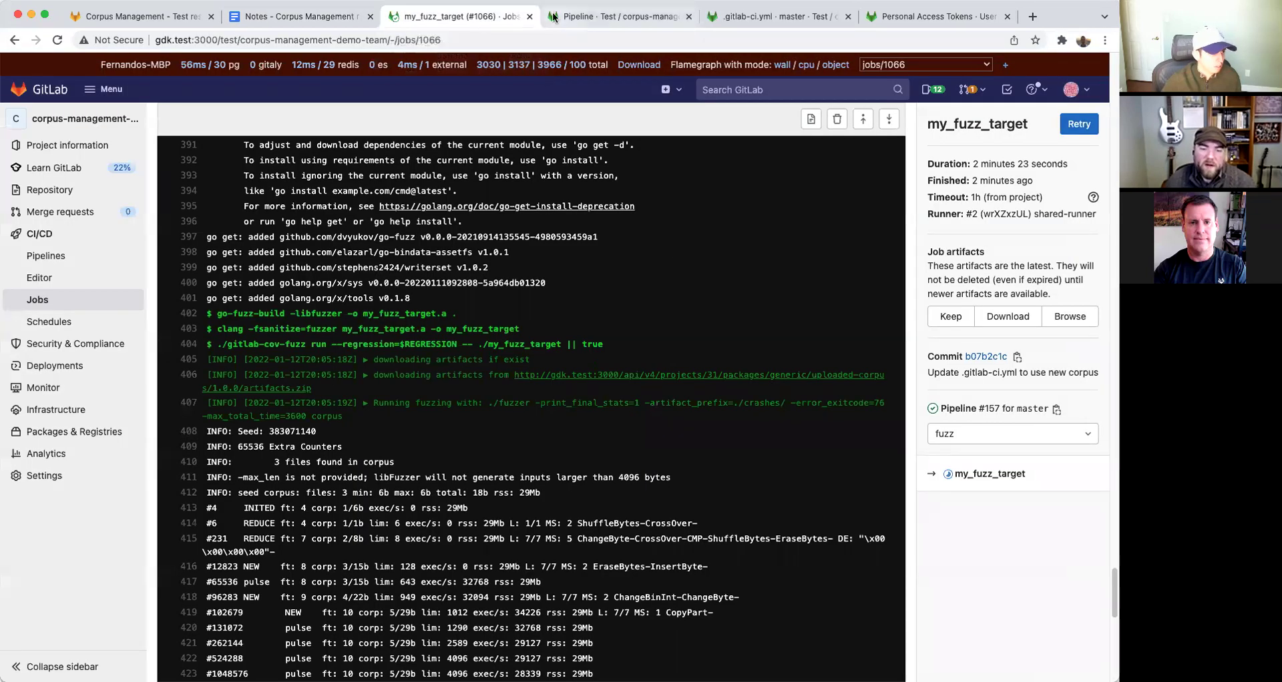
pyautogui.click(573, 22)
pyautogui.click(748, 16)
pyautogui.click(912, 20)
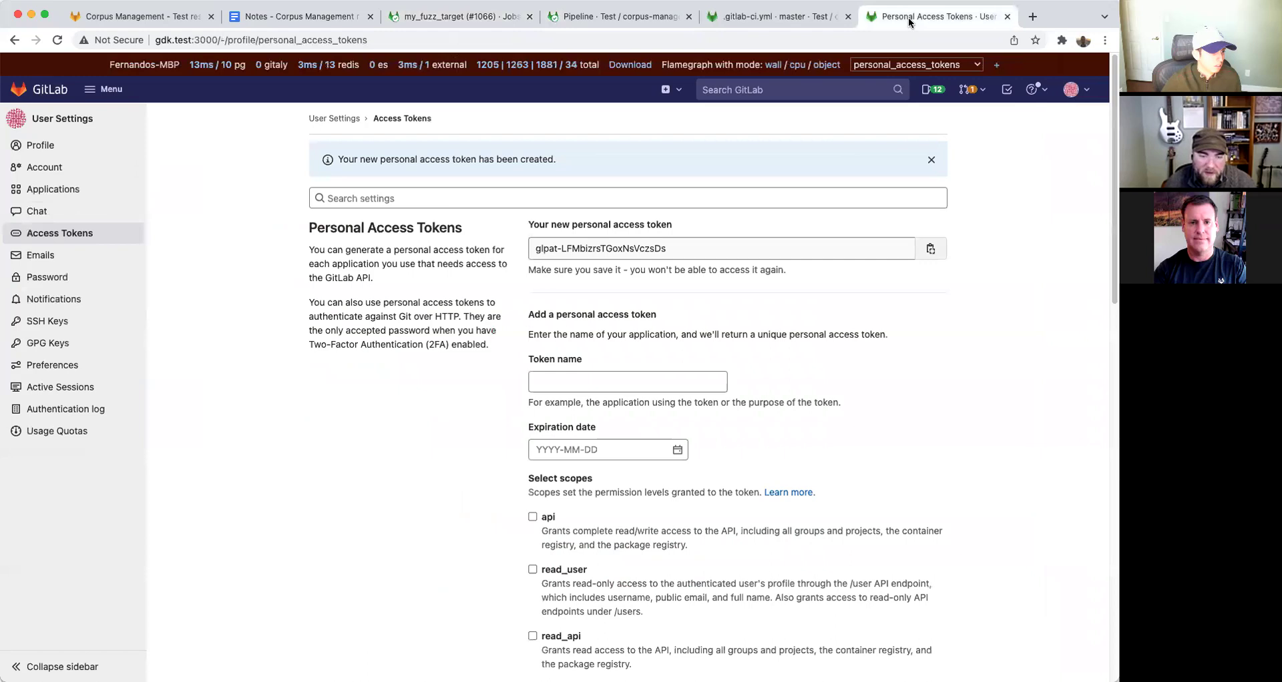
# Return to the Google Docs notes and append "(fuzz)" after java in the language sub-item.
pyautogui.click(330, 17)
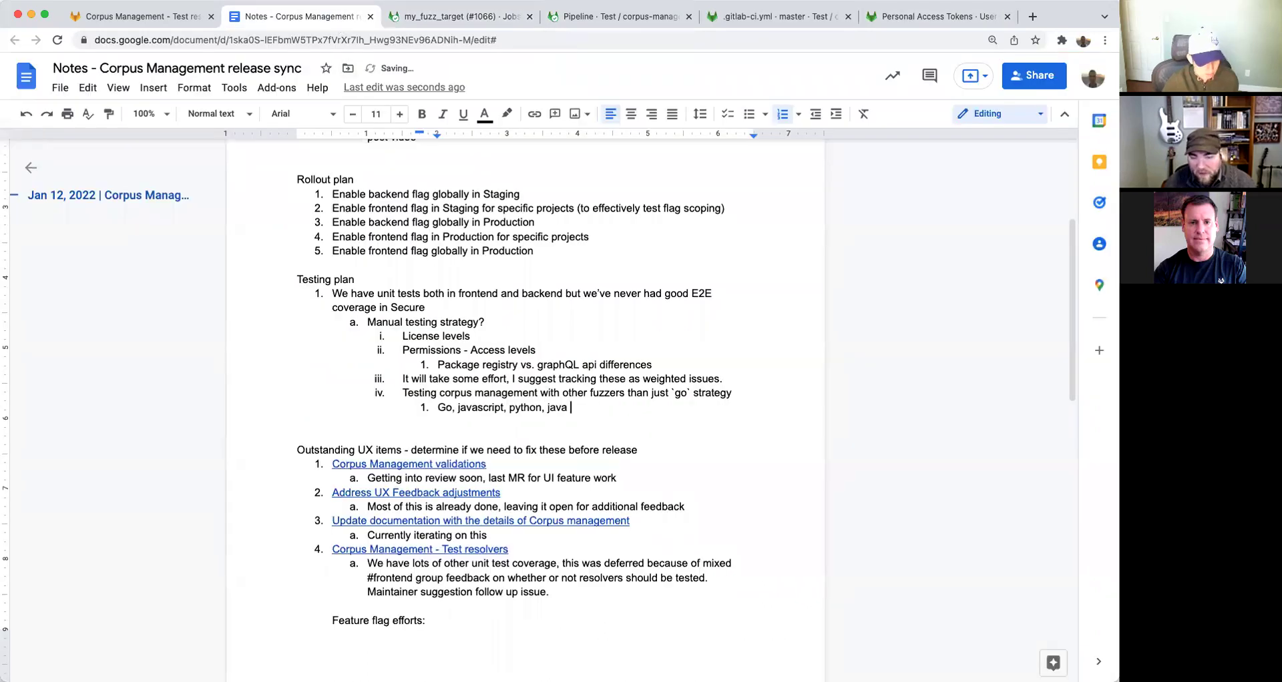
pyautogui.write('(fuzz')
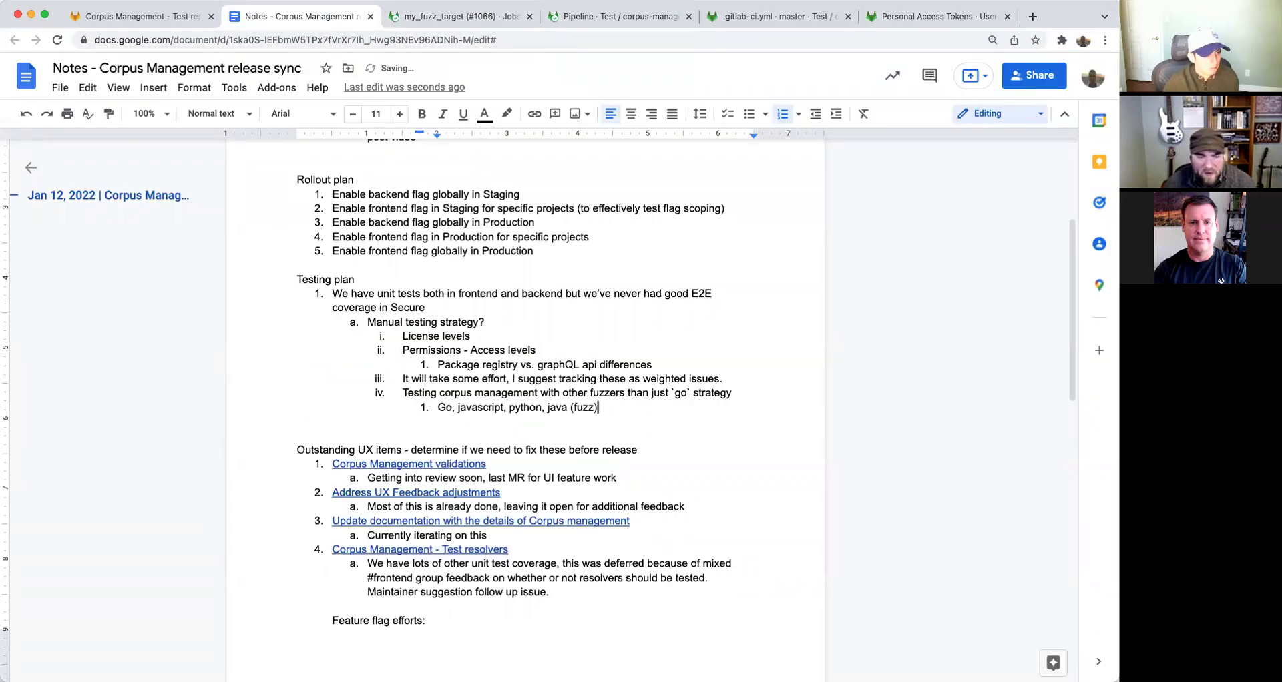
# Switch back to GitLab and read through the my_fuzz_target job log from its start to the fuzzing commands.
pyautogui.click(466, 15)
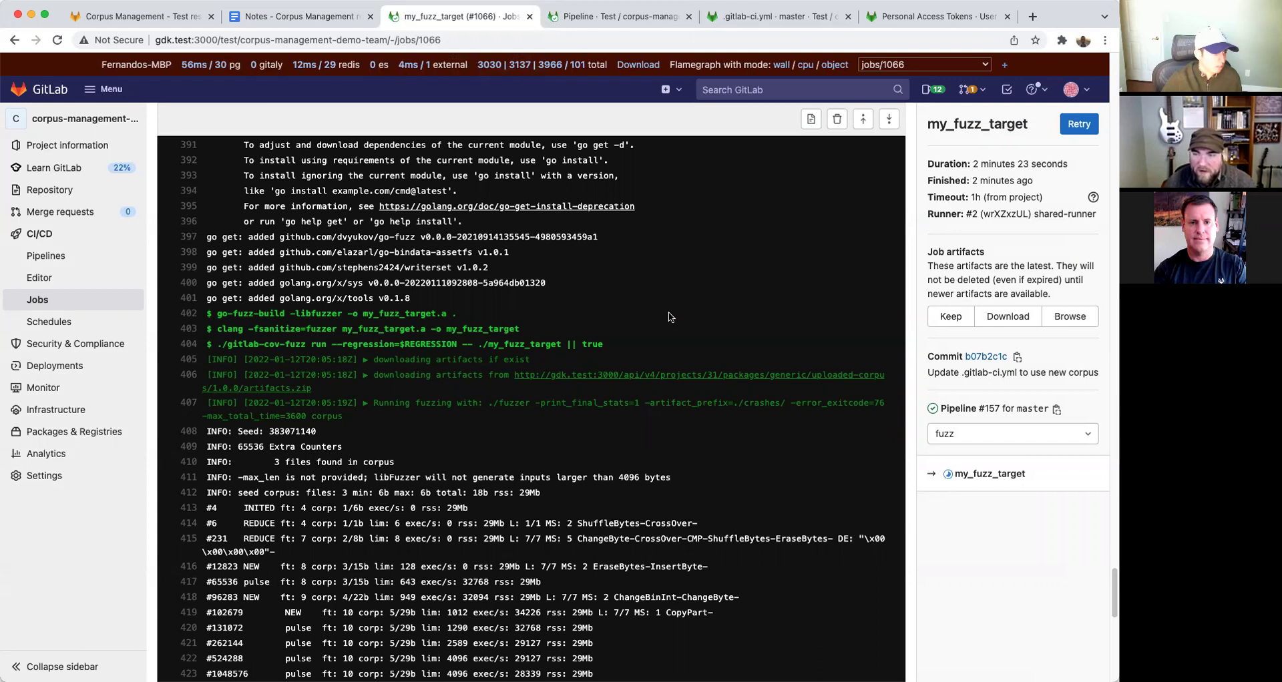
pyautogui.scroll(3, 670, 316)
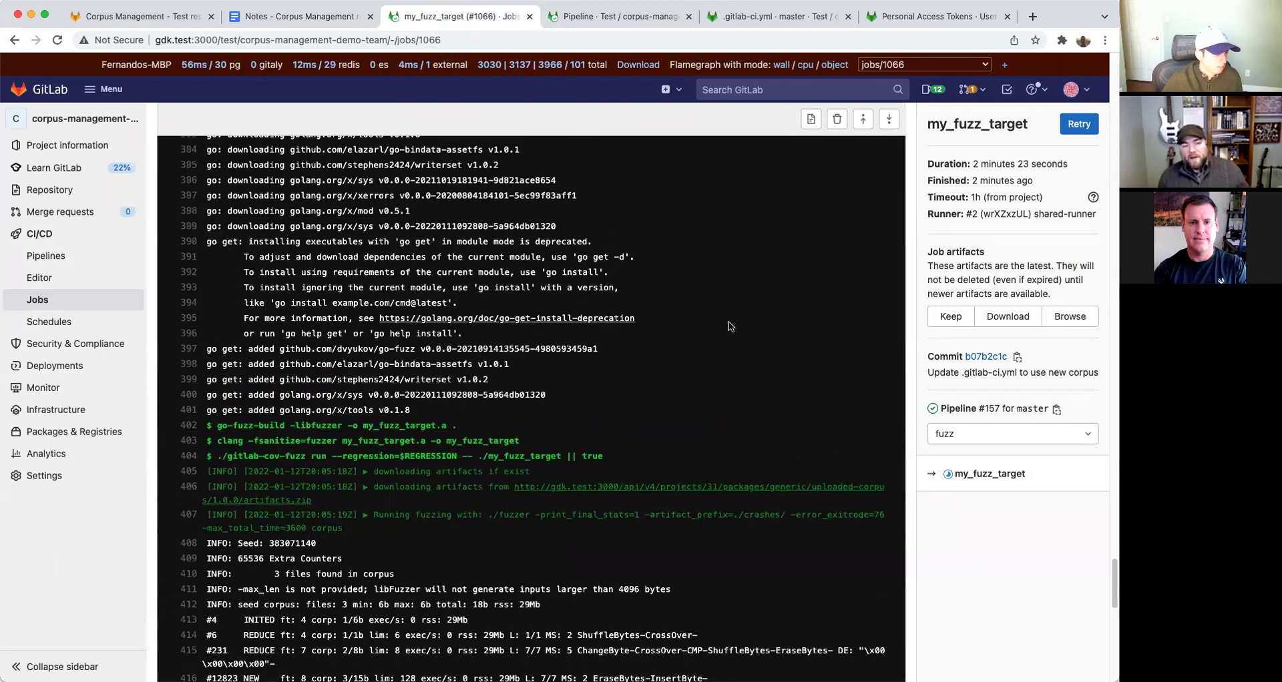
pyautogui.scroll(15, 731, 327)
pyautogui.scroll(20, 714, 385)
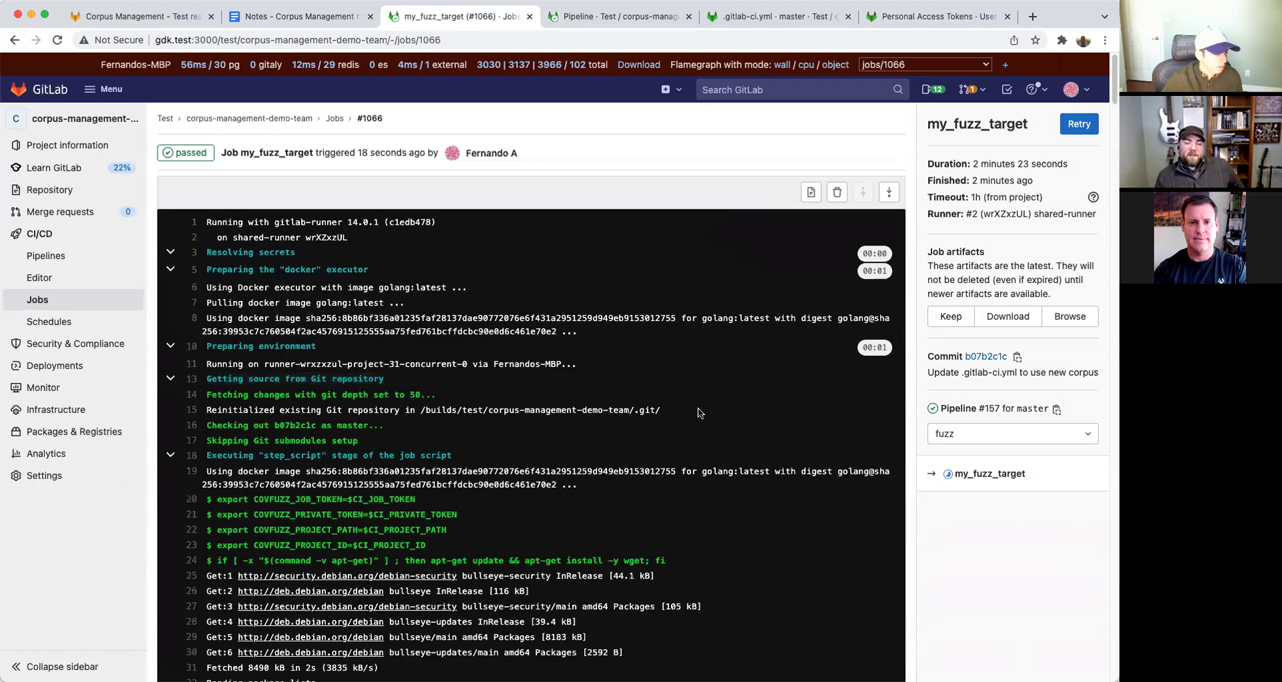
pyautogui.scroll(-4, 701, 404)
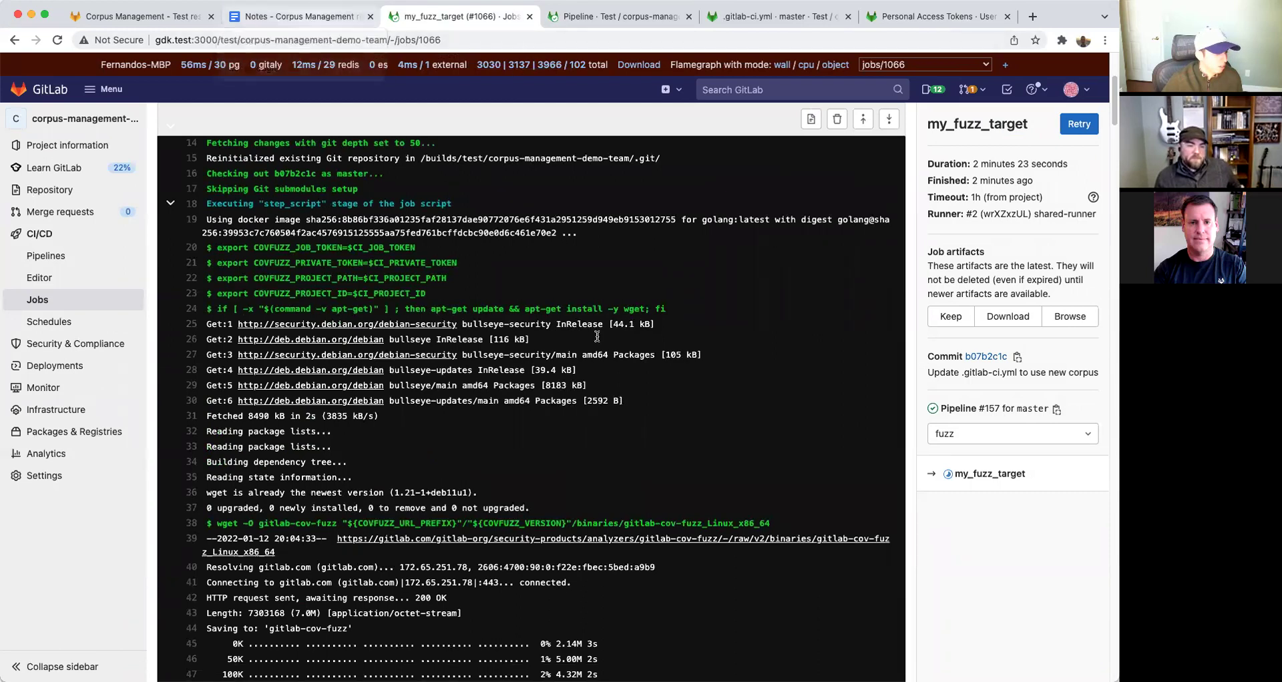
pyautogui.scroll(-7, 646, 391)
pyautogui.scroll(-20, 697, 387)
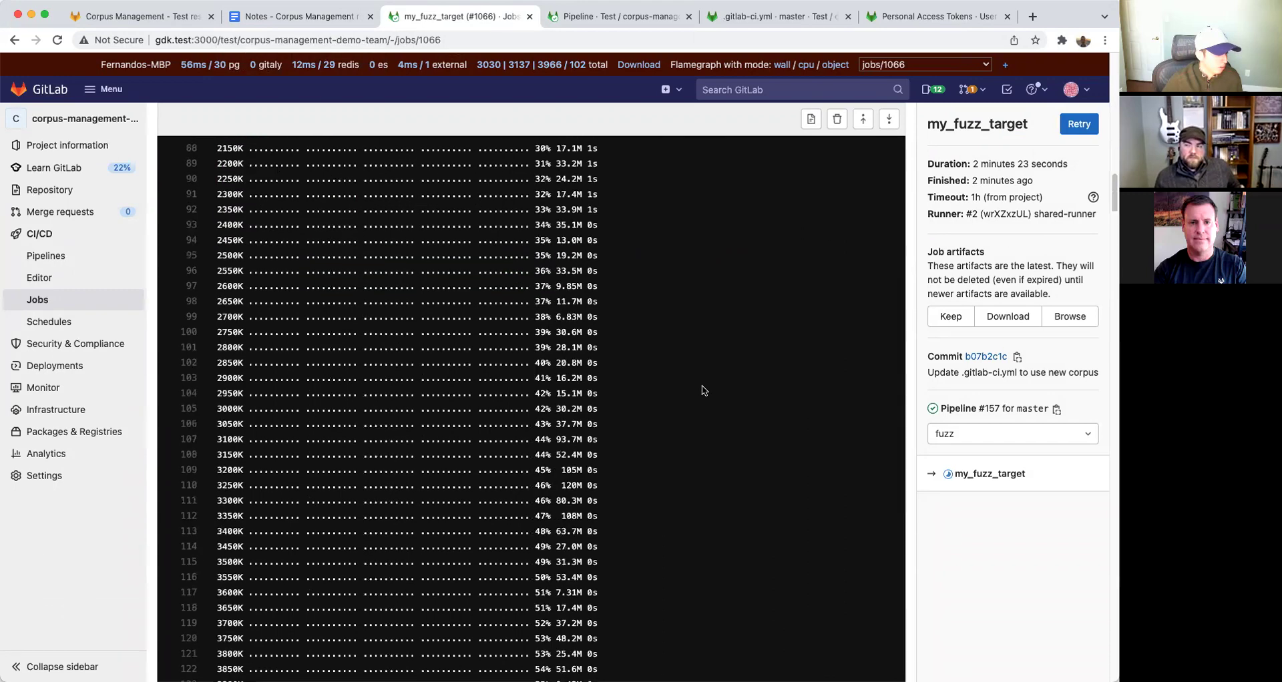
pyautogui.scroll(-20, 714, 397)
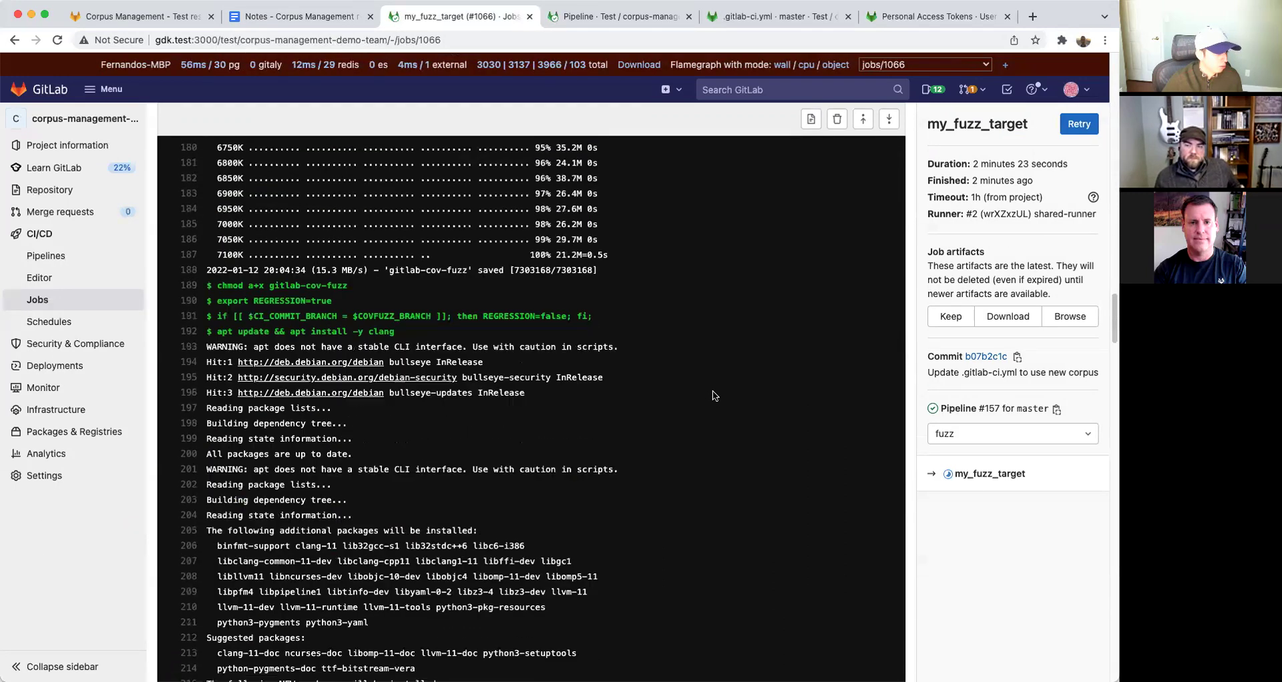
pyautogui.scroll(-20, 717, 403)
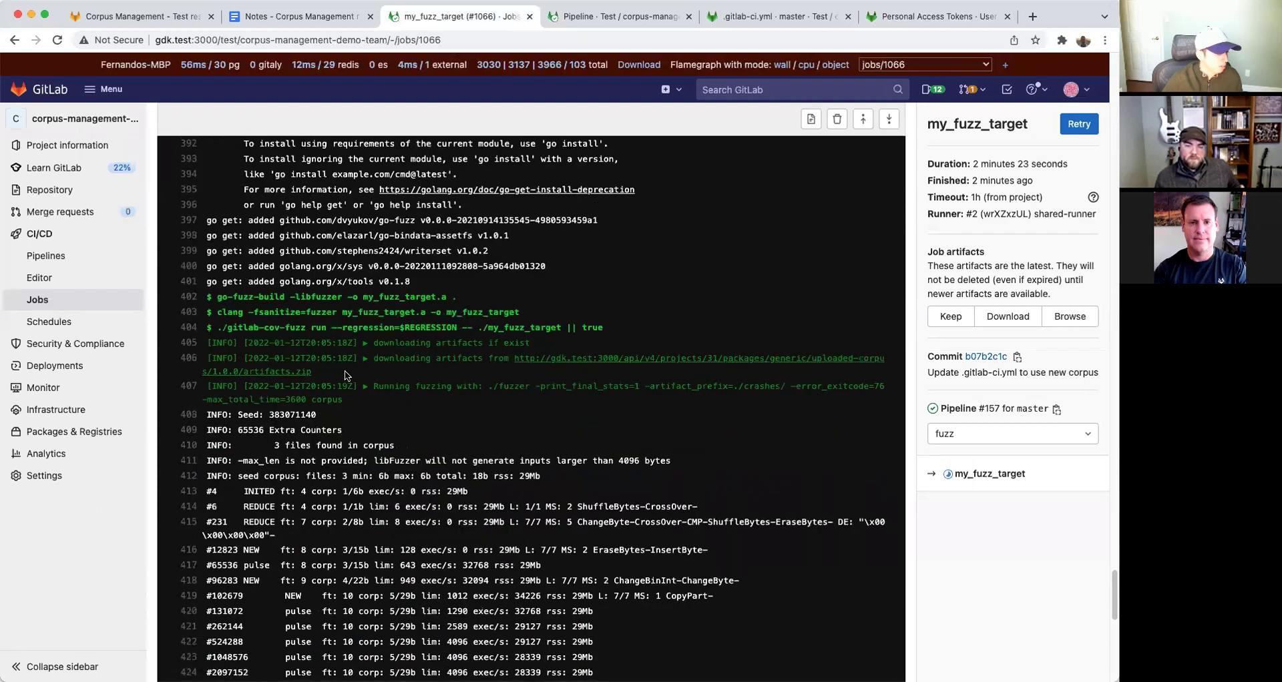
# Examine the log lines about downloading the uploaded-corpus artifacts before the fuzzing run.
pyautogui.moveTo(376, 352); pyautogui.dragTo(467, 364)
pyautogui.click(371, 382)
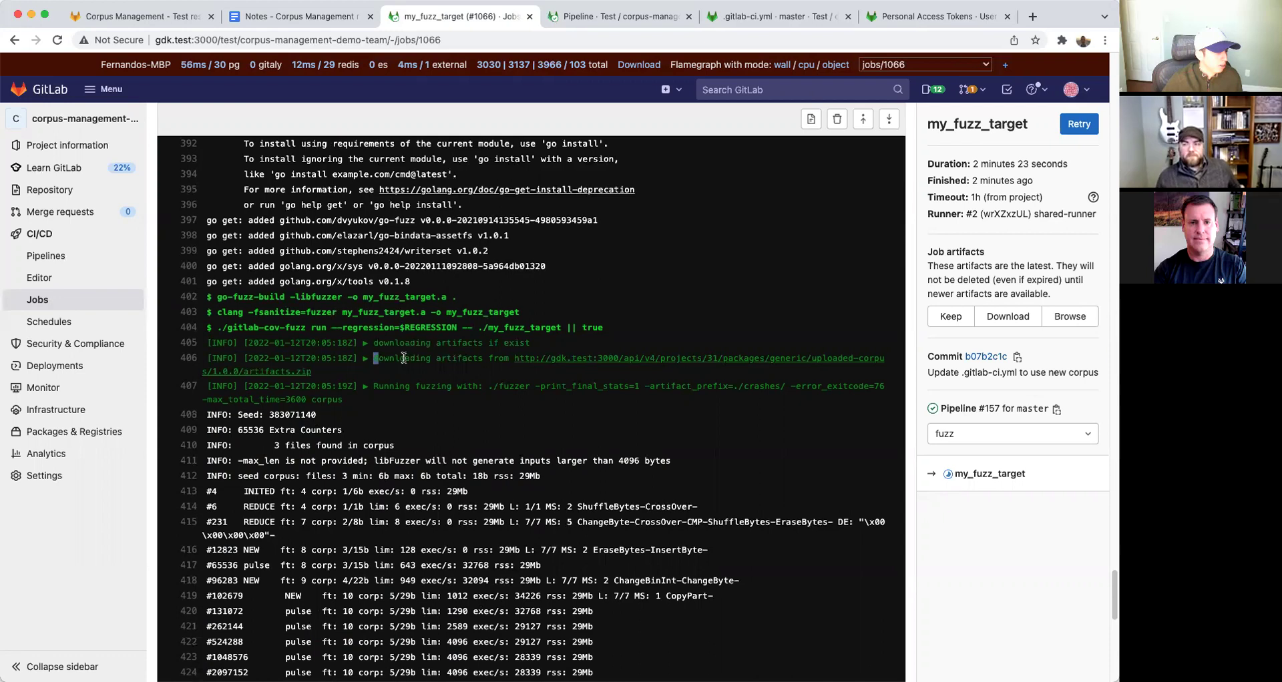
pyautogui.moveTo(374, 360); pyautogui.dragTo(491, 359)
pyautogui.click(544, 345)
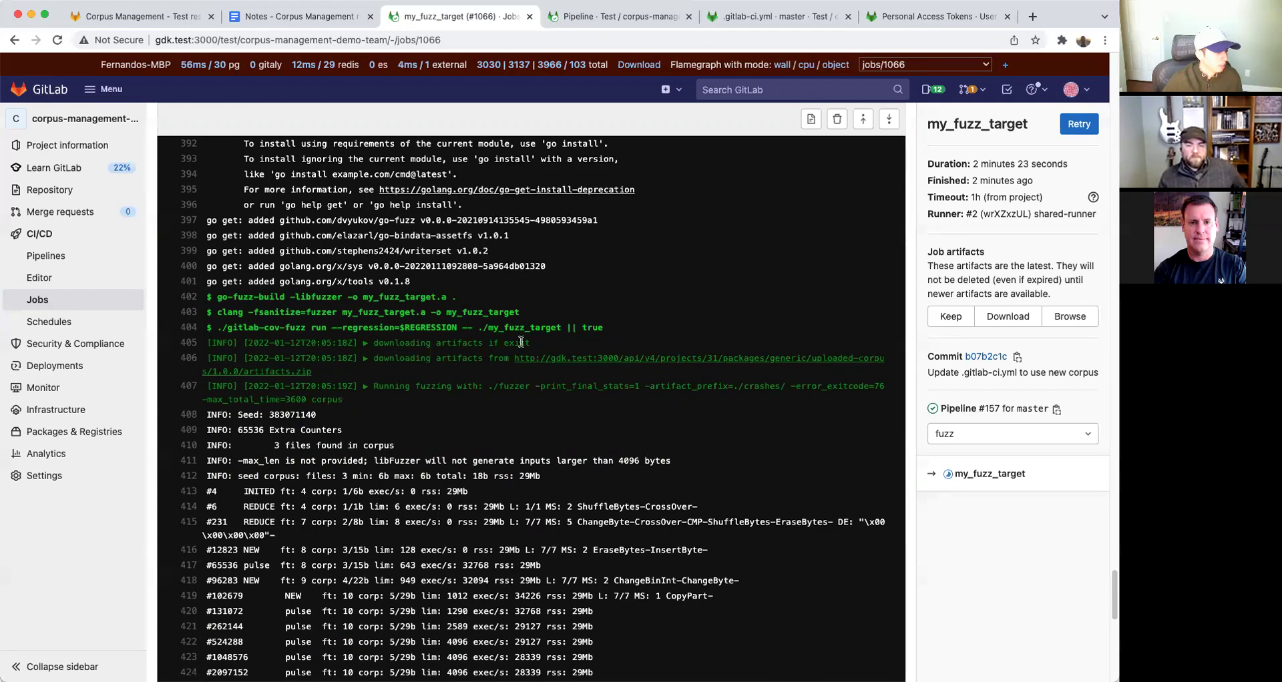
pyautogui.moveTo(373, 359); pyautogui.dragTo(511, 360)
pyautogui.click(572, 302)
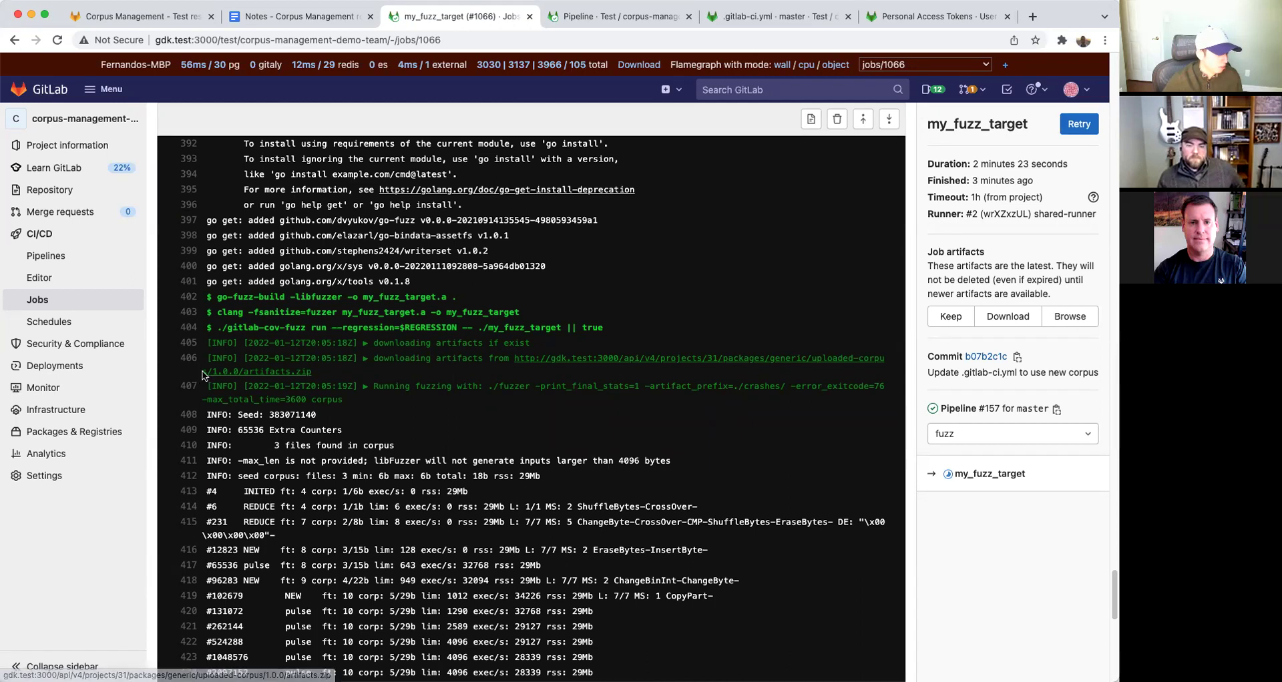
pyautogui.scroll(-2, 554, 326)
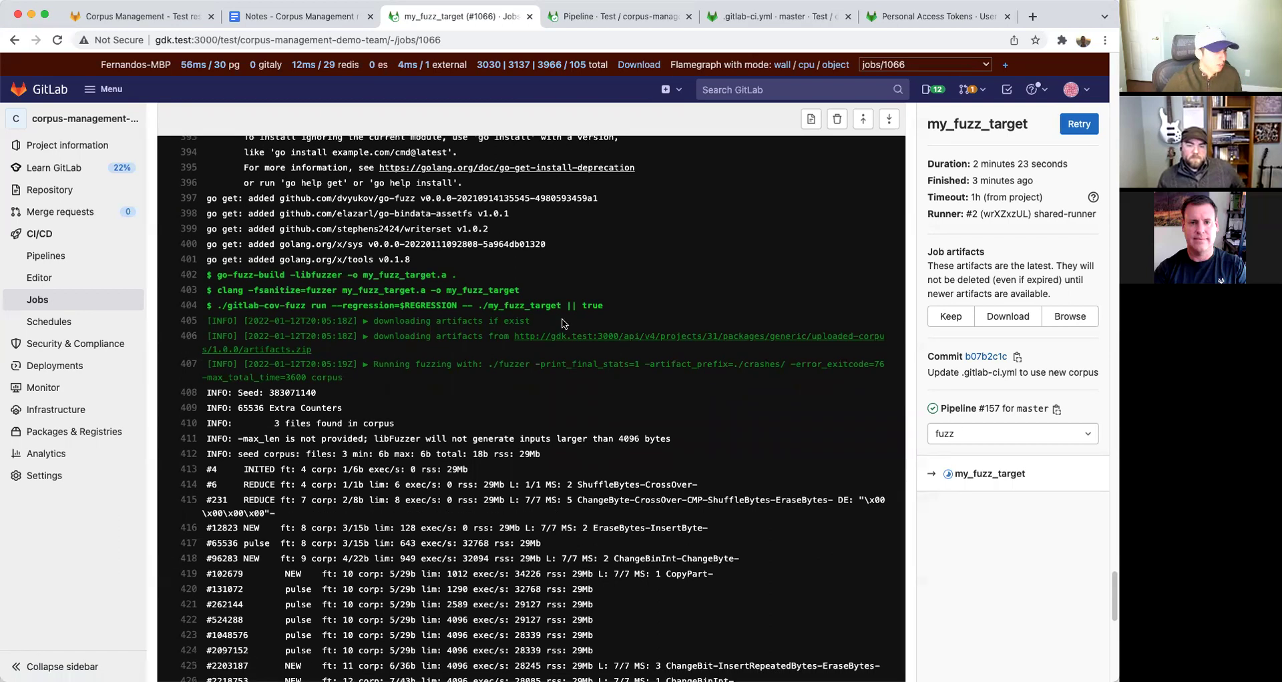
pyautogui.moveTo(368, 343); pyautogui.dragTo(501, 343)
pyautogui.click(509, 344)
# Examine the fuzzer launch command and the fuzzing progress and crash output that follow it in the job log.
pyautogui.scroll(-3, 528, 357)
pyautogui.scroll(-10, 534, 357)
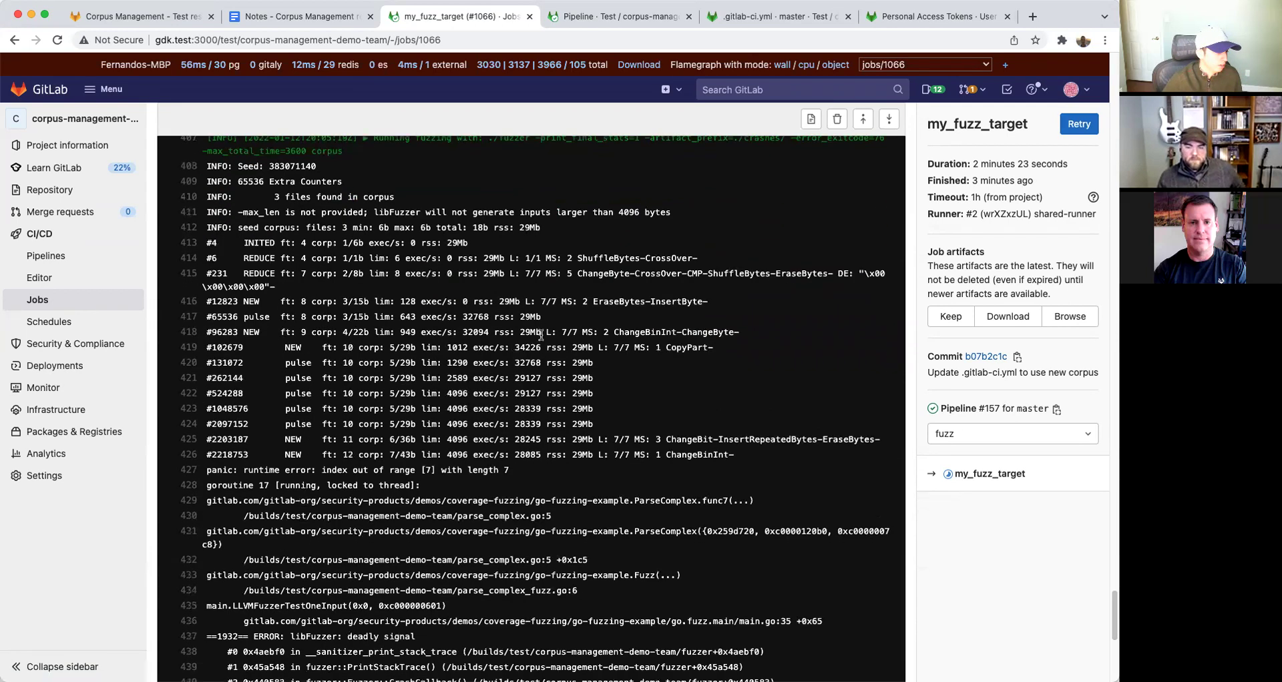
pyautogui.scroll(-8, 619, 360)
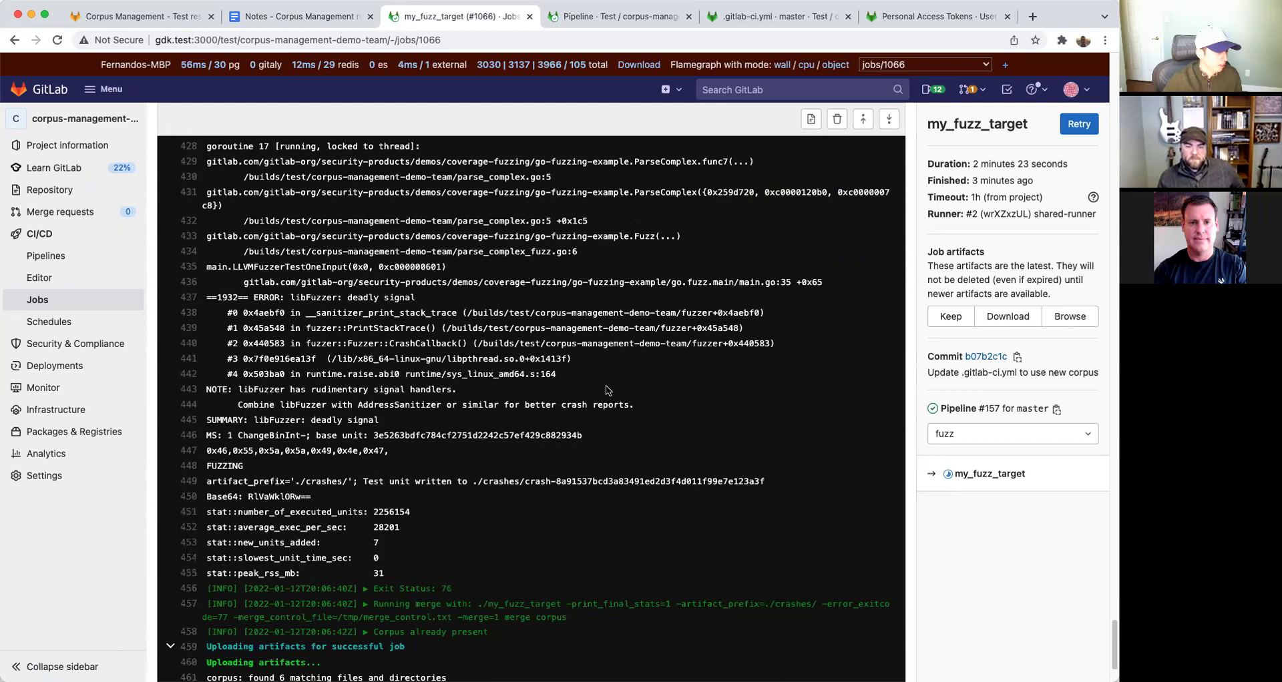
pyautogui.scroll(-3, 410, 494)
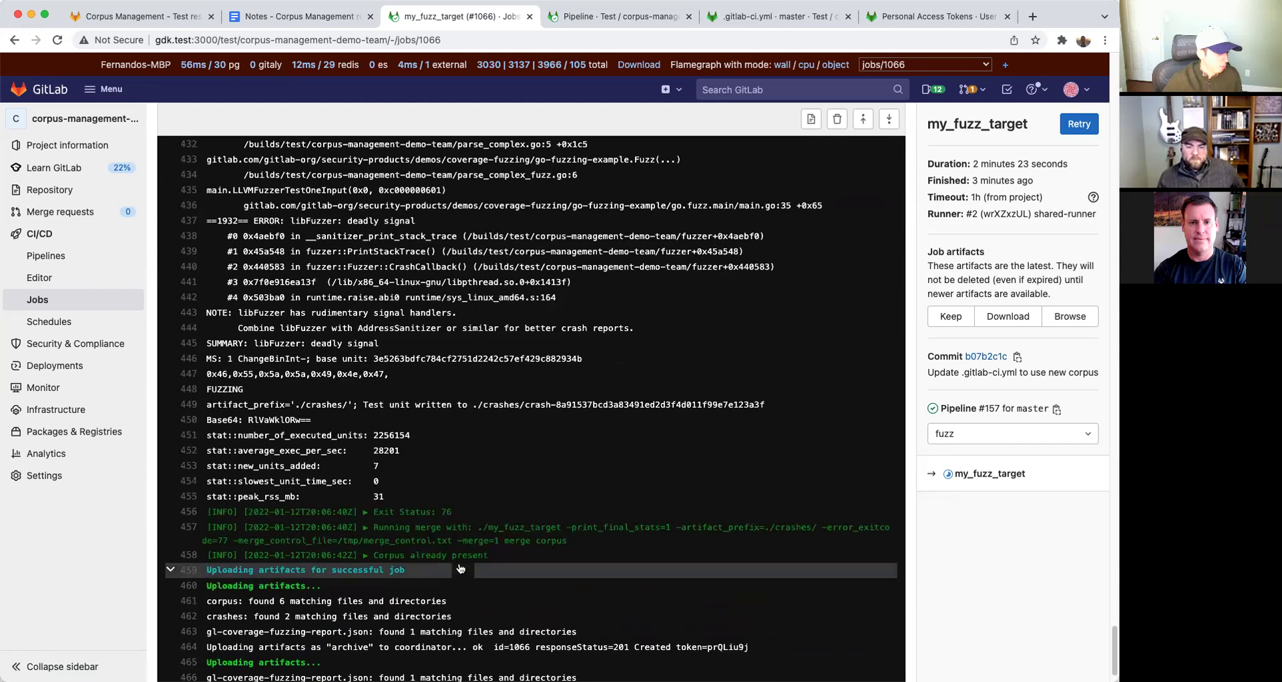
pyautogui.scroll(20, 475, 541)
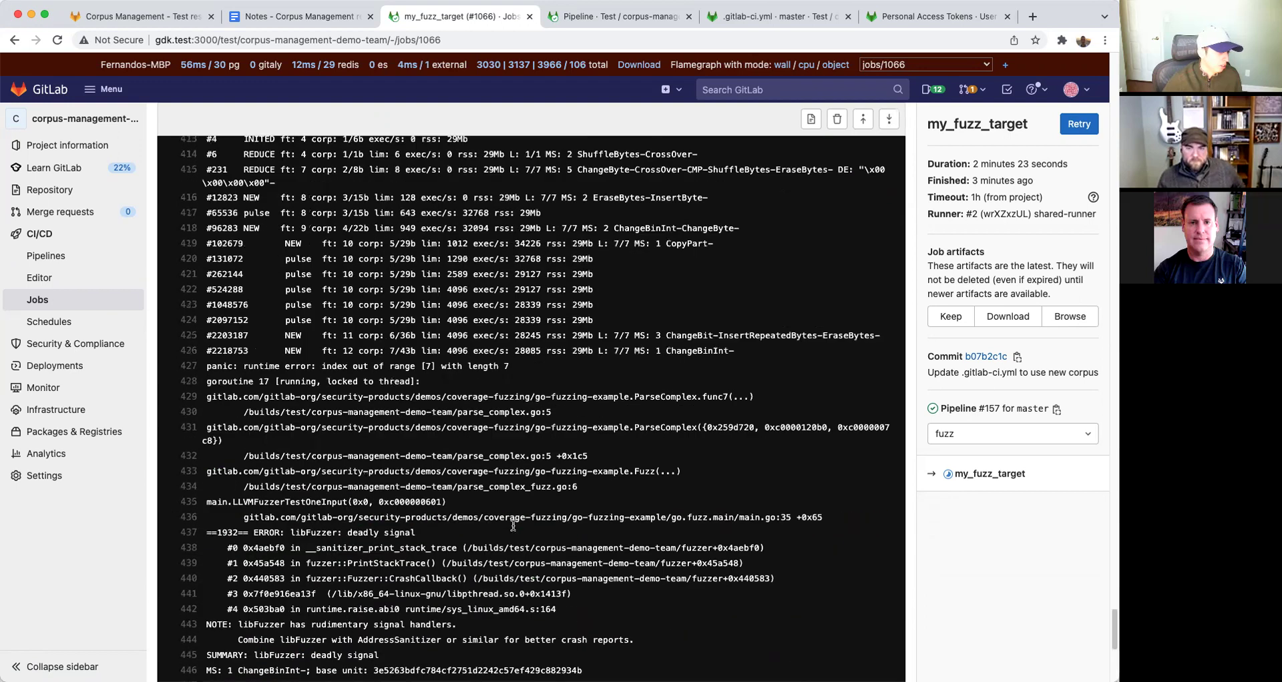
pyautogui.moveTo(369, 412); pyautogui.dragTo(482, 414)
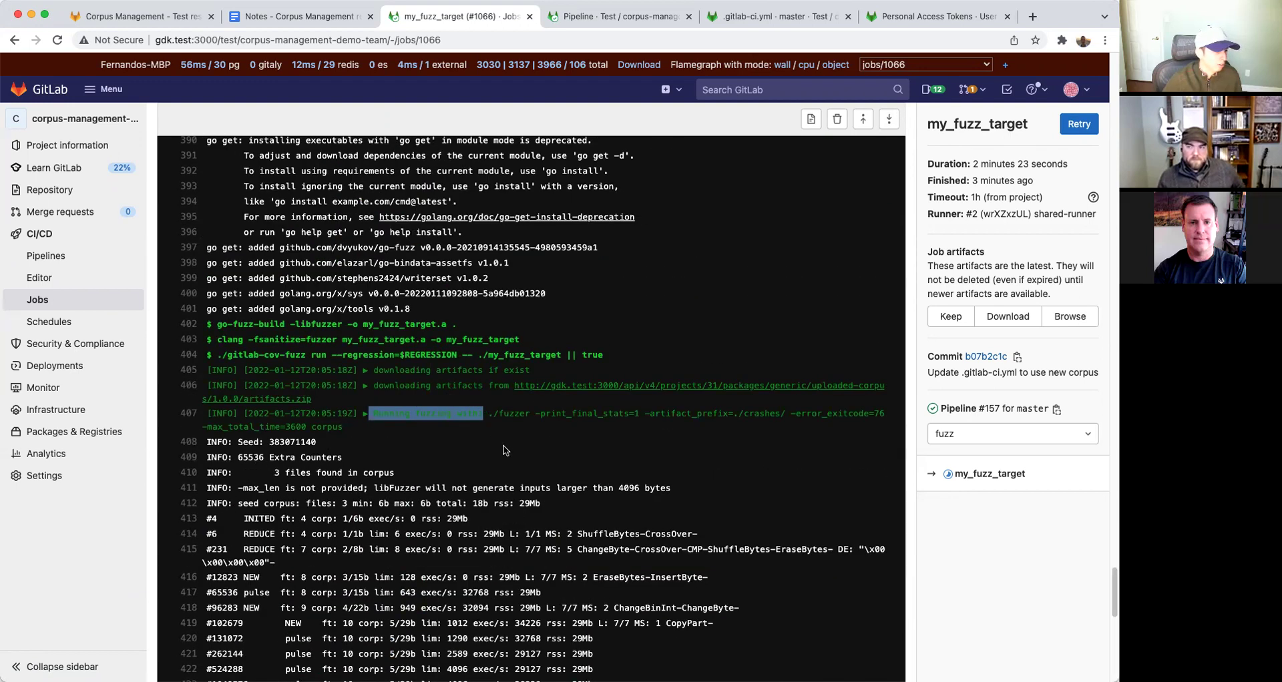
pyautogui.scroll(-1, 504, 450)
pyautogui.click(527, 428)
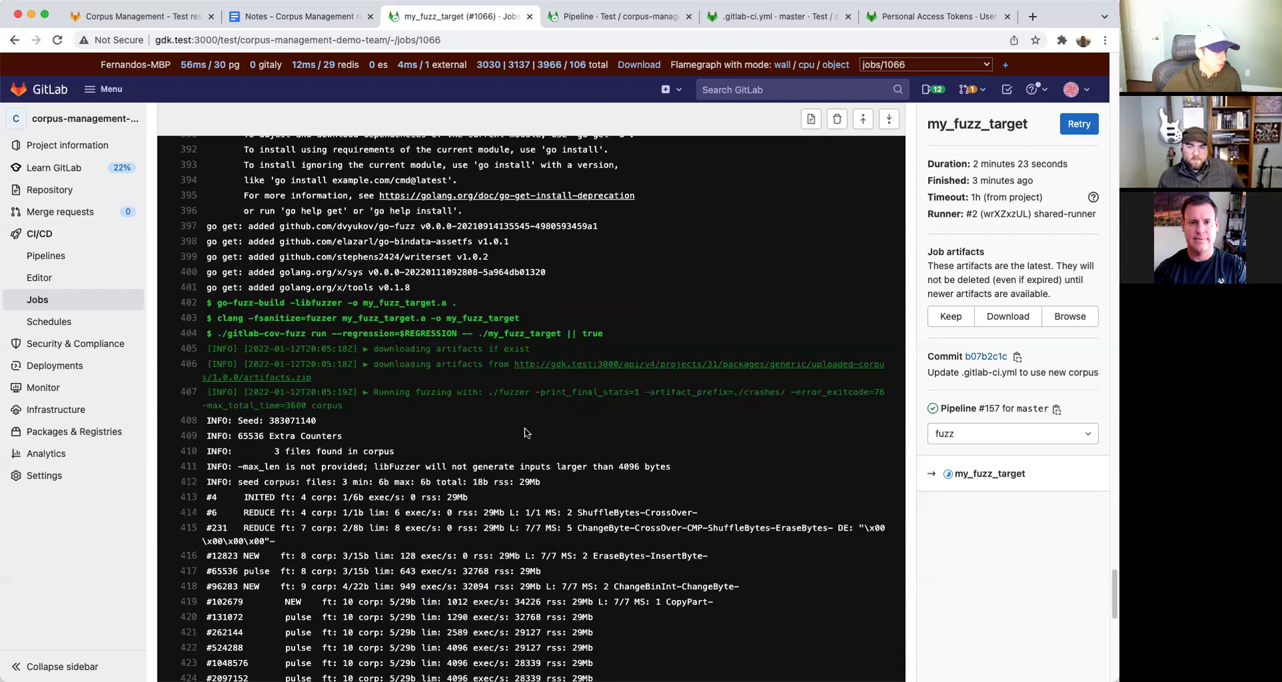
pyautogui.scroll(-3, 548, 454)
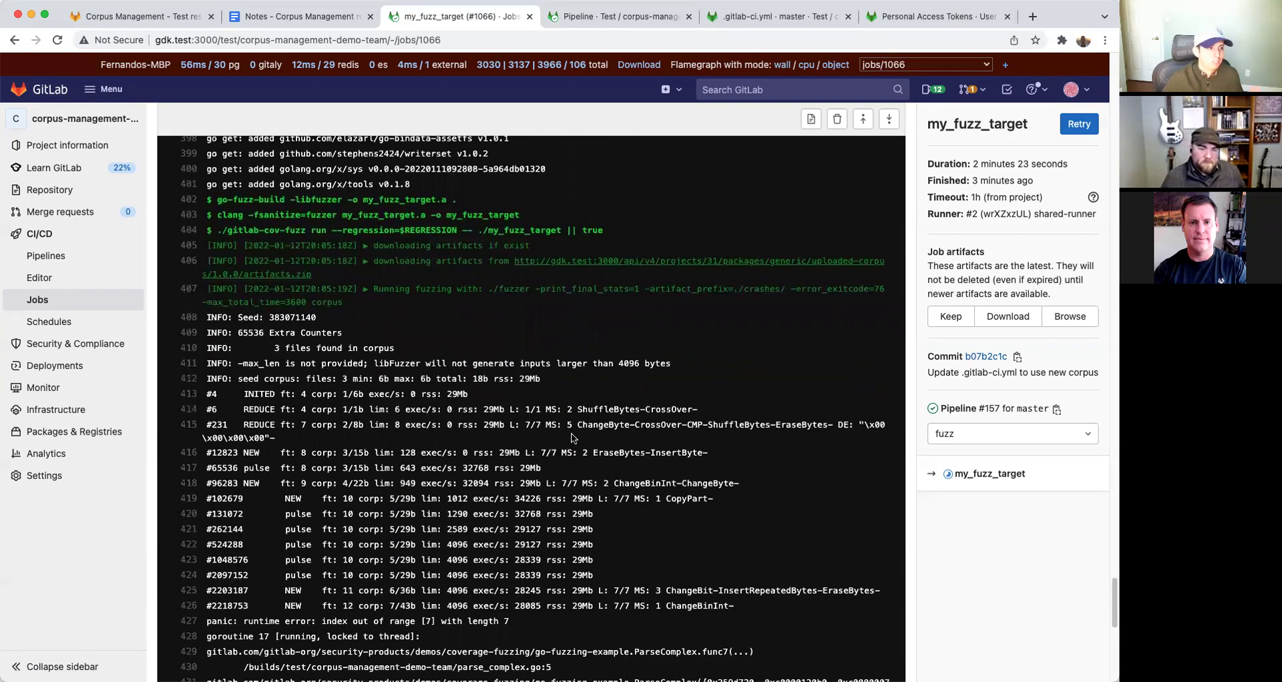
pyautogui.scroll(-3, 574, 441)
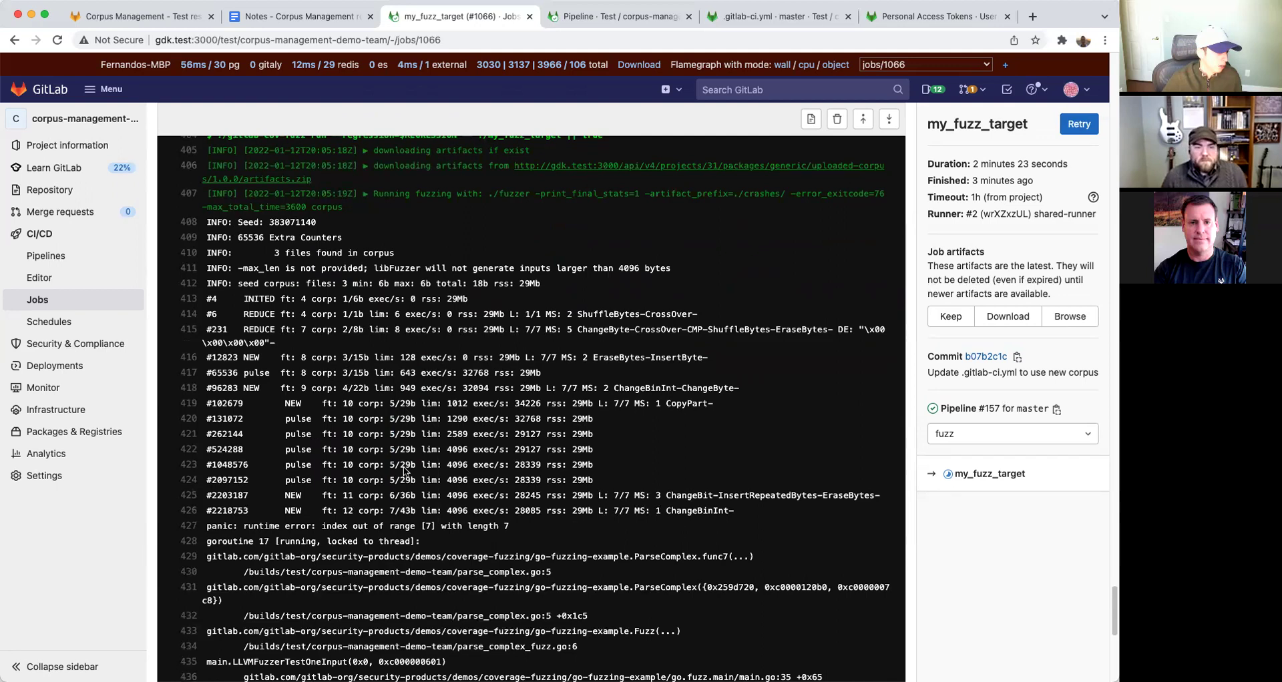
pyautogui.scroll(-3, 311, 454)
pyautogui.scroll(3, 358, 374)
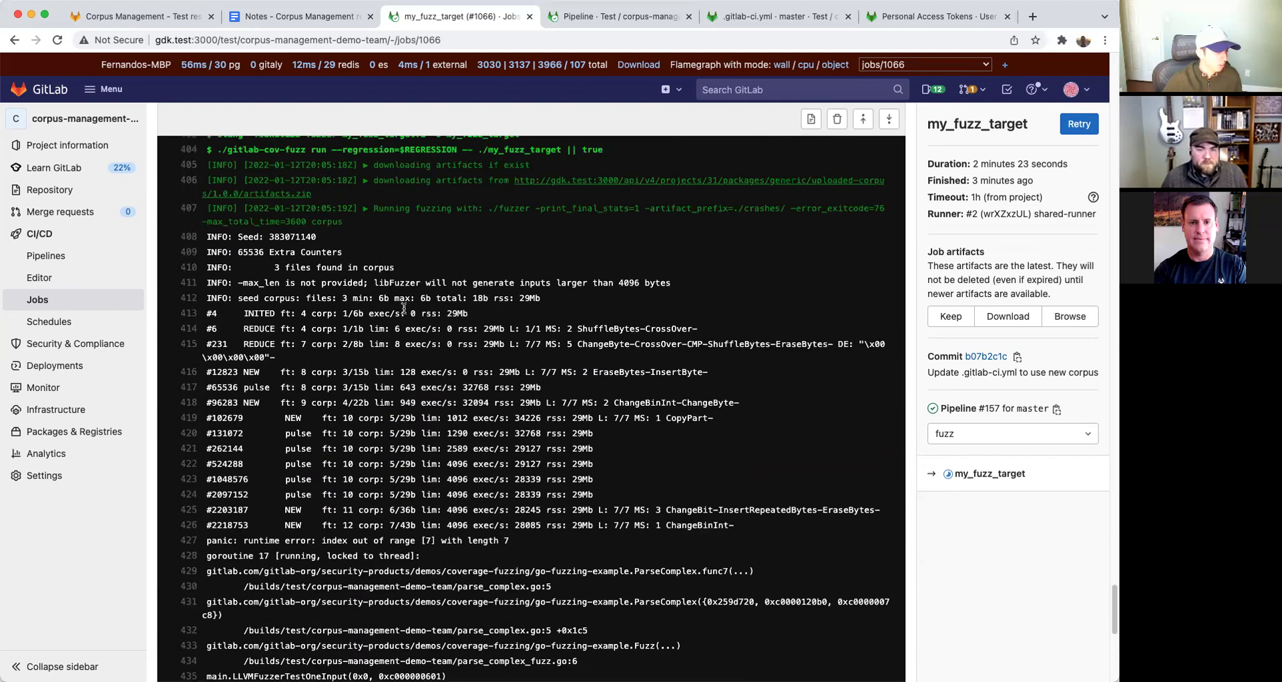
pyautogui.scroll(3, 481, 334)
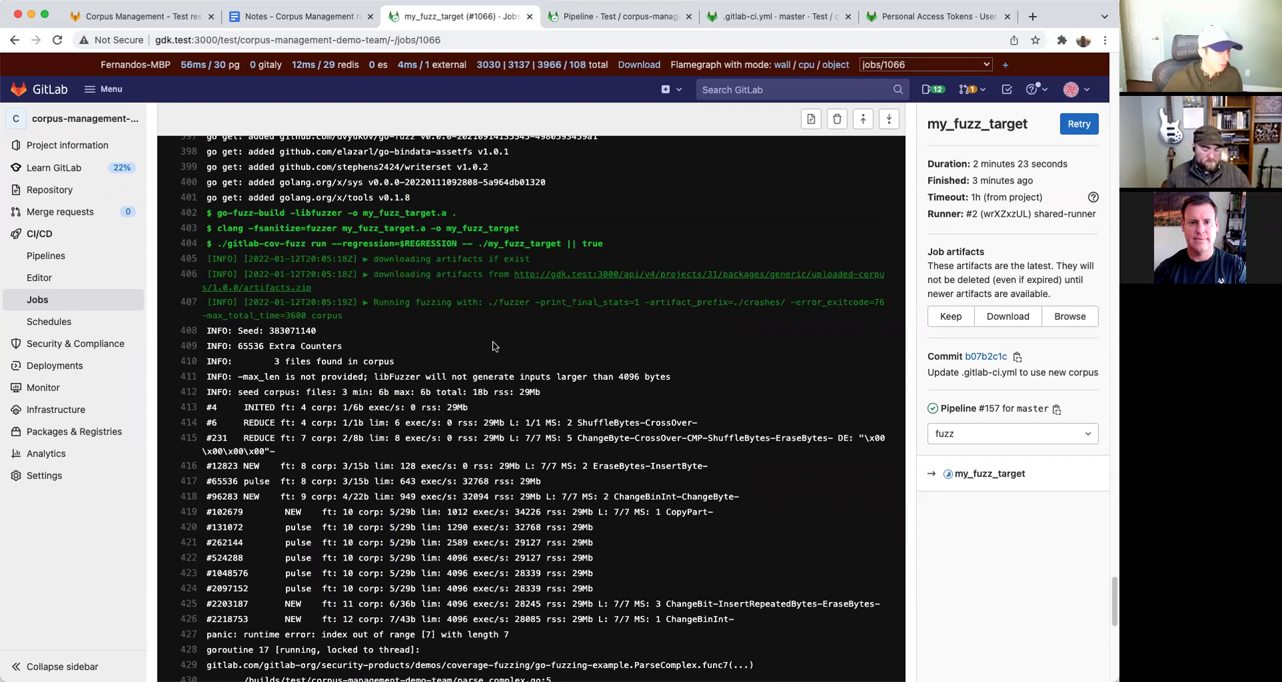
# Examine the end of the job log for the corpus merge status and the artifact uploads.
pyautogui.scroll(-10, 493, 346)
pyautogui.scroll(-2, 600, 399)
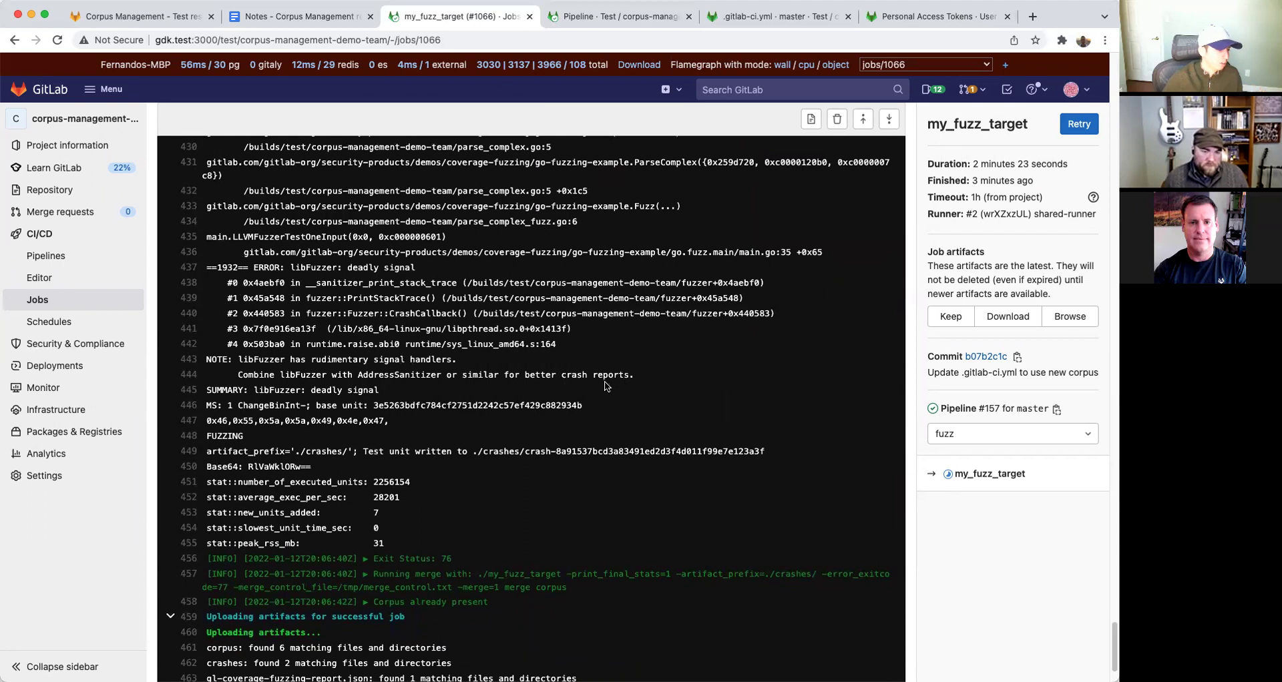
pyautogui.scroll(-3, 606, 386)
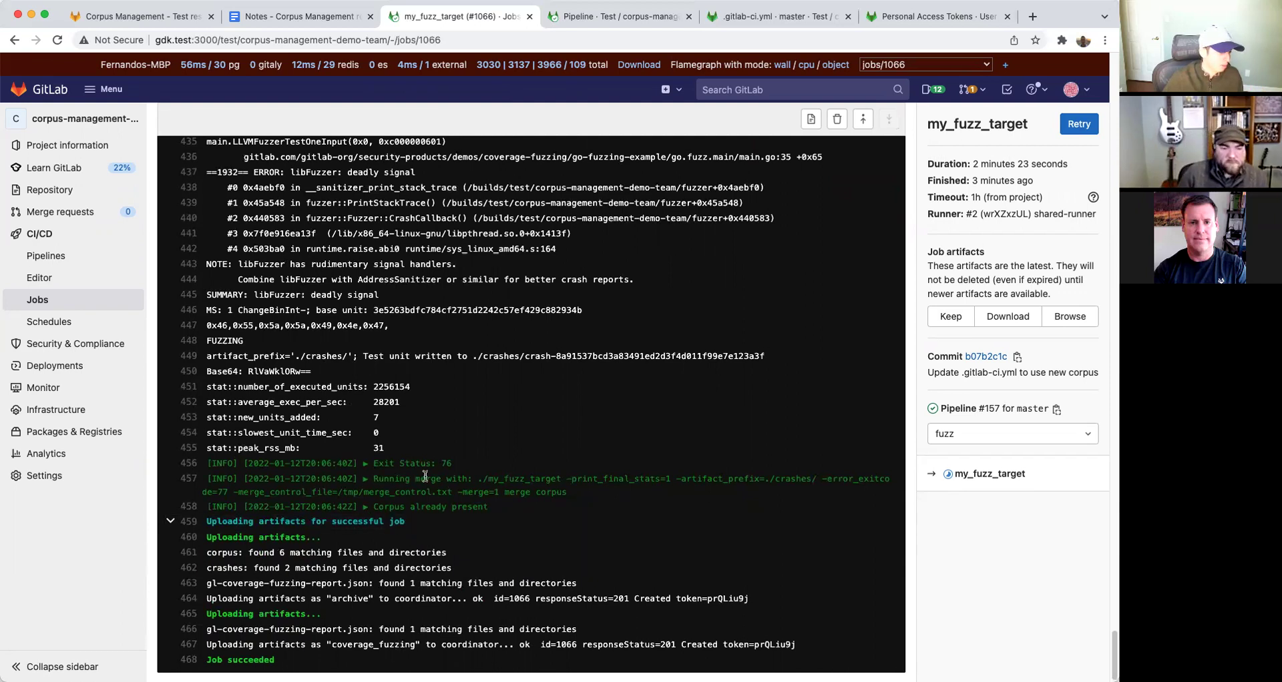
pyautogui.scroll(1, 426, 476)
pyautogui.scroll(-1, 426, 482)
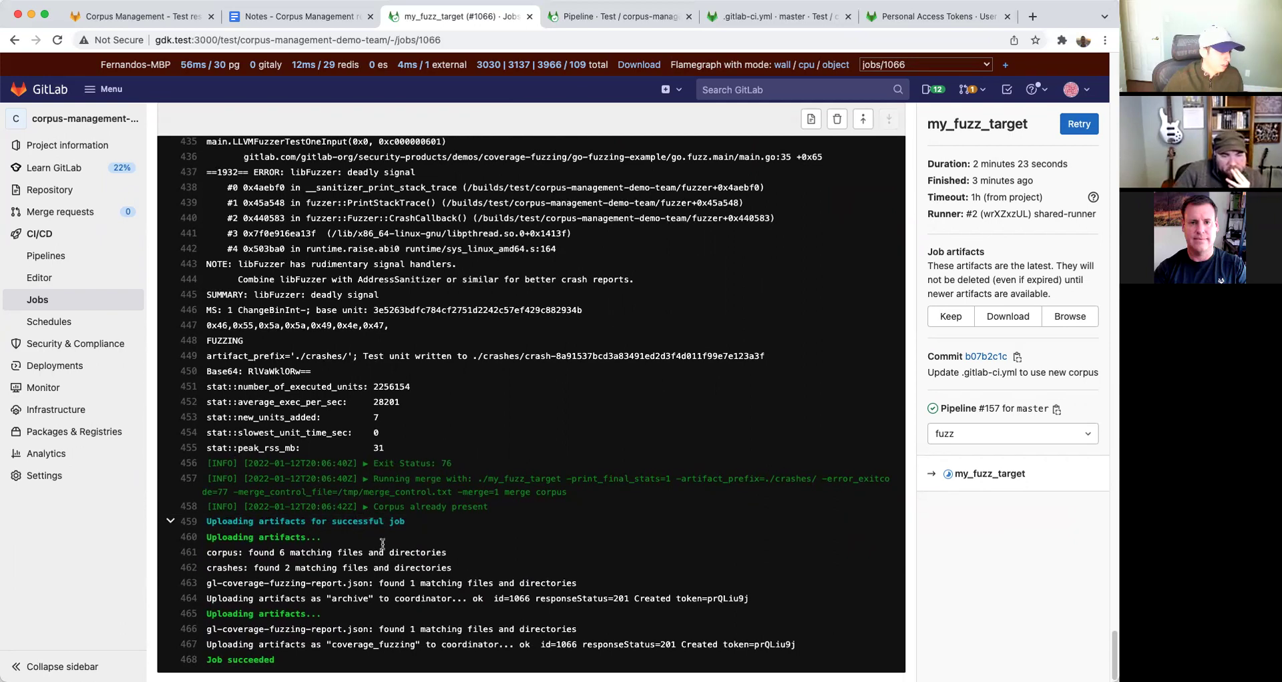
pyautogui.moveTo(372, 507); pyautogui.dragTo(487, 515)
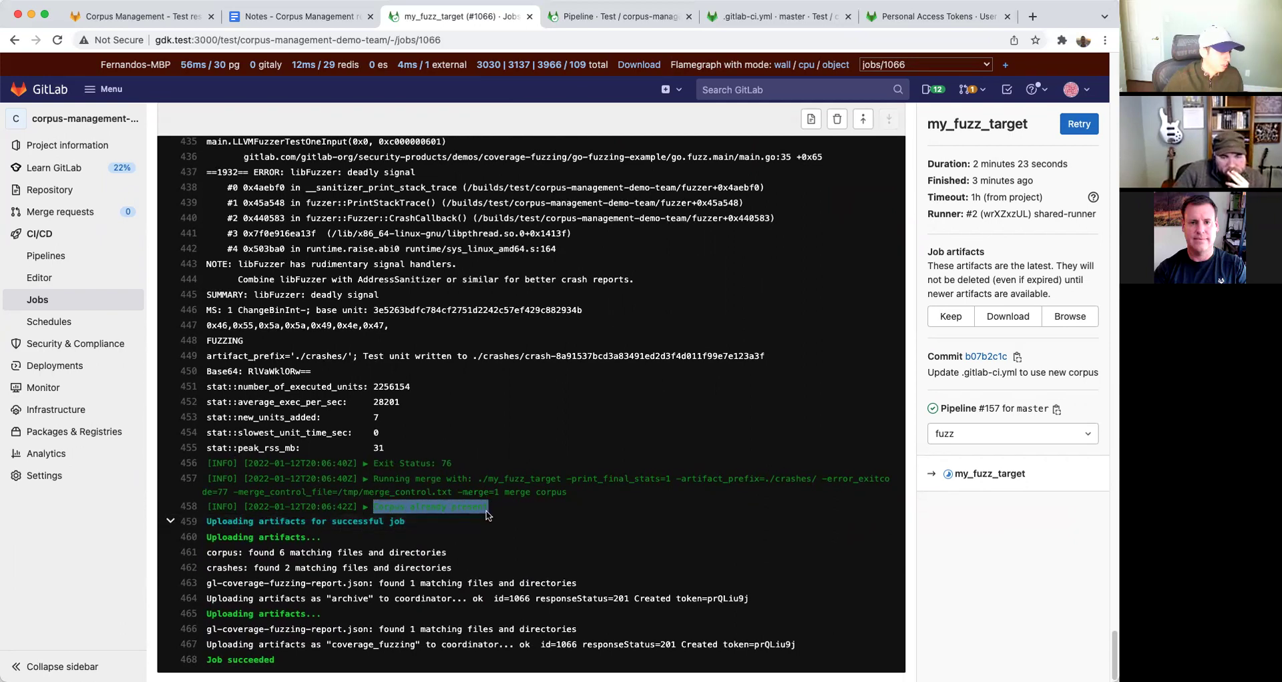
pyautogui.click(506, 522)
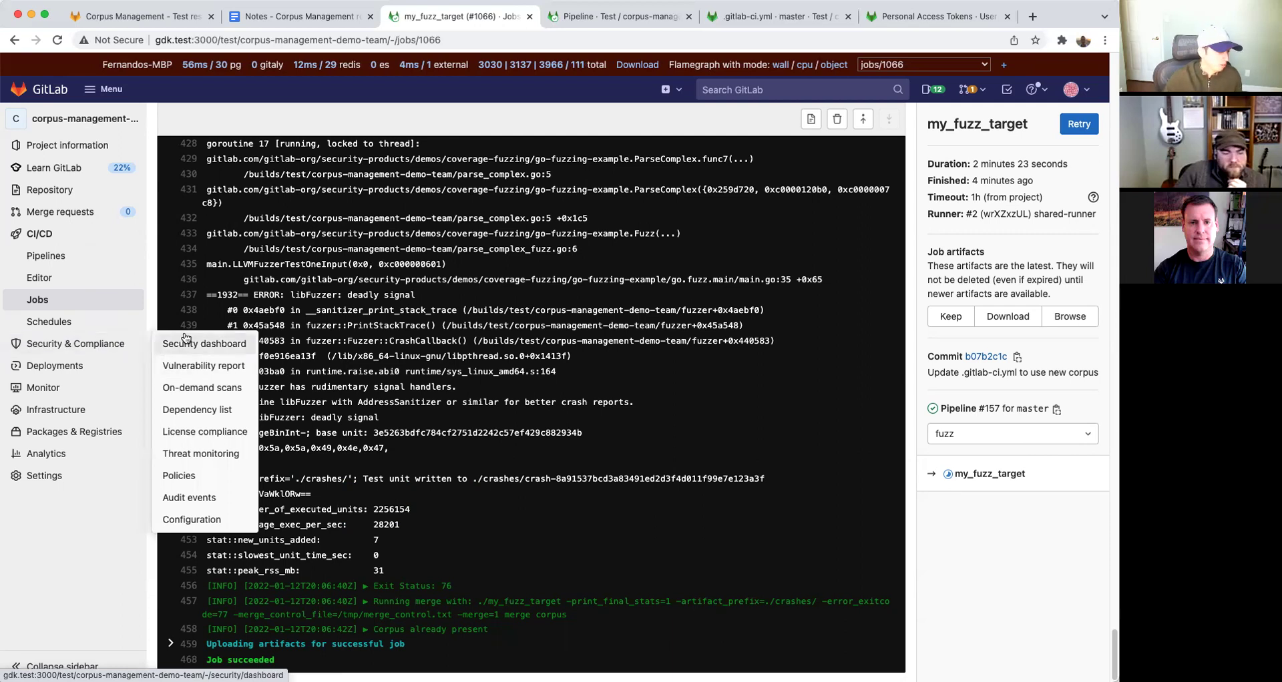
# Open the project's Fuzz testing corpus management page from its Security Configuration.
pyautogui.click(188, 522)
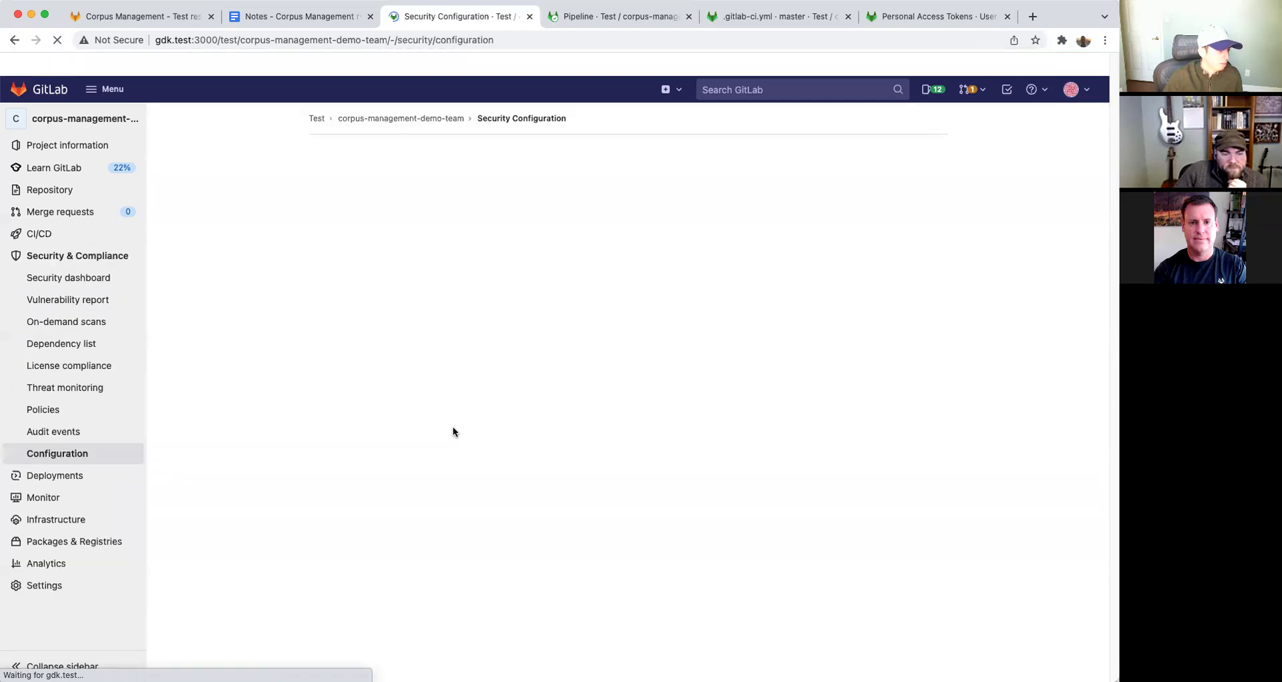
pyautogui.scroll(-10, 579, 435)
pyautogui.click(581, 572)
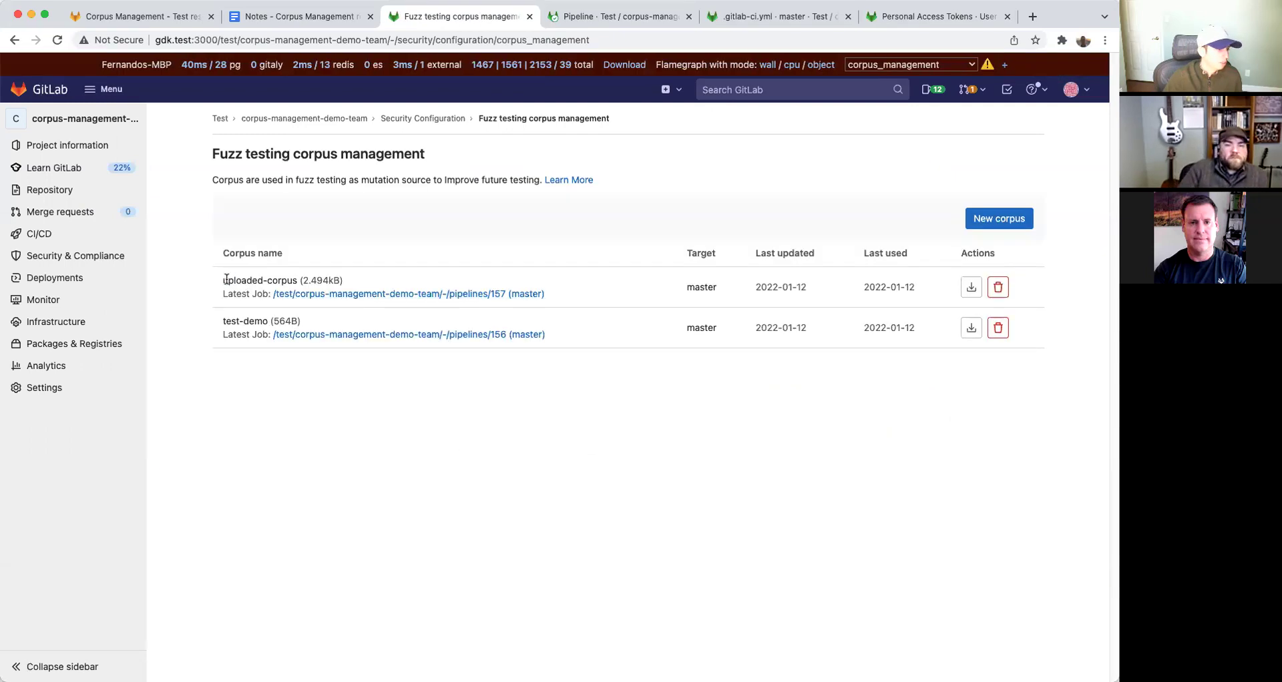
# Compare the uploaded-corpus and test-demo entries and download the uploaded-corpus artifact.
pyautogui.moveTo(223, 281); pyautogui.dragTo(300, 282)
pyautogui.moveTo(225, 321); pyautogui.dragTo(266, 322)
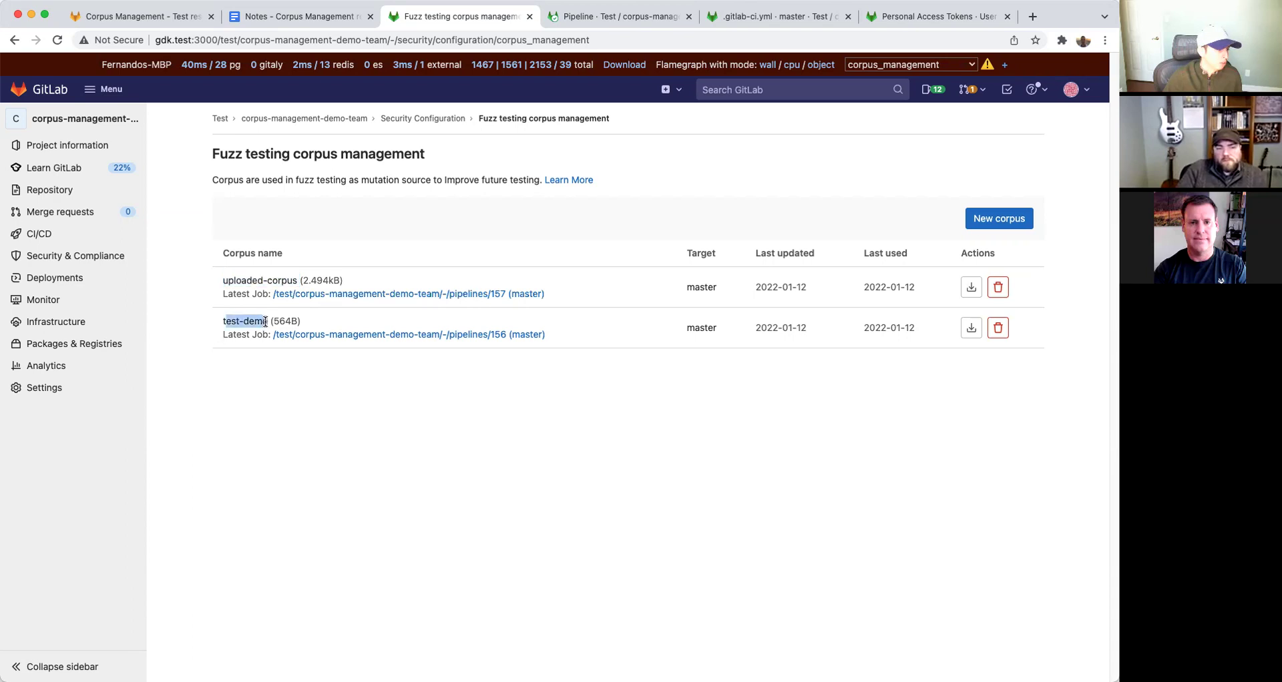
pyautogui.click(603, 289)
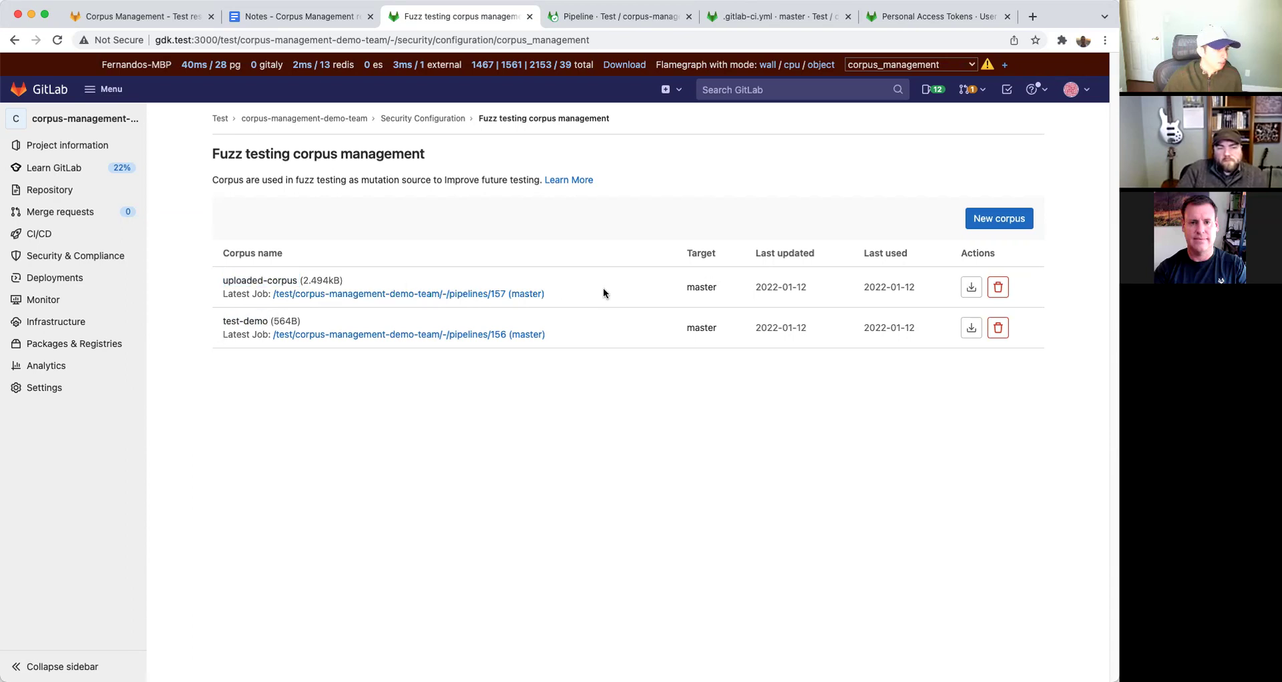
pyautogui.click(972, 288)
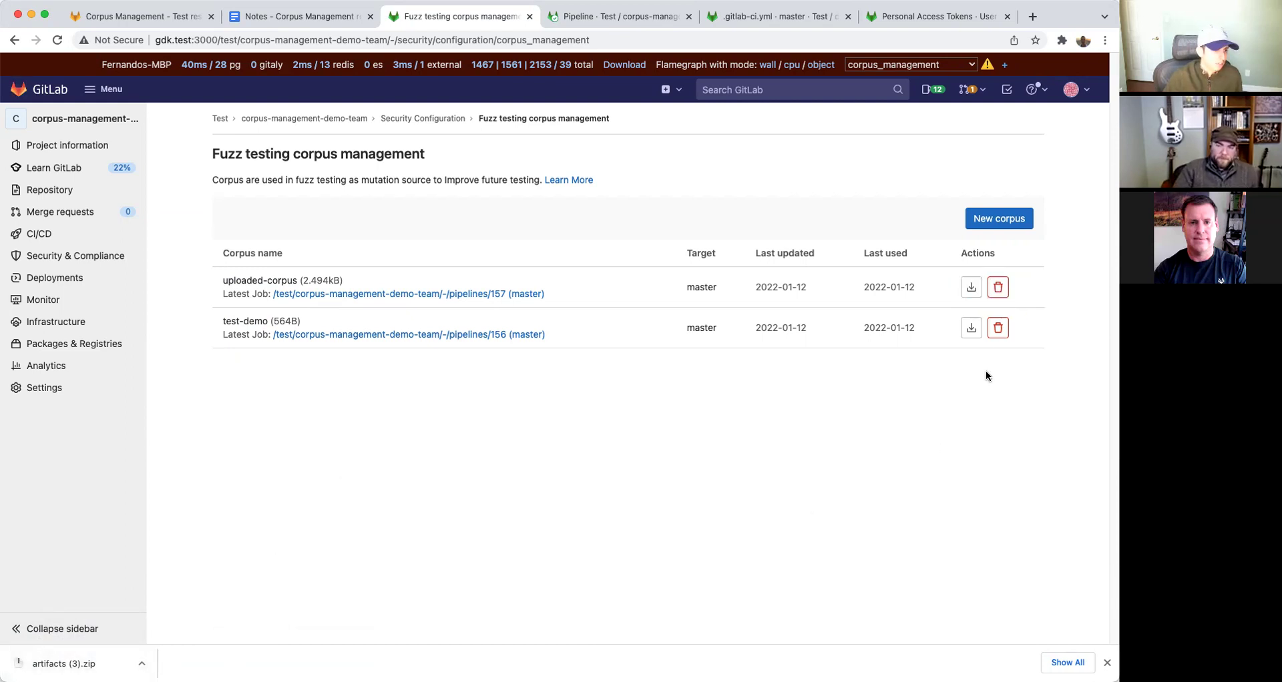
# Delete the test-demo corpus from the corpus list and confirm the deletion.
pyautogui.click(998, 327)
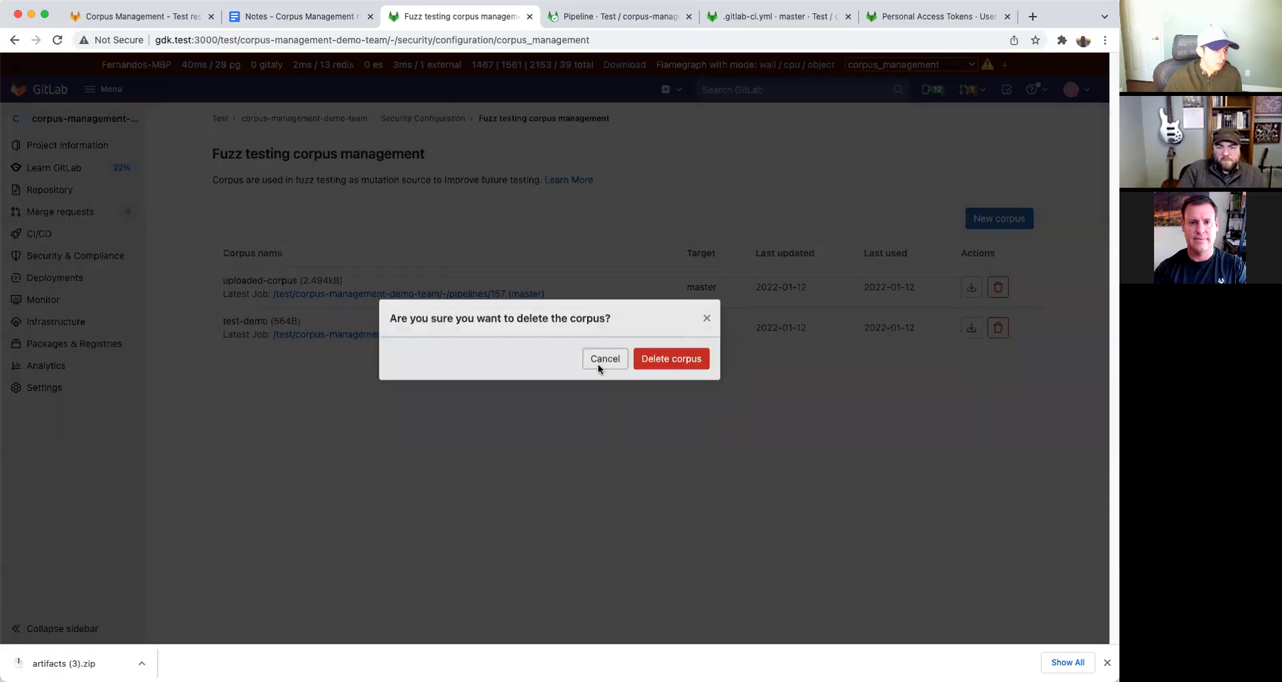
pyautogui.click(599, 363)
pyautogui.click(1000, 330)
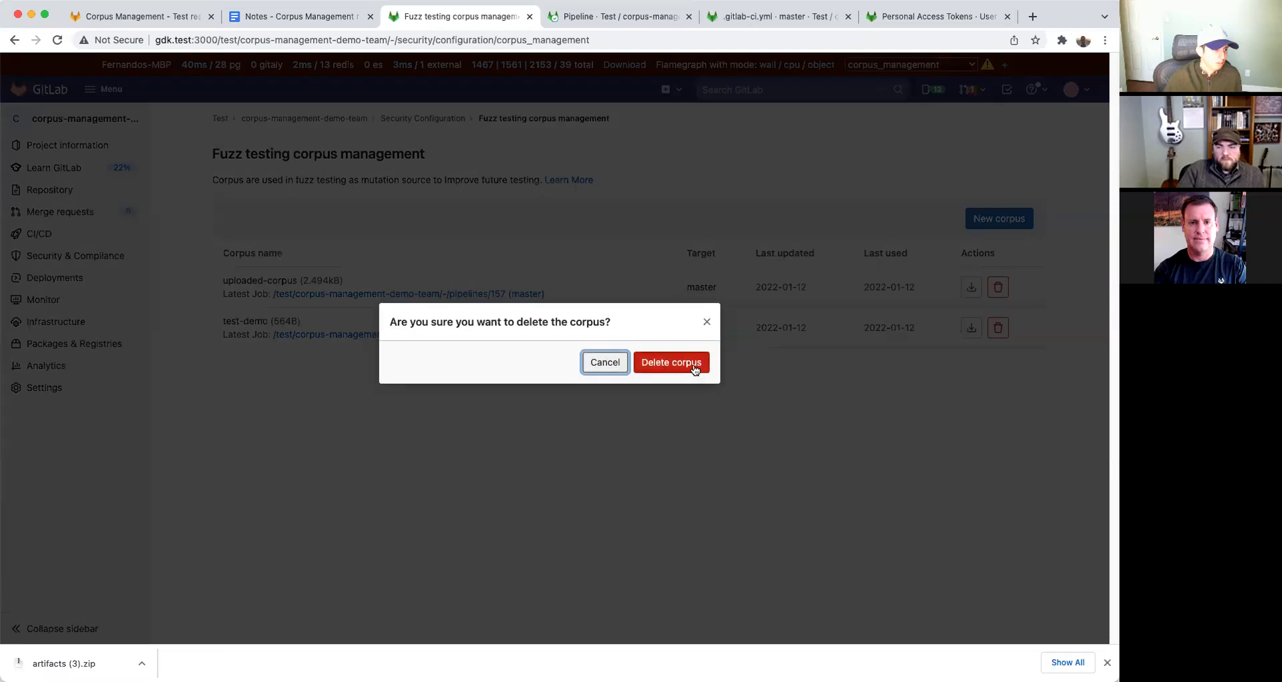
pyautogui.click(675, 364)
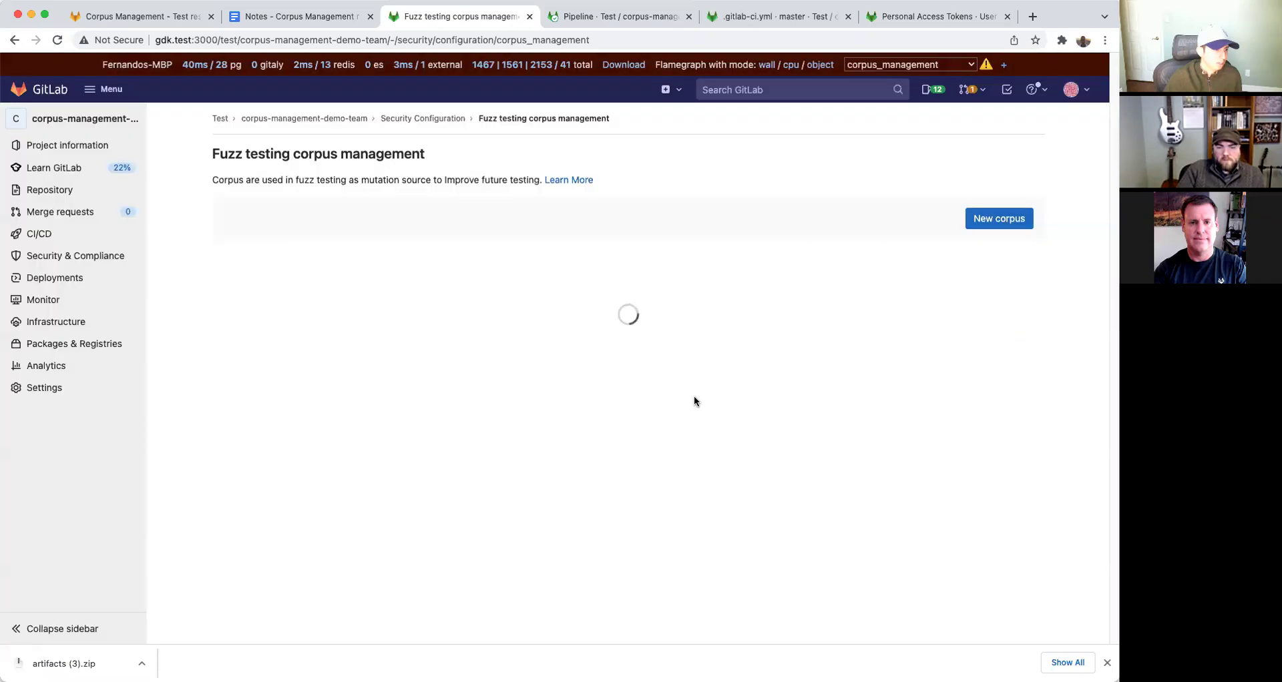